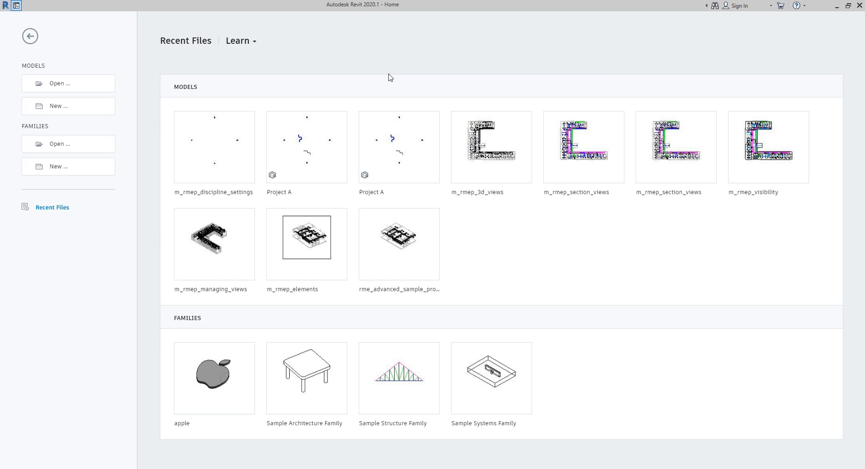
Step: Open the project m_rmep_representing_volumes from the Creating Spaces folder in the Chapter 5 learning files
{"action": "left_click", "coordinate": [16, 6]}
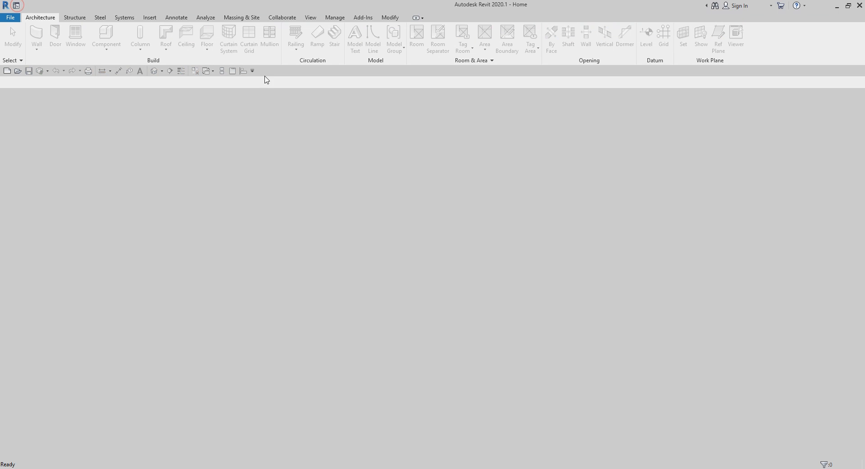
{"action": "left_click", "coordinate": [201, 19]}
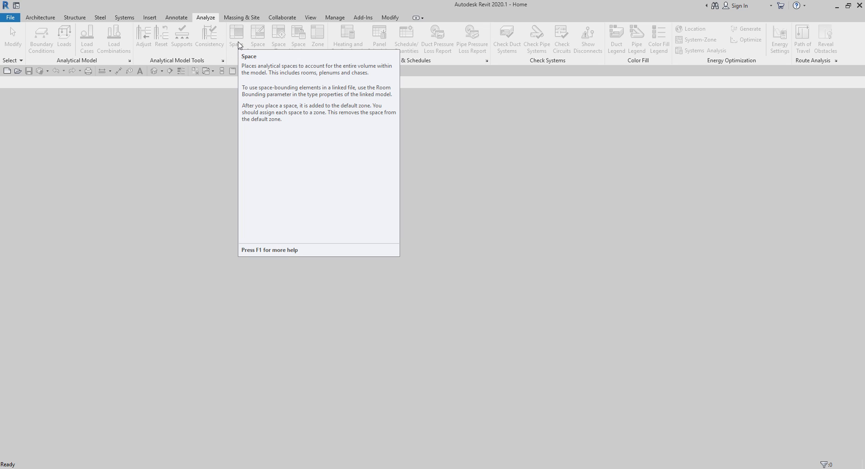
{"action": "left_click", "coordinate": [17, 71]}
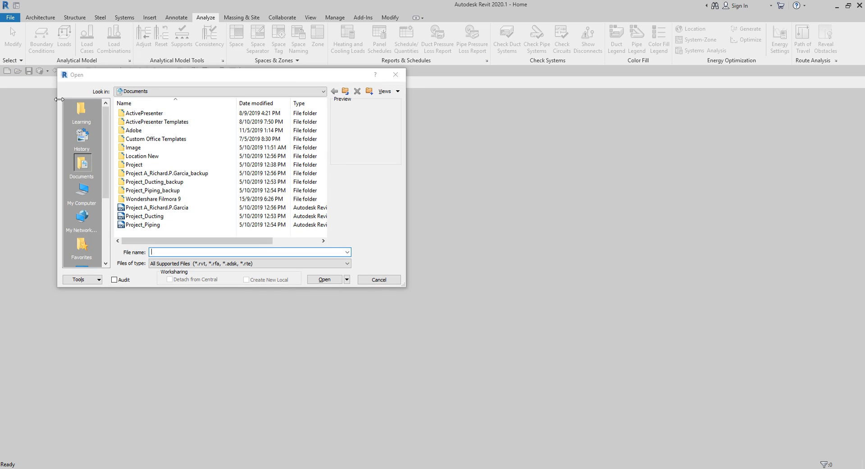
{"action": "left_click", "coordinate": [82, 113]}
{"action": "left_click_drag", "start_coordinate": [203, 77], "coordinate": [298, 76]}
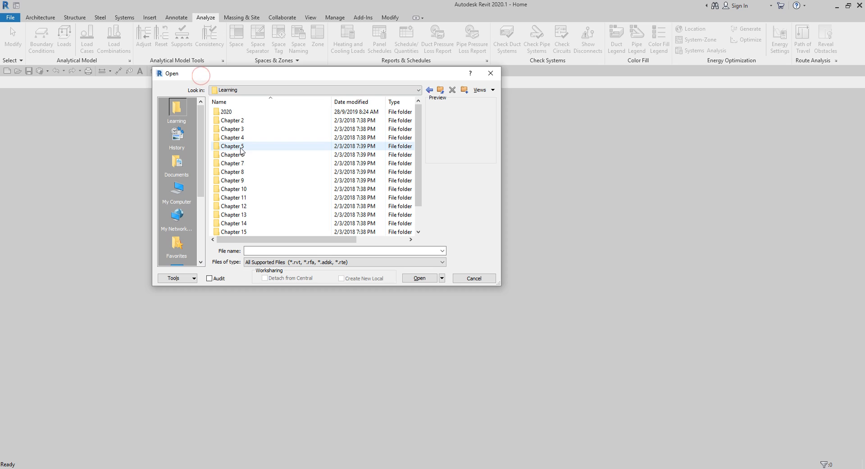
{"action": "double_click", "coordinate": [239, 148]}
{"action": "double_click", "coordinate": [248, 115]}
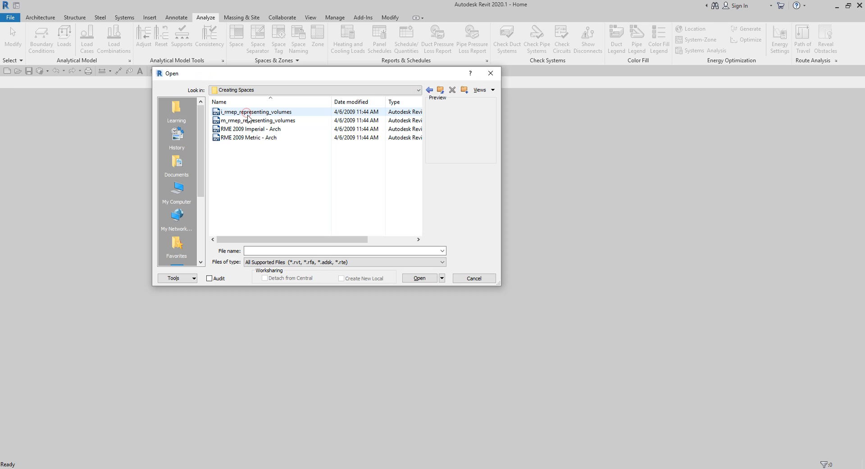
{"action": "left_click", "coordinate": [257, 121]}
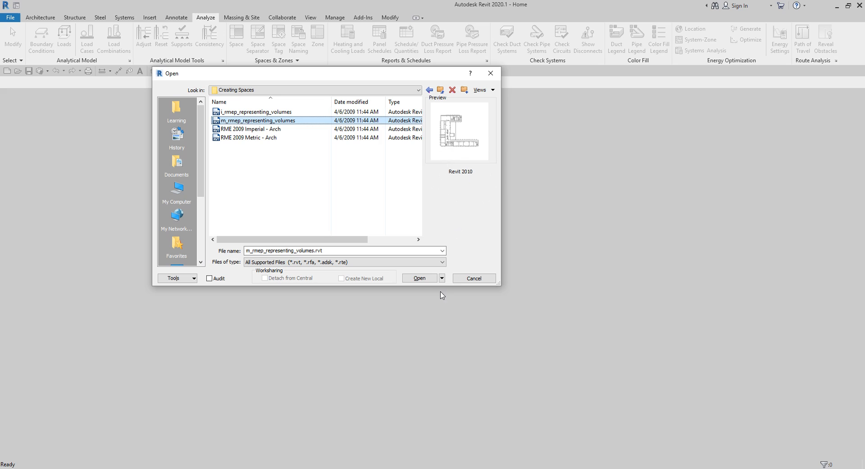
{"action": "left_click", "coordinate": [422, 280]}
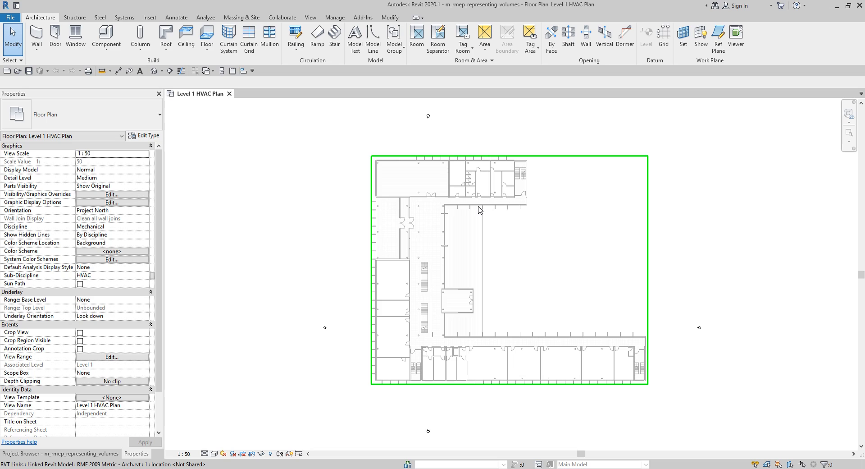
Step: Examine the linked building's room layout across both wings of the Level 1 HVAC floor plan
{"action": "left_click", "coordinate": [329, 196]}
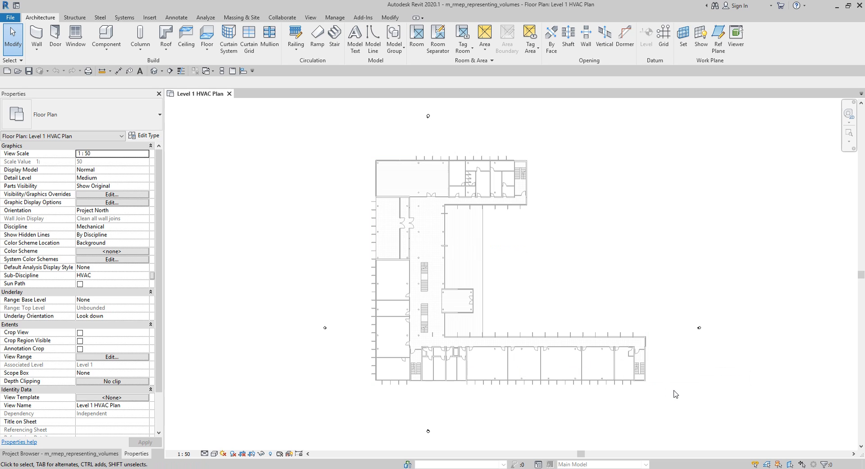
{"action": "scroll", "coordinate": [602, 372], "scroll_direction": "up", "scroll_amount": 1}
{"action": "scroll", "coordinate": [602, 372], "scroll_direction": "up", "scroll_amount": 1}
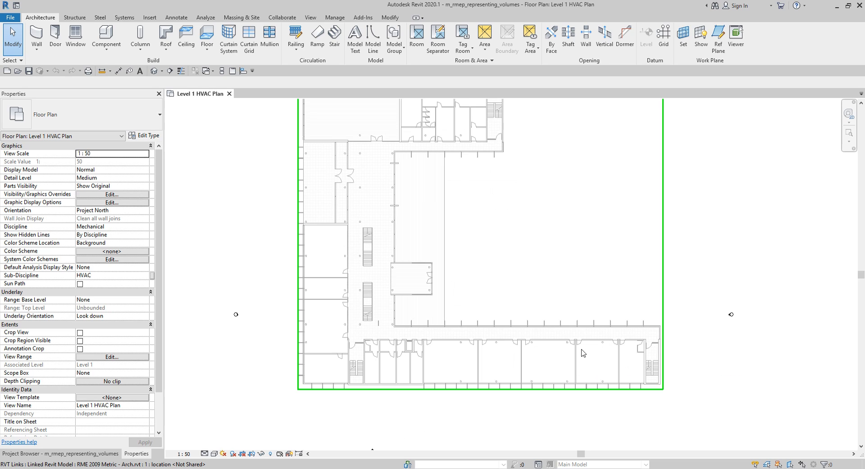
{"action": "middle_click_drag", "start_coordinate": [566, 284], "coordinate": [583, 332]}
{"action": "scroll", "coordinate": [449, 167], "scroll_direction": "up", "scroll_amount": 4}
{"action": "middle_click_drag", "start_coordinate": [441, 180], "coordinate": [513, 223]}
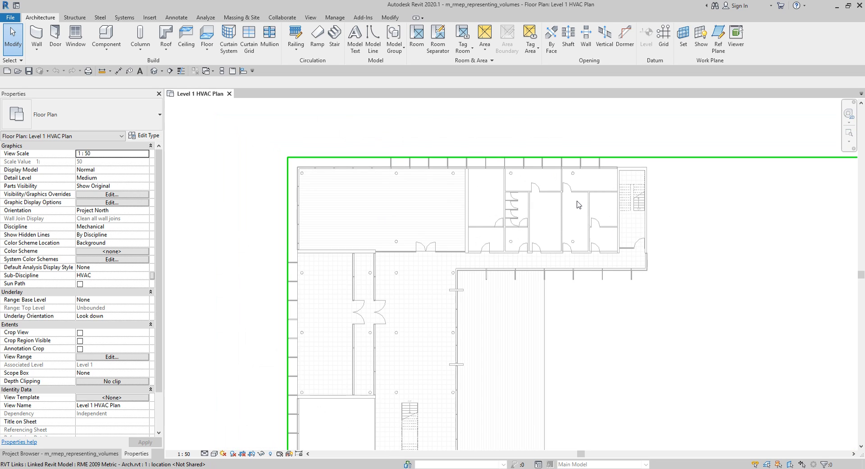
{"action": "scroll", "coordinate": [520, 266], "scroll_direction": "down", "scroll_amount": 3}
{"action": "middle_click_drag", "start_coordinate": [595, 257], "coordinate": [467, 216]}
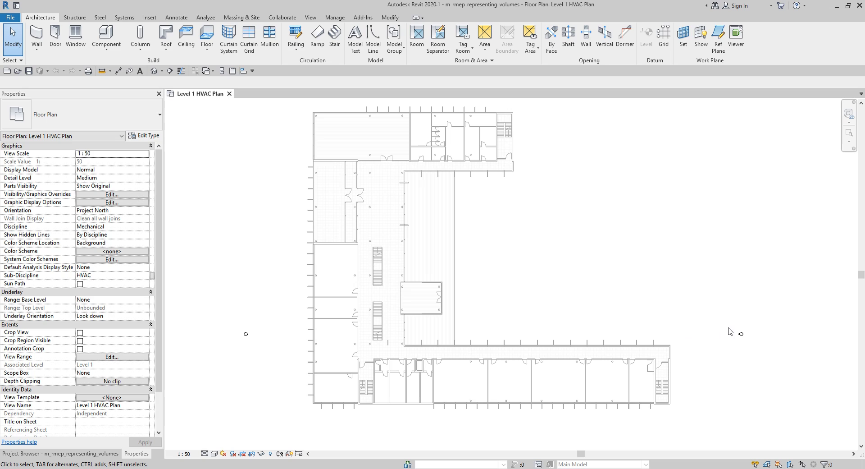
Step: Select the linked model RME 2009 Metric - Arch.rvt in the plan and open its type properties
{"action": "left_click", "coordinate": [114, 454]}
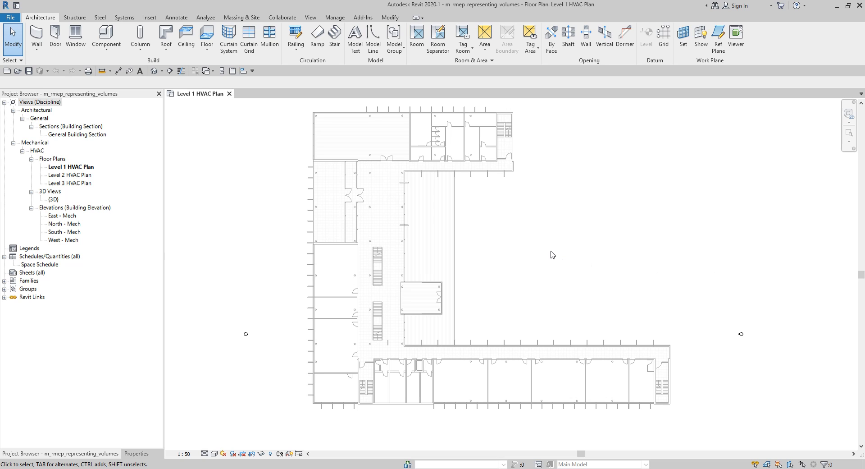
{"action": "left_click", "coordinate": [505, 256]}
{"action": "left_click", "coordinate": [477, 176]}
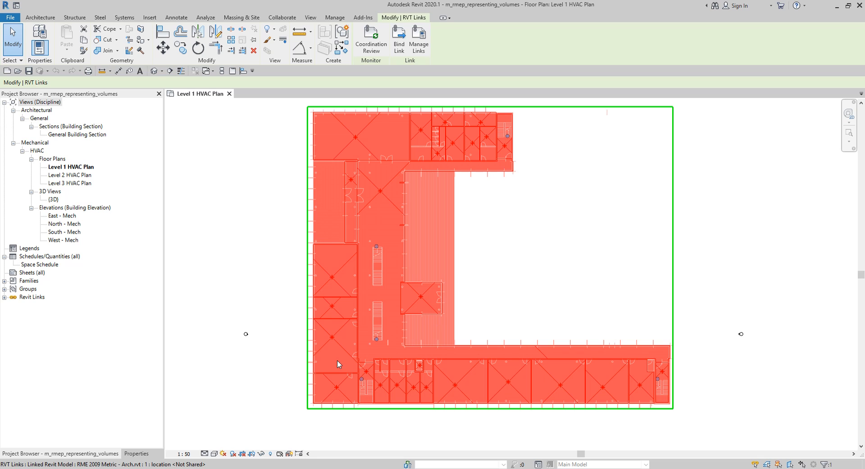
{"action": "left_click", "coordinate": [382, 190]}
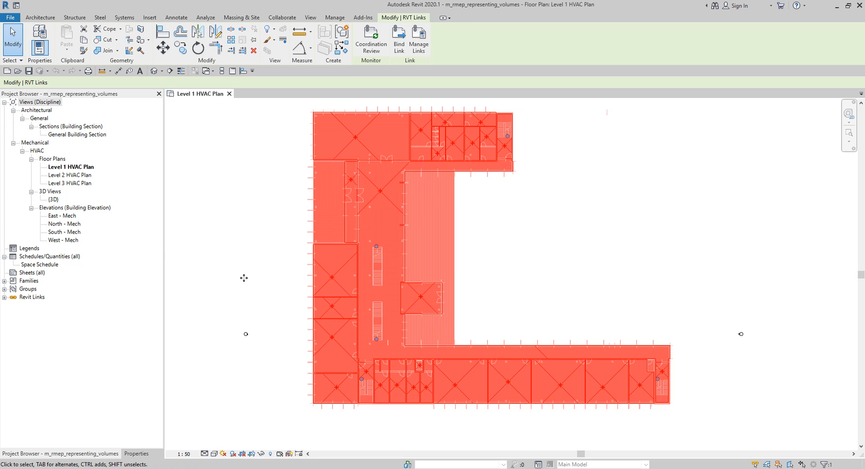
{"action": "left_click", "coordinate": [137, 454]}
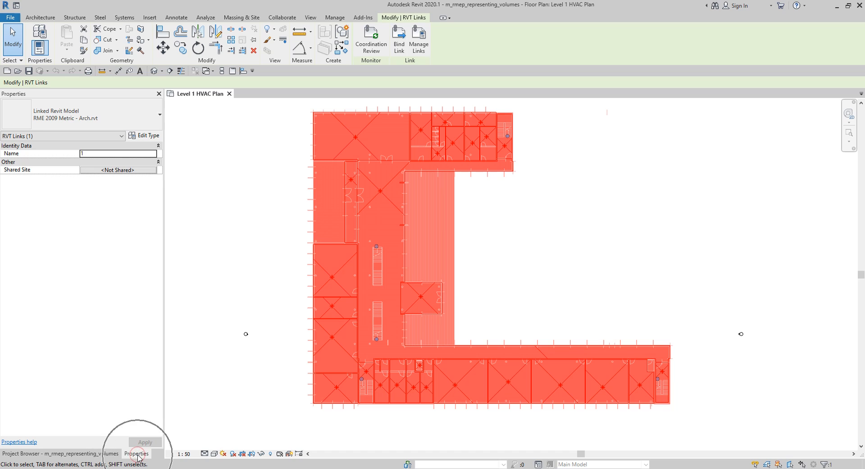
{"action": "left_click", "coordinate": [143, 136]}
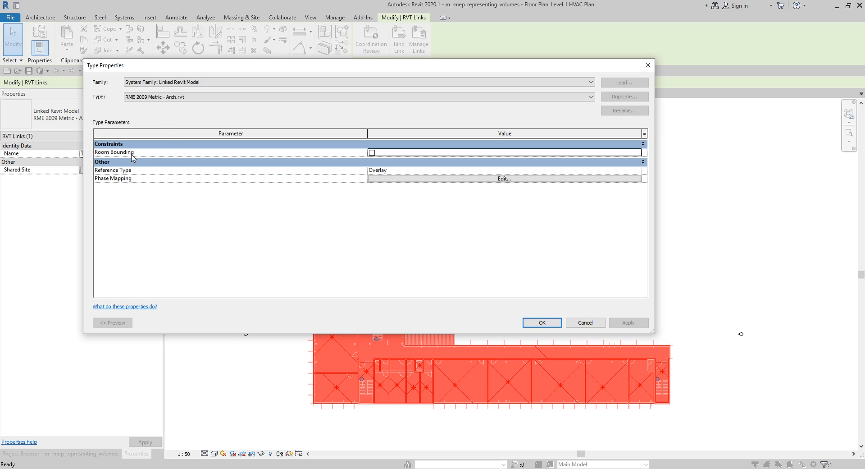
Step: Enable Room Bounding for the linked architectural model's type, apply it and deselect the link
{"action": "left_click", "coordinate": [132, 156]}
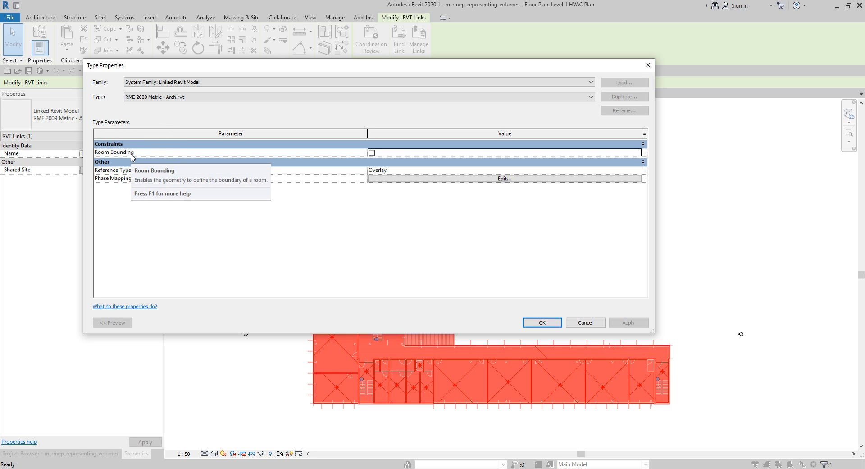
{"action": "left_click", "coordinate": [373, 153]}
{"action": "left_click", "coordinate": [372, 153]}
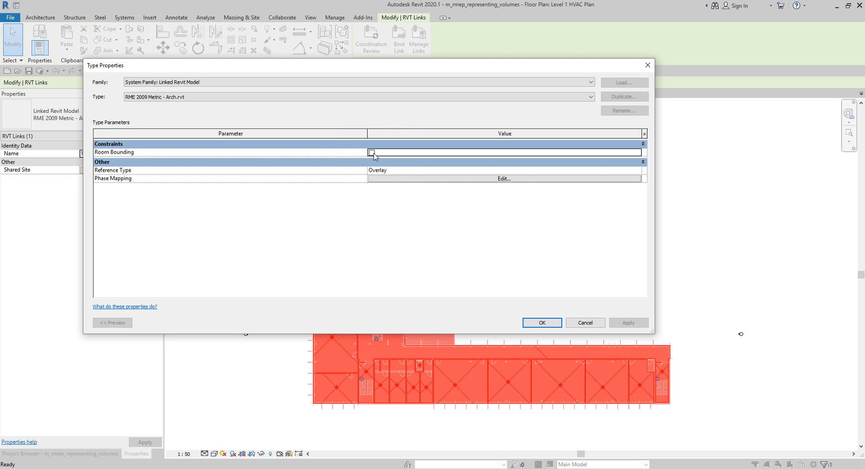
{"action": "left_click", "coordinate": [372, 153]}
{"action": "left_click", "coordinate": [118, 68]}
{"action": "left_click", "coordinate": [377, 155]}
{"action": "left_click", "coordinate": [541, 324]}
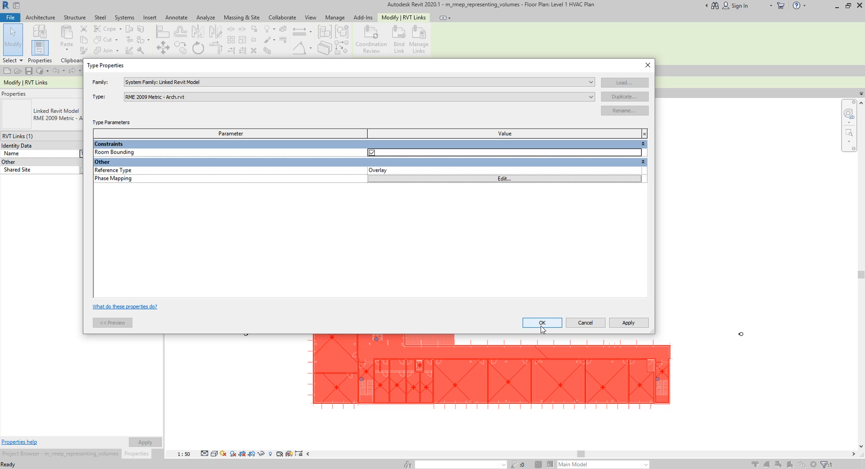
{"action": "left_click", "coordinate": [542, 324]}
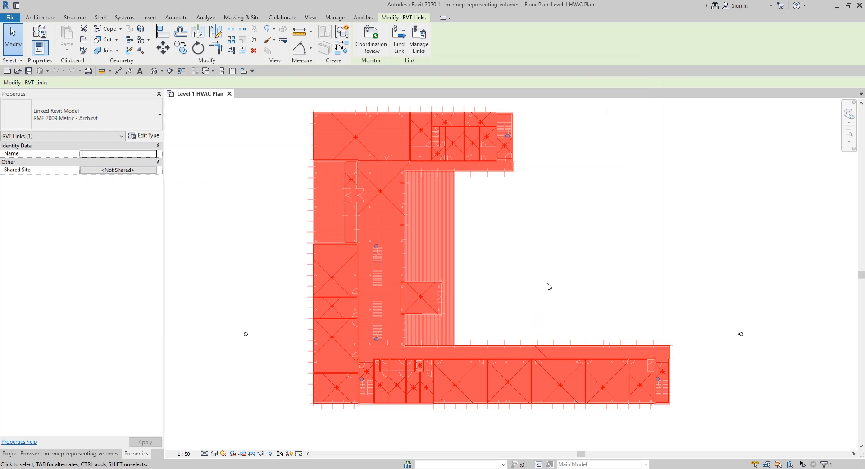
{"action": "left_click", "coordinate": [625, 258]}
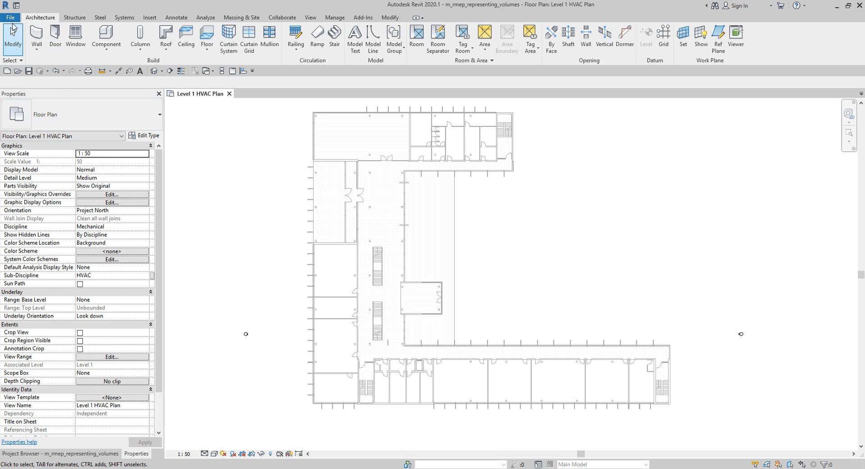
Step: Save the project as m_rmep_representing_volumes.rvt in the Documents folder
{"action": "left_click", "coordinate": [10, 17]}
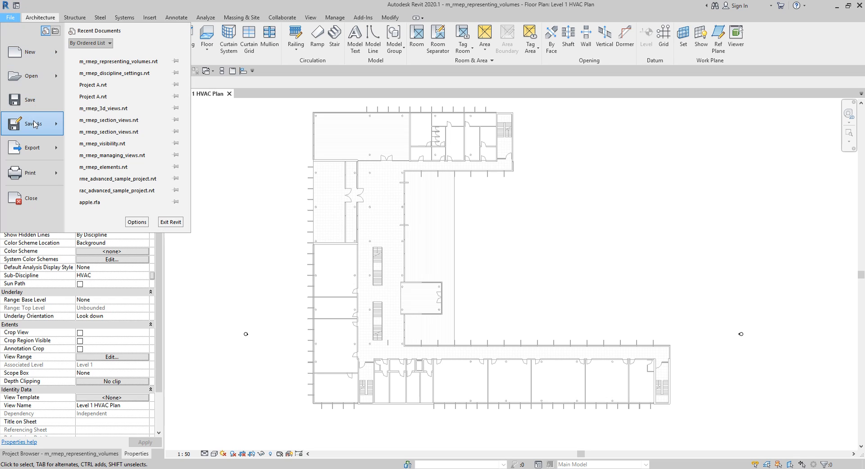
{"action": "mouse_move", "coordinate": [34, 124]}
{"action": "left_click", "coordinate": [130, 94]}
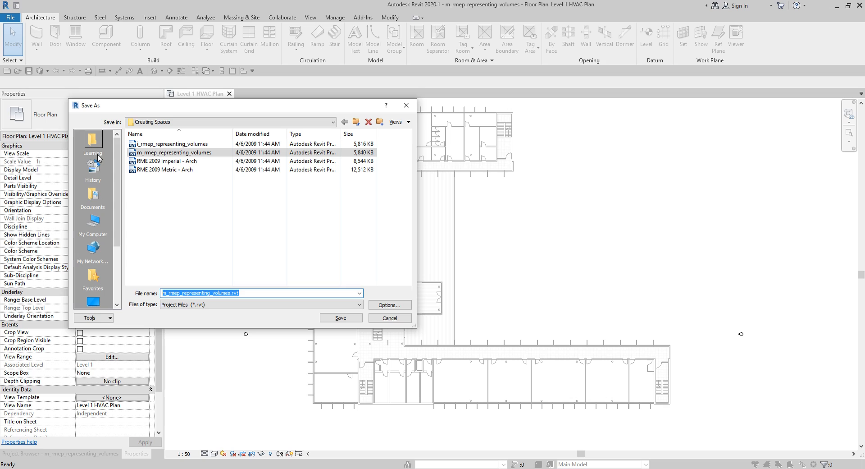
{"action": "left_click", "coordinate": [92, 194]}
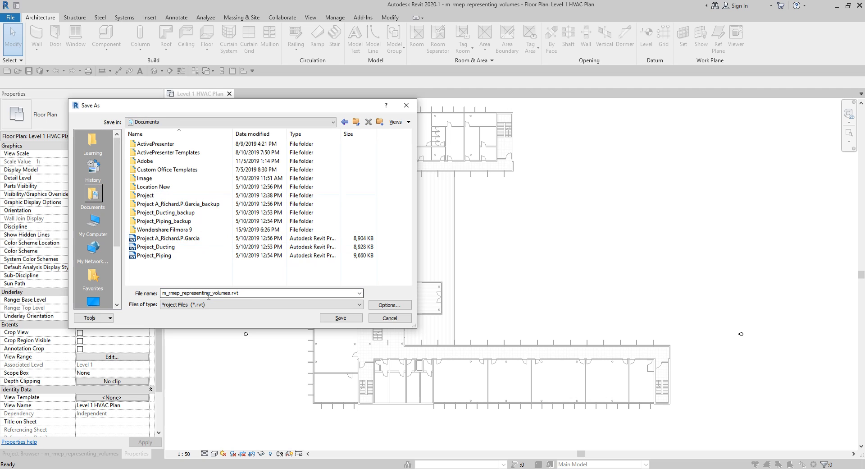
{"action": "left_click", "coordinate": [340, 318]}
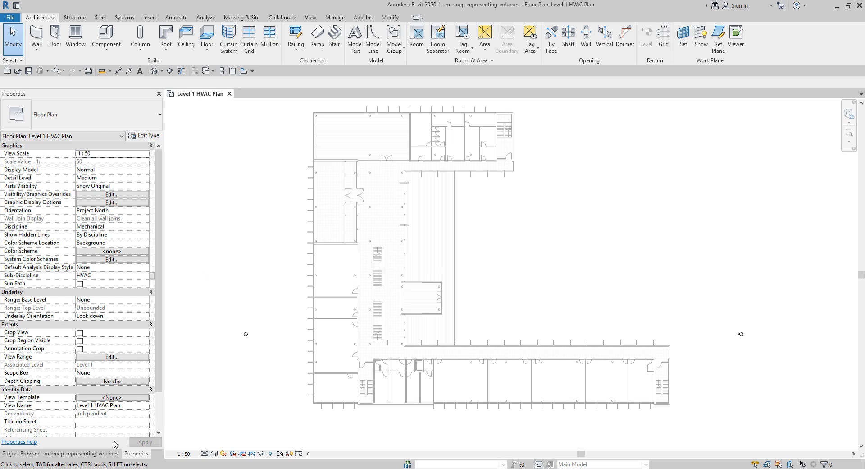
Step: Open the General Building Section view from the architectural section views
{"action": "left_click", "coordinate": [107, 453]}
{"action": "key", "text": "ctrl"}
{"action": "key", "text": "ctrl"}
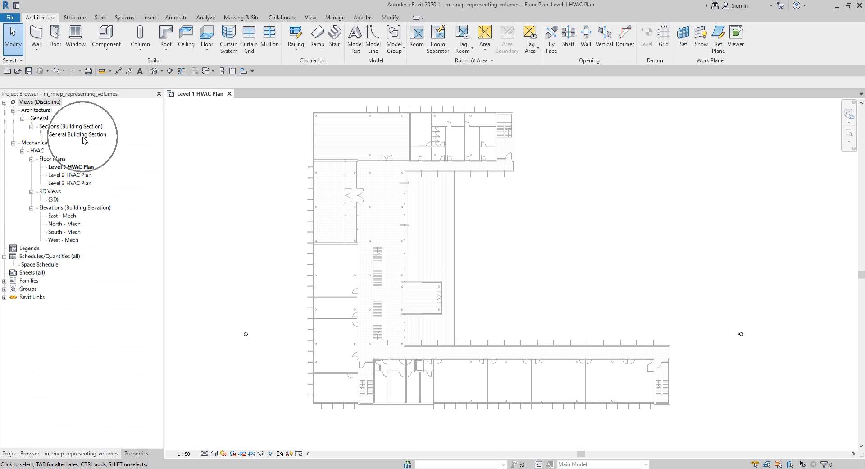
{"action": "key", "text": "ctrl"}
{"action": "key", "text": "ctrl"}
{"action": "key", "text": "ctrl"}
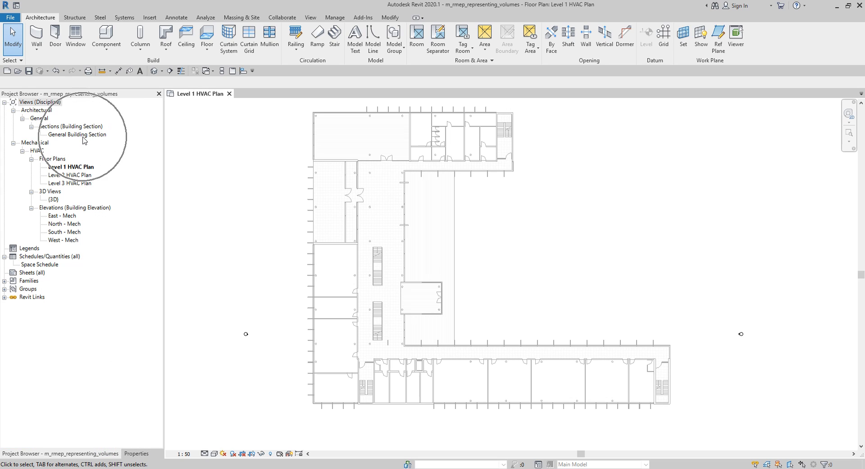
{"action": "double_click", "coordinate": [83, 135]}
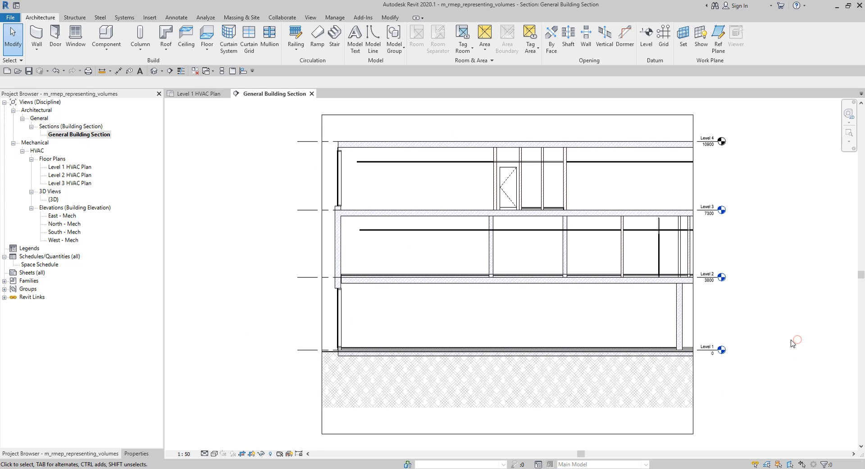
Step: Examine the floors, ceilings and level heights in the building section, focusing on the area between Level 2 and Level 3
{"action": "middle_click_drag", "start_coordinate": [783, 342], "coordinate": [687, 305]}
{"action": "scroll", "coordinate": [686, 301], "scroll_direction": "up", "scroll_amount": 5}
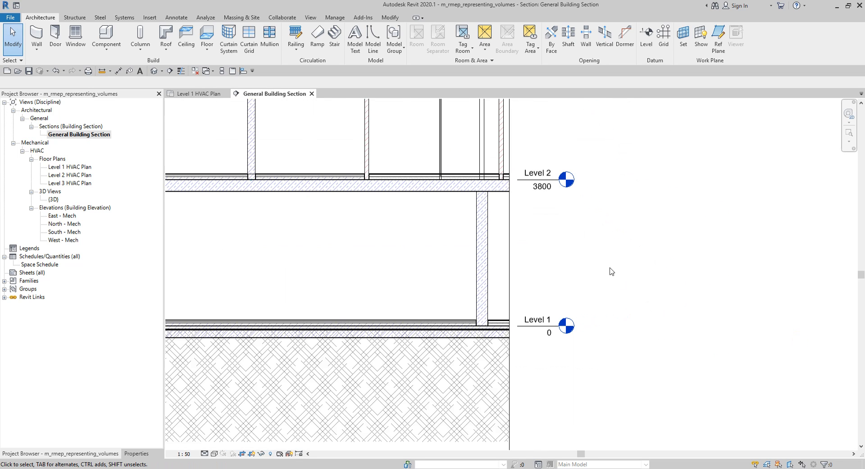
{"action": "middle_click_drag", "start_coordinate": [598, 292], "coordinate": [647, 334]}
{"action": "key", "text": "ctrl"}
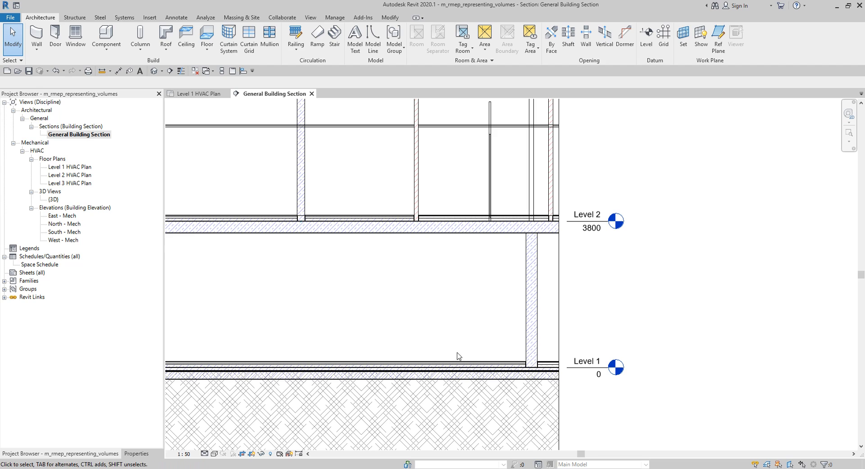
{"action": "scroll", "coordinate": [574, 268], "scroll_direction": "down", "scroll_amount": 2}
{"action": "middle_click_drag", "start_coordinate": [579, 249], "coordinate": [560, 295]}
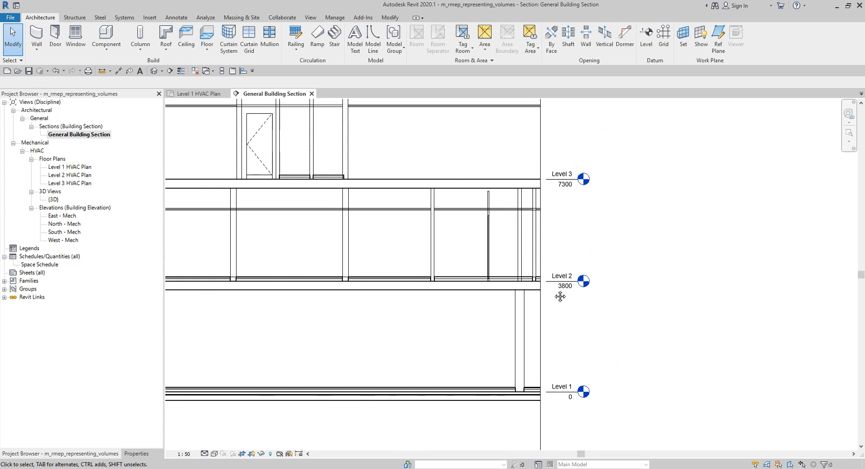
{"action": "scroll", "coordinate": [572, 233], "scroll_direction": "up", "scroll_amount": 3}
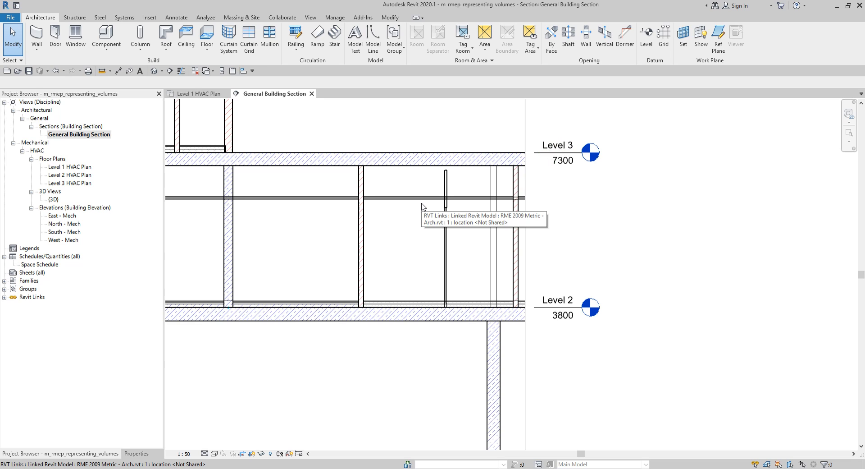
{"action": "key", "text": "ctrl"}
{"action": "key", "text": "ctrl"}
{"action": "key", "text": "ctrl"}
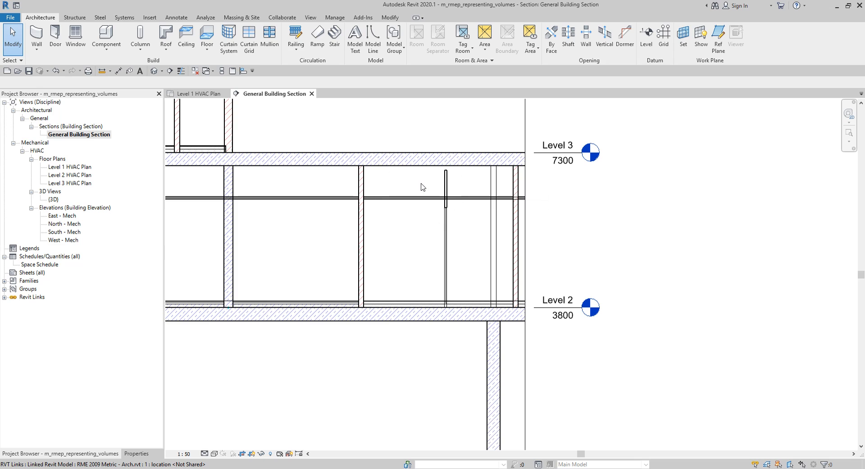
{"action": "key", "text": "ctrl"}
{"action": "key", "text": "ctrl"}
{"action": "key", "text": "ctrl"}
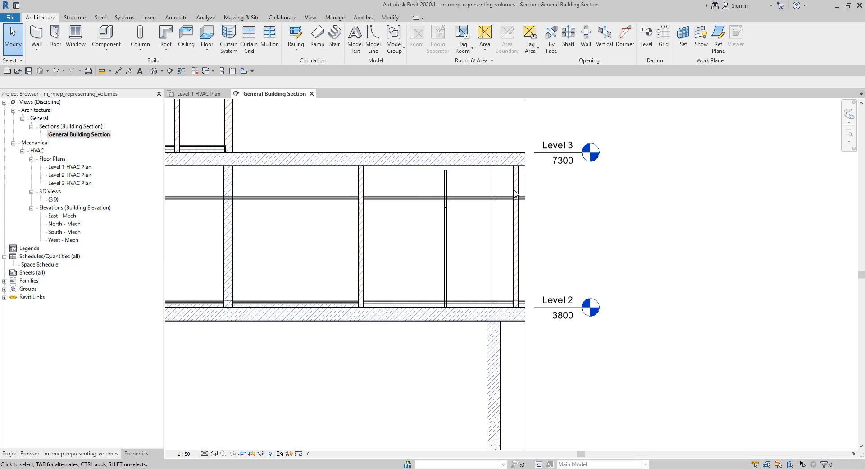
{"action": "middle_click_drag", "start_coordinate": [534, 197], "coordinate": [493, 207]}
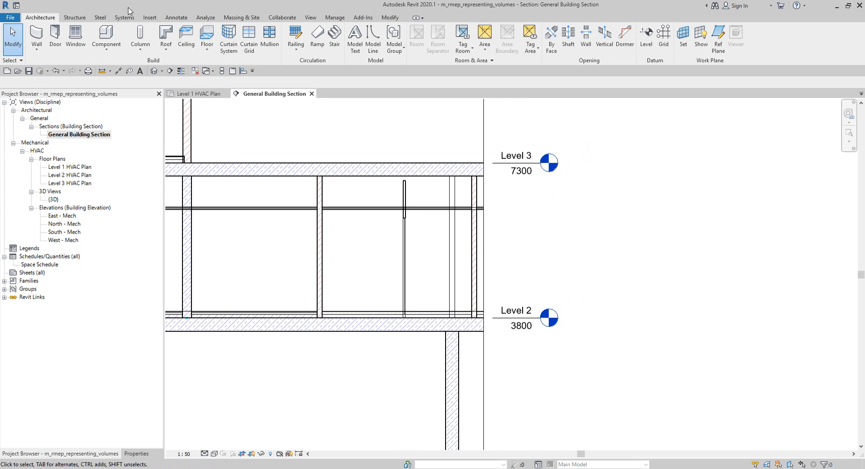
Step: Place a level 1000 mm below Level 3 by picking the Level 3 line, with plan view creation turned off
{"action": "left_click", "coordinate": [652, 46]}
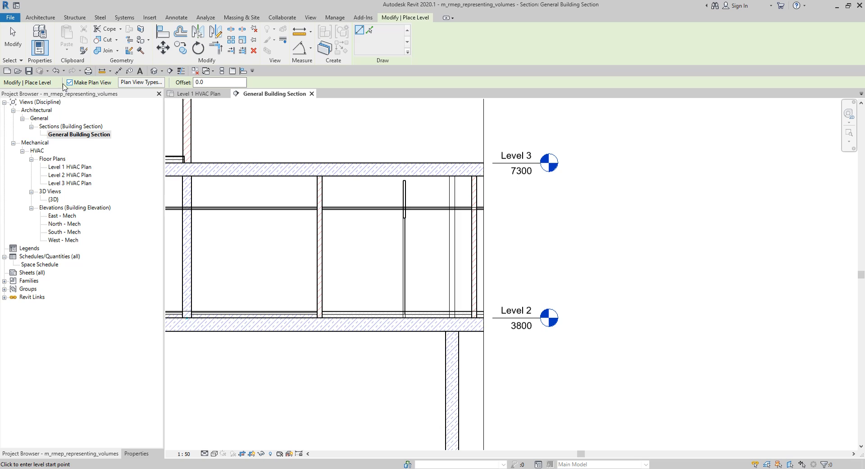
{"action": "left_click", "coordinate": [70, 83]}
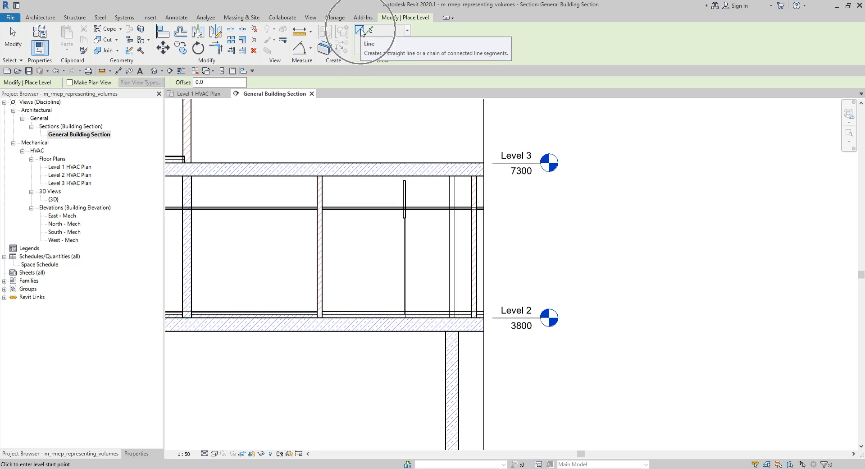
{"action": "scroll", "coordinate": [369, 203], "scroll_direction": "down", "scroll_amount": 5}
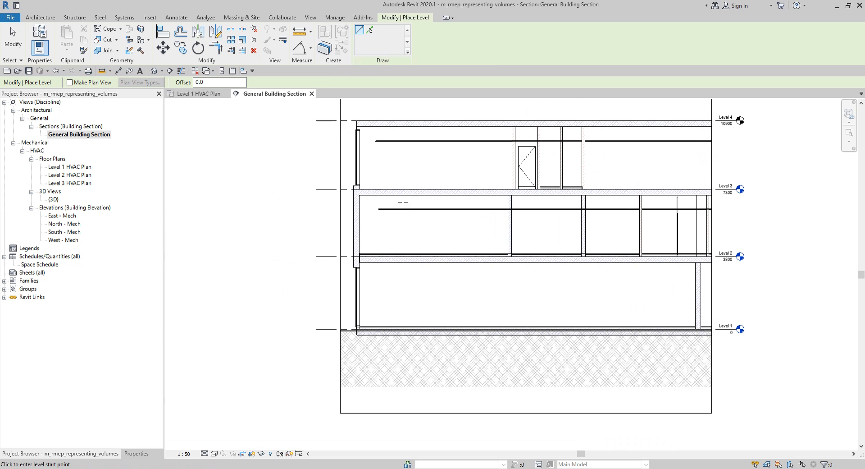
{"action": "scroll", "coordinate": [355, 190], "scroll_direction": "up", "scroll_amount": 3}
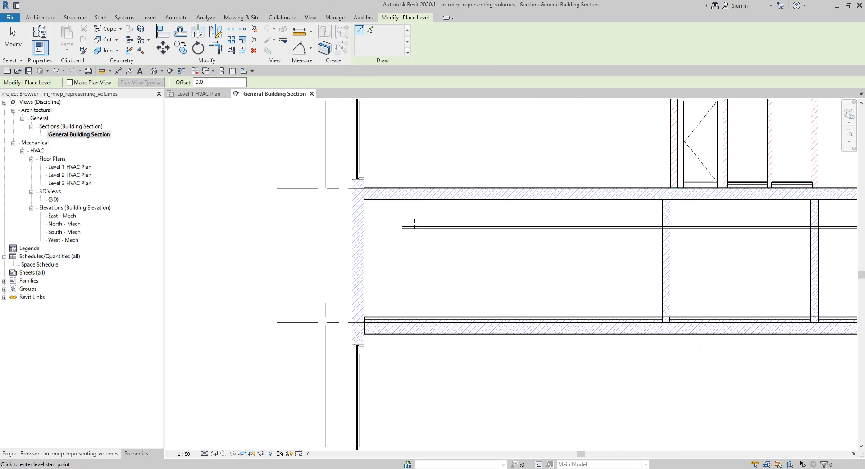
{"action": "scroll", "coordinate": [433, 203], "scroll_direction": "down", "scroll_amount": 2}
{"action": "middle_click_drag", "start_coordinate": [569, 230], "coordinate": [264, 211]}
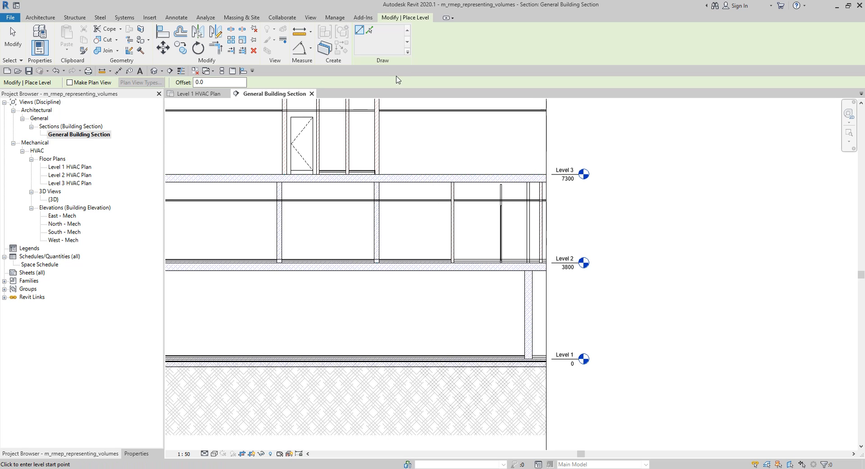
{"action": "left_click", "coordinate": [370, 31]}
{"action": "scroll", "coordinate": [379, 117], "scroll_direction": "down", "scroll_amount": 1}
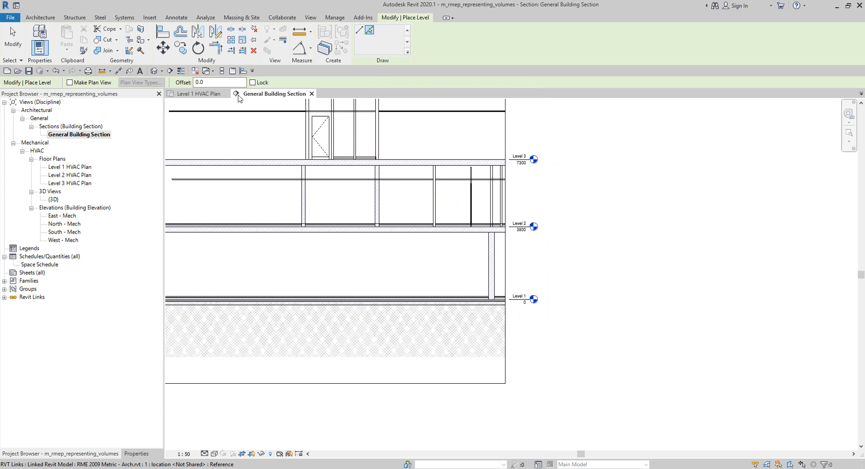
{"action": "double_click", "coordinate": [200, 82]}
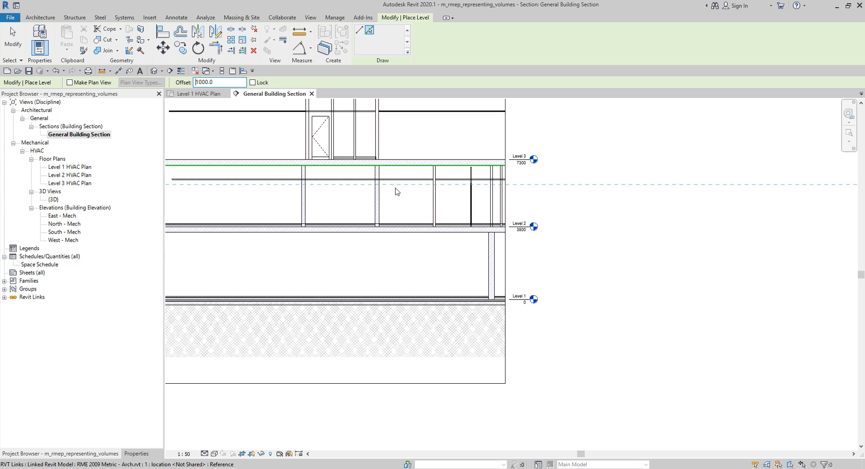
{"action": "scroll", "coordinate": [356, 256], "scroll_direction": "up", "scroll_amount": 6}
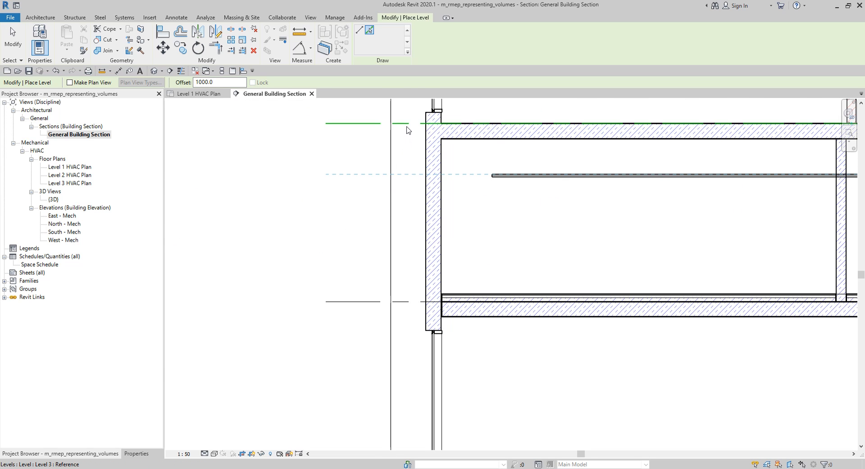
{"action": "left_click", "coordinate": [407, 131]}
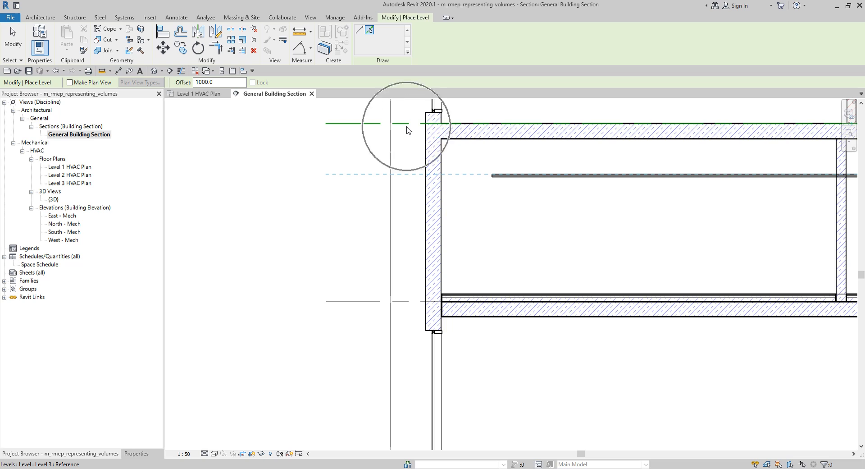
{"action": "left_click", "coordinate": [407, 130]}
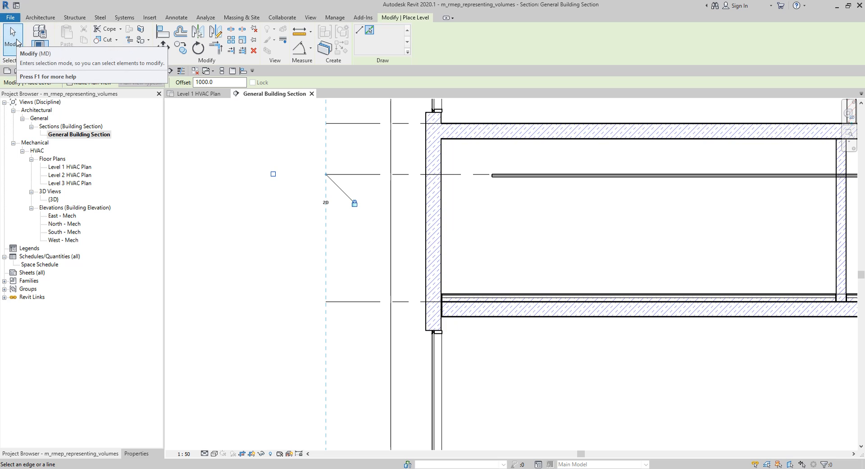
{"action": "left_click", "coordinate": [17, 42]}
Step: Rename the new level between Level 2 and Level 3 as Level 2 Plenum
{"action": "scroll", "coordinate": [416, 188], "scroll_direction": "down", "scroll_amount": 3}
{"action": "middle_click_drag", "start_coordinate": [623, 239], "coordinate": [159, 235]}
{"action": "scroll", "coordinate": [528, 166], "scroll_direction": "up", "scroll_amount": 3}
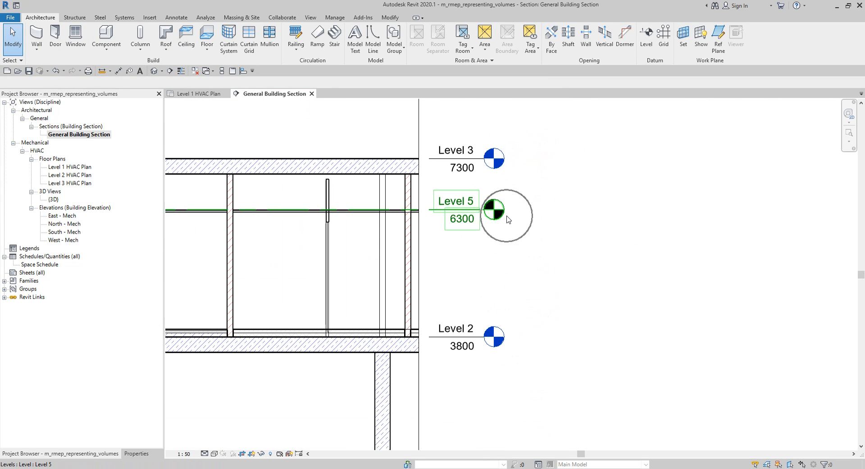
{"action": "left_click", "coordinate": [442, 210]}
{"action": "left_click", "coordinate": [453, 202]}
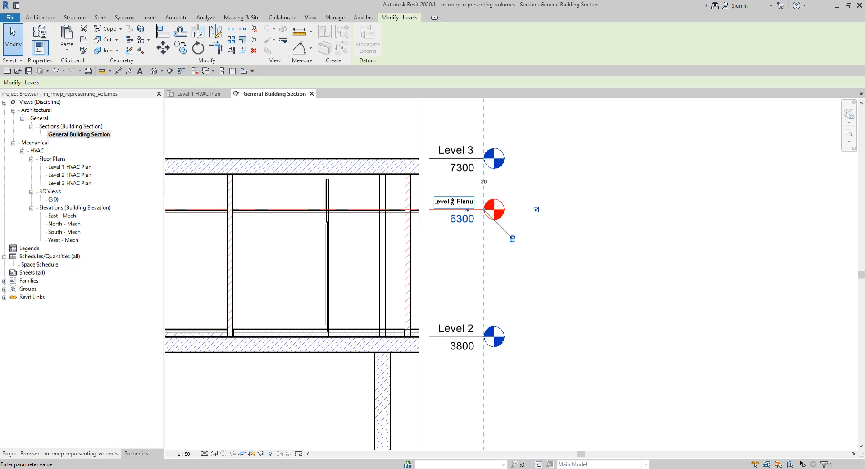
{"action": "type", "text": "Level 2 Plenum"}
{"action": "key", "text": "Return"}
{"action": "left_click", "coordinate": [658, 310]}
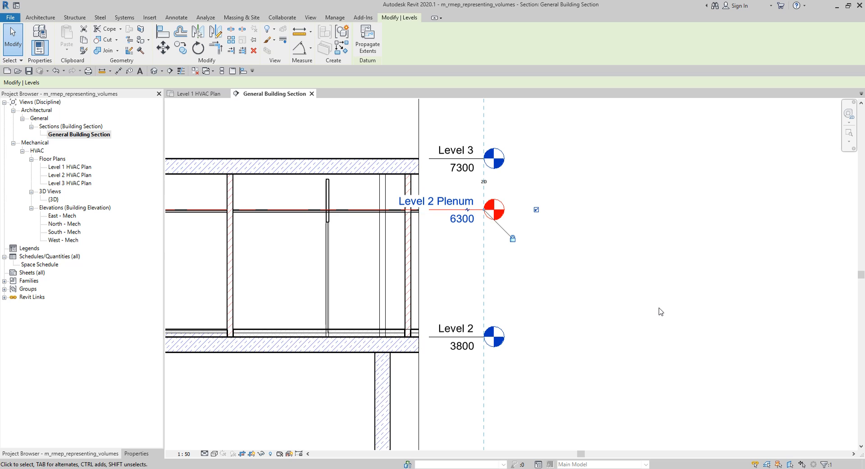
Step: Extend the aligned level lines outward so their heads stand farther from the building section
{"action": "left_click", "coordinate": [477, 215]}
{"action": "left_click_drag", "start_coordinate": [495, 208], "coordinate": [645, 208]}
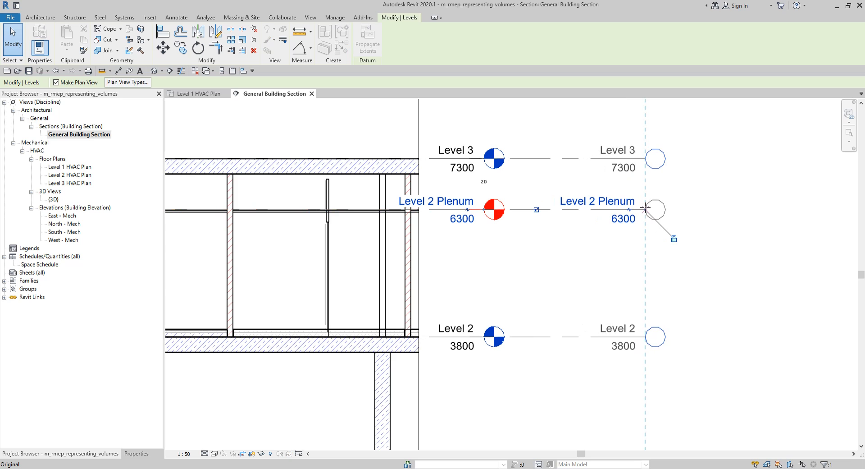
{"action": "scroll", "coordinate": [541, 265], "scroll_direction": "down", "scroll_amount": 2}
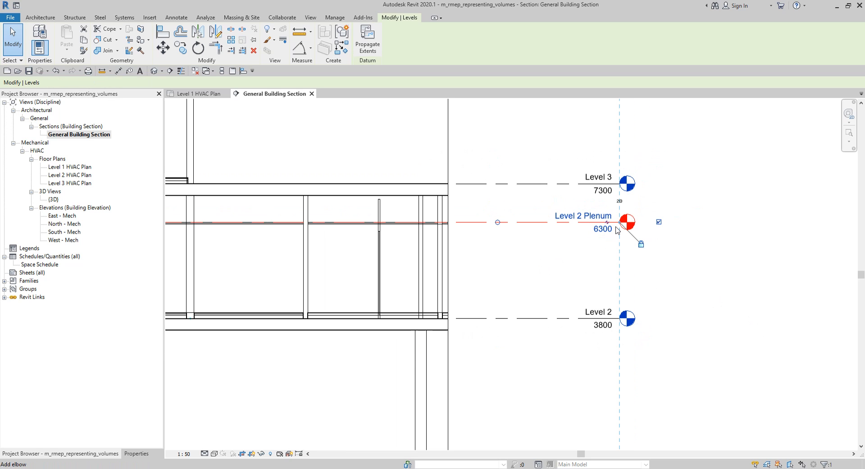
{"action": "left_click_drag", "start_coordinate": [576, 223], "coordinate": [567, 223]}
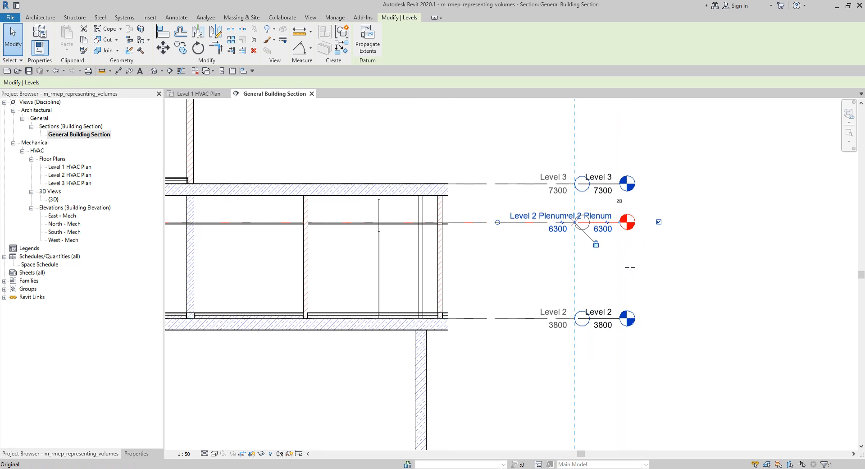
{"action": "left_click", "coordinate": [696, 290]}
Step: Place a level 1000 mm below Level 4 by picking the Level 4 line, with plan view creation turned off
{"action": "scroll", "coordinate": [487, 240], "scroll_direction": "down", "scroll_amount": 2}
{"action": "middle_click_drag", "start_coordinate": [481, 240], "coordinate": [565, 318]}
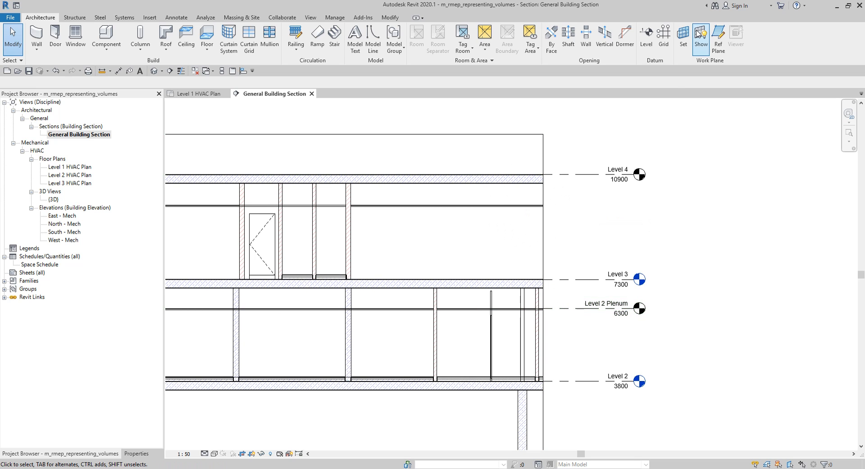
{"action": "left_click", "coordinate": [647, 35]}
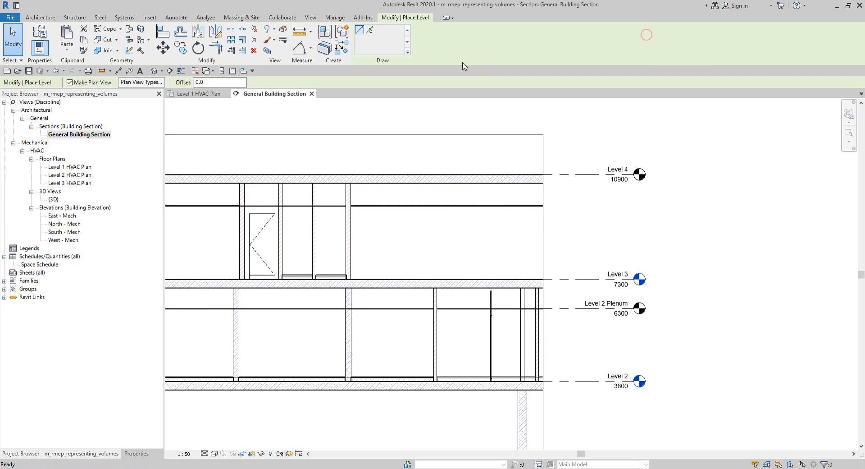
{"action": "left_click", "coordinate": [369, 32]}
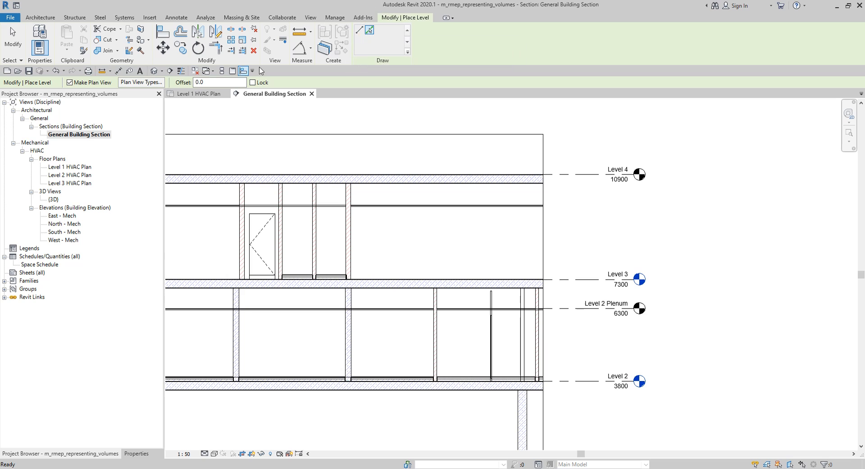
{"action": "double_click", "coordinate": [209, 81]}
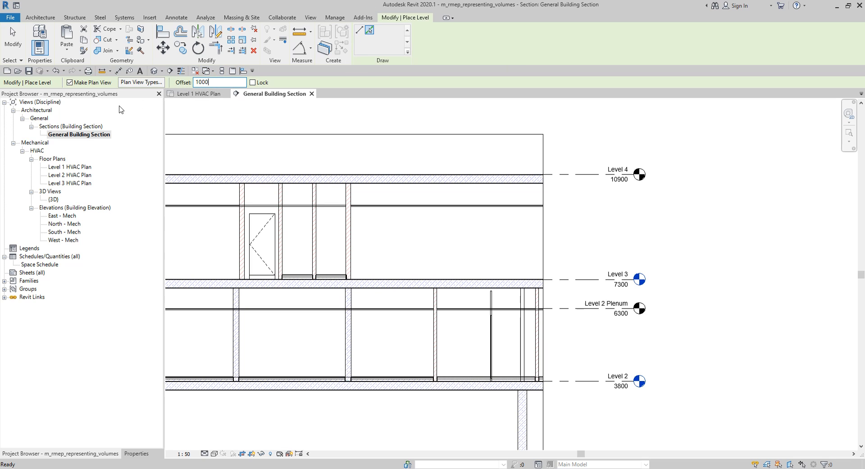
{"action": "left_click", "coordinate": [70, 83]}
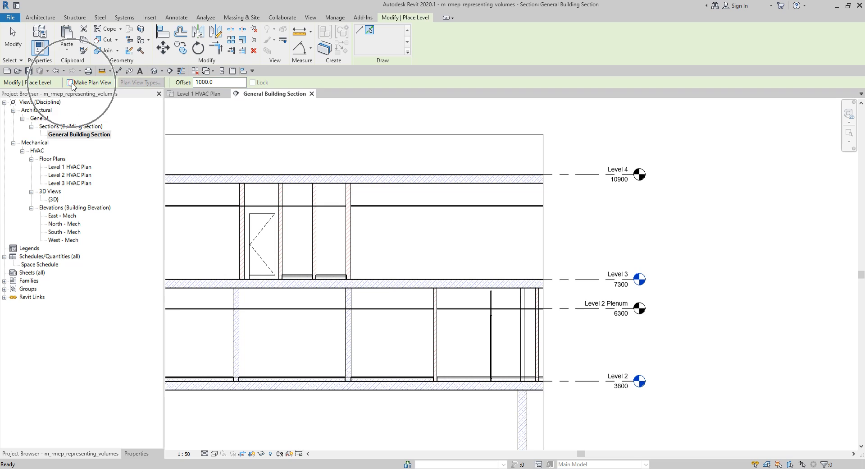
{"action": "left_click", "coordinate": [587, 177]}
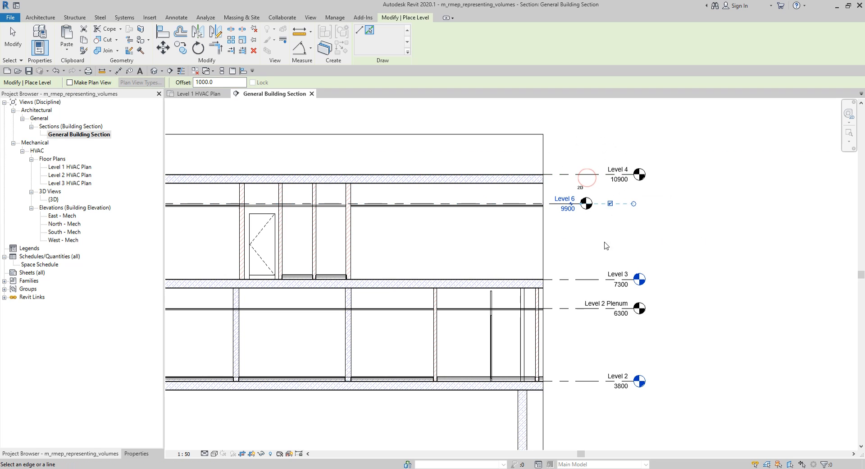
{"action": "left_click", "coordinate": [15, 35]}
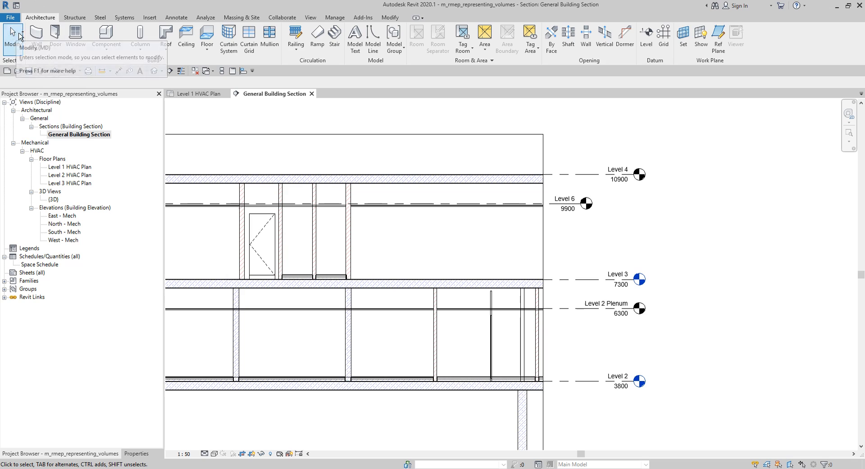
Step: Rename the new level below Level 4 as Level 3 Plenum
{"action": "left_click", "coordinate": [567, 207]}
{"action": "left_click", "coordinate": [564, 199]}
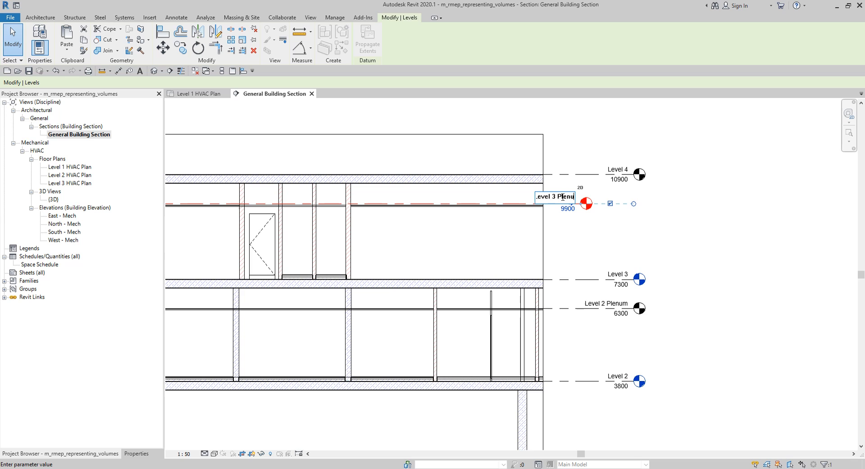
{"action": "type", "text": "Level 3 Plenum"}
{"action": "key", "text": "Return"}
{"action": "left_click", "coordinate": [699, 158]}
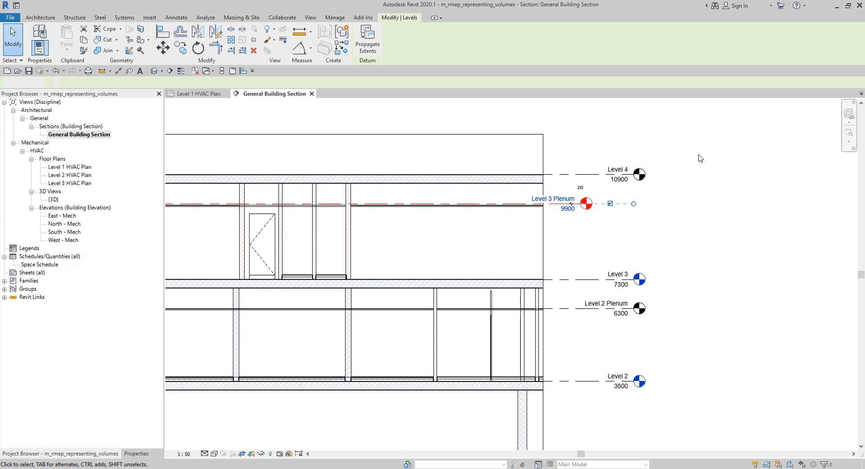
Step: Extend the Level 3 Plenum line outward so its head sits close to the column of other level heads
{"action": "scroll", "coordinate": [611, 198], "scroll_direction": "up", "scroll_amount": 2}
{"action": "left_click", "coordinate": [535, 207]}
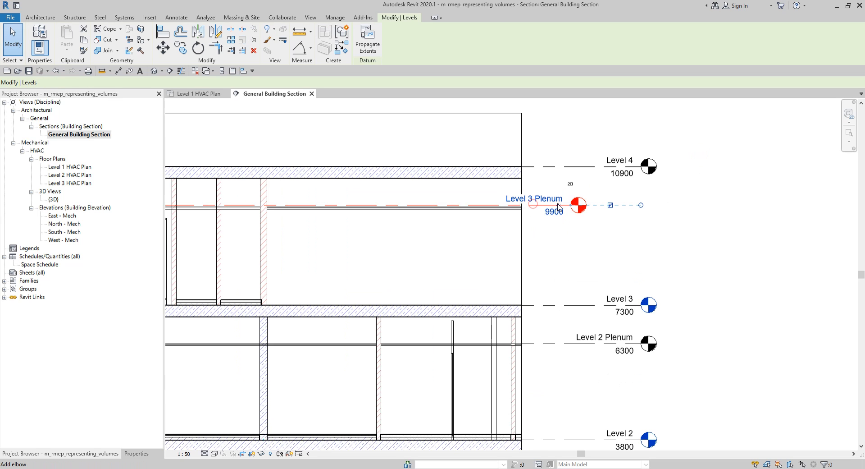
{"action": "left_click_drag", "start_coordinate": [571, 206], "coordinate": [641, 200]}
{"action": "left_click", "coordinate": [717, 229]}
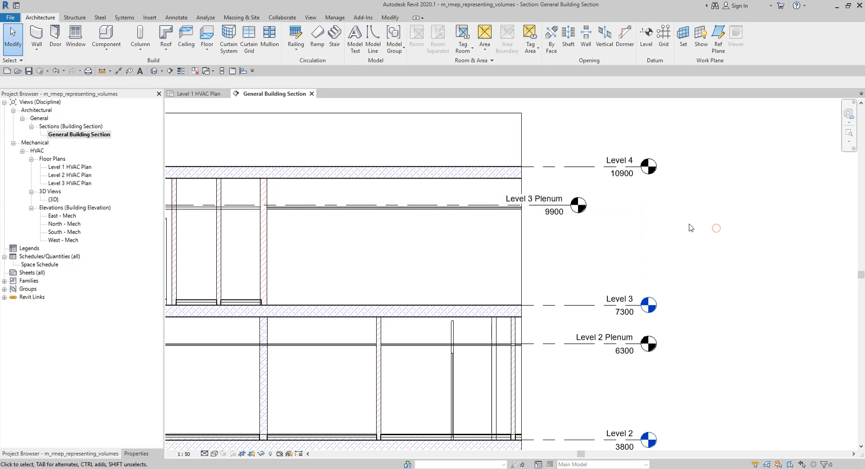
{"action": "left_click", "coordinate": [557, 205]}
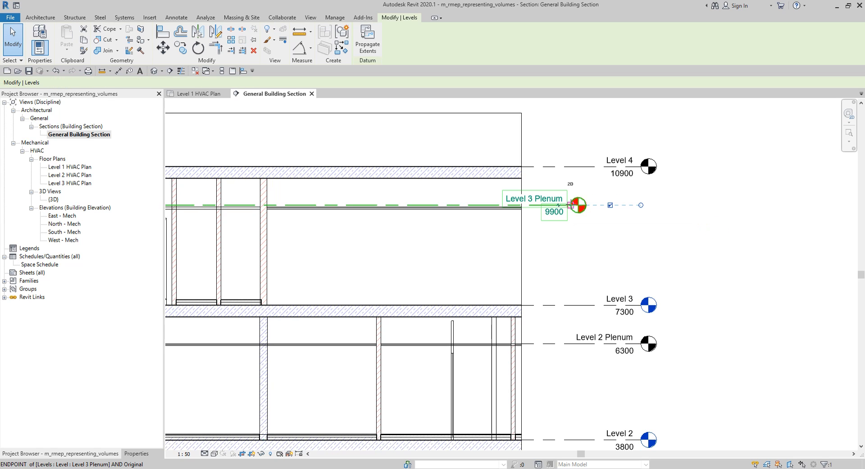
{"action": "left_click_drag", "start_coordinate": [572, 208], "coordinate": [642, 205]}
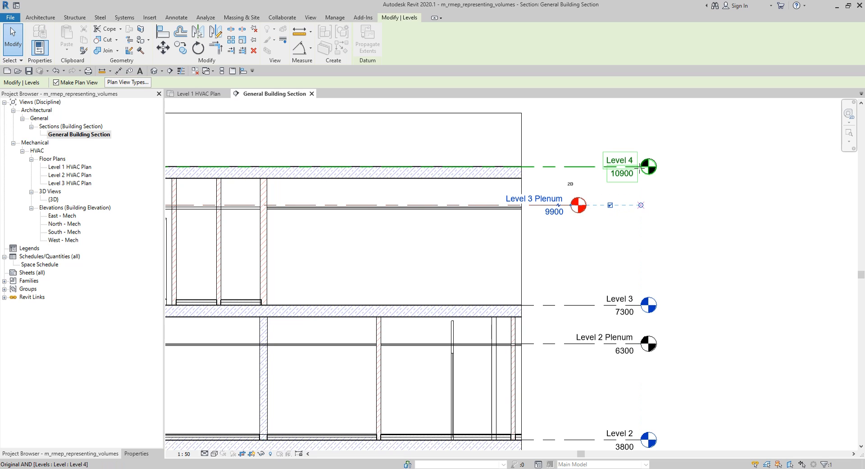
{"action": "left_click_drag", "start_coordinate": [638, 173], "coordinate": [634, 183]}
{"action": "left_click", "coordinate": [697, 230]}
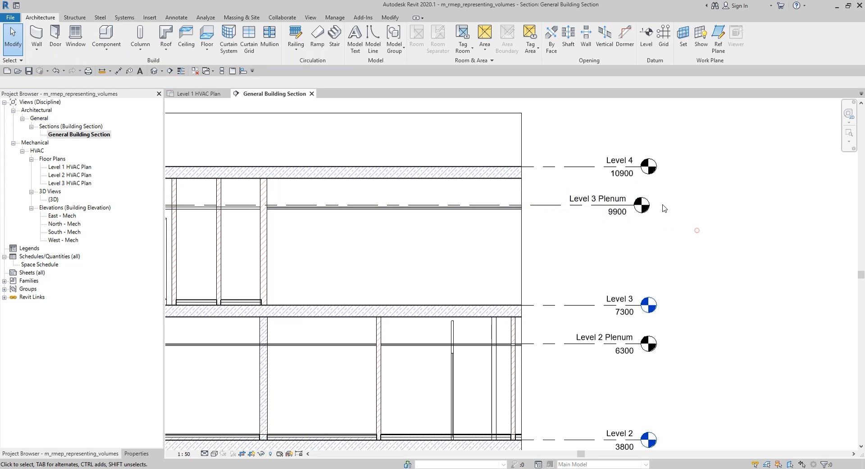
Step: Align the end of the Level 3 Plenum line exactly with the other level heads
{"action": "scroll", "coordinate": [662, 205], "scroll_direction": "up", "scroll_amount": 3}
{"action": "left_click", "coordinate": [600, 219]}
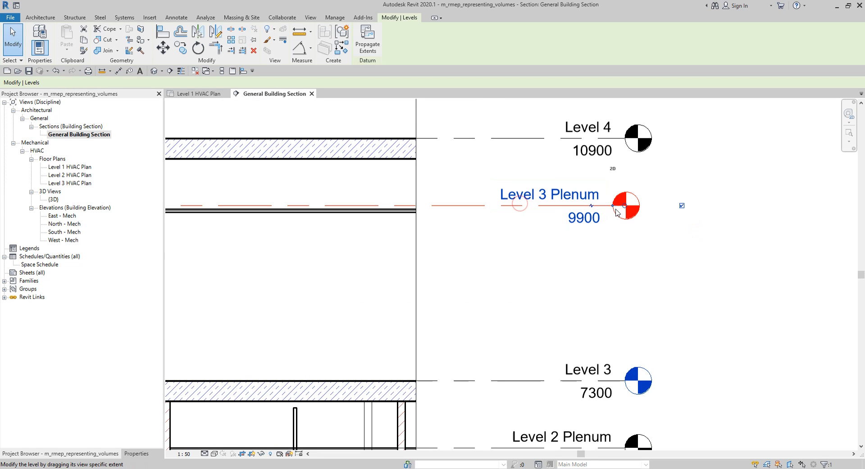
{"action": "left_click_drag", "start_coordinate": [612, 206], "coordinate": [624, 206]}
{"action": "left_click", "coordinate": [773, 295]}
{"action": "scroll", "coordinate": [773, 294], "scroll_direction": "down", "scroll_amount": 2}
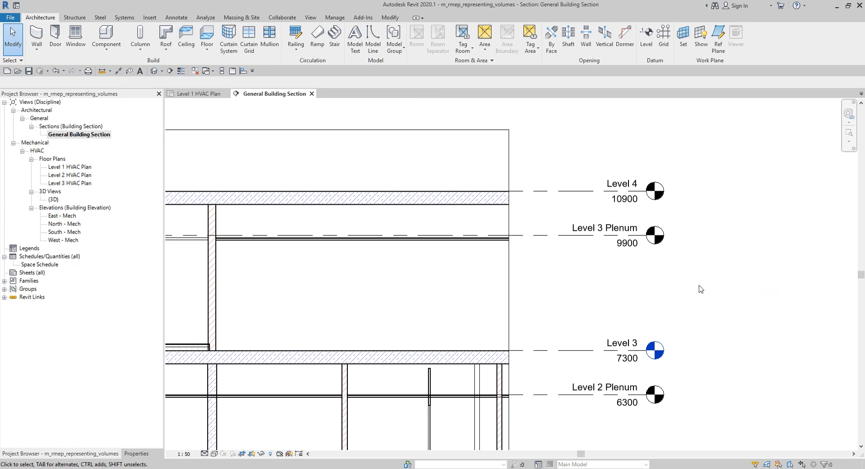
{"action": "scroll", "coordinate": [702, 278], "scroll_direction": "down", "scroll_amount": 1}
{"action": "scroll", "coordinate": [701, 279], "scroll_direction": "down", "scroll_amount": 1}
{"action": "middle_click_drag", "start_coordinate": [706, 314], "coordinate": [694, 281]}
{"action": "left_click", "coordinate": [652, 321]}
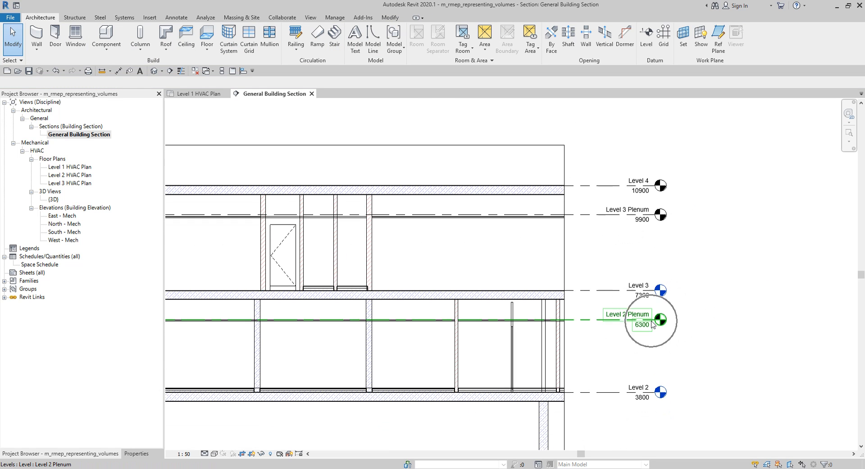
{"action": "left_click", "coordinate": [621, 219]}
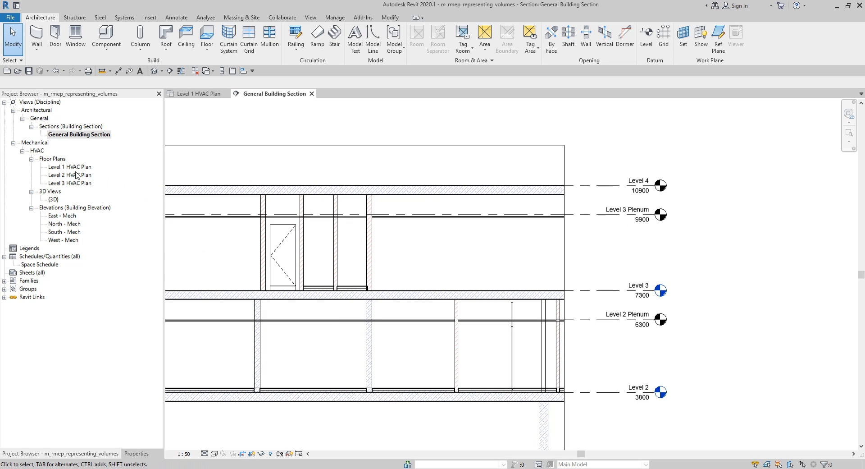
{"action": "key", "text": "ctrl"}
{"action": "key", "text": "ctrl"}
{"action": "key", "text": "ctrl"}
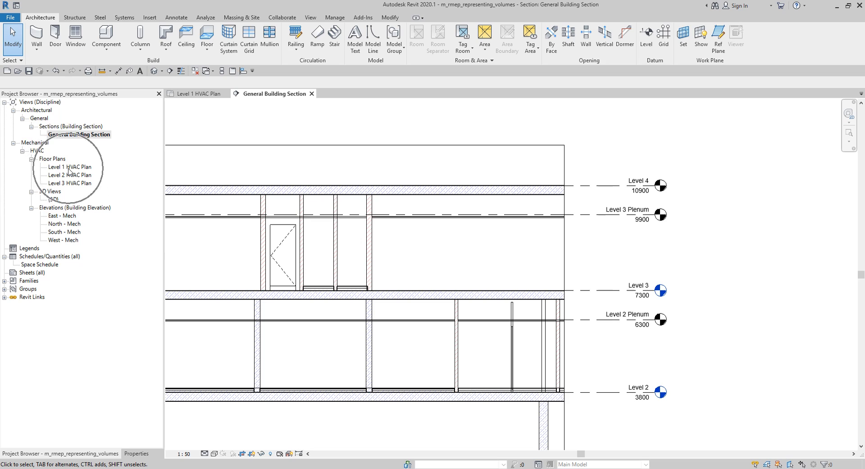
Step: Open the Level 1 HVAC floor plan
{"action": "key", "text": "ctrl"}
{"action": "key", "text": "ctrl"}
{"action": "key", "text": "ctrl"}
{"action": "key", "text": "ctrl"}
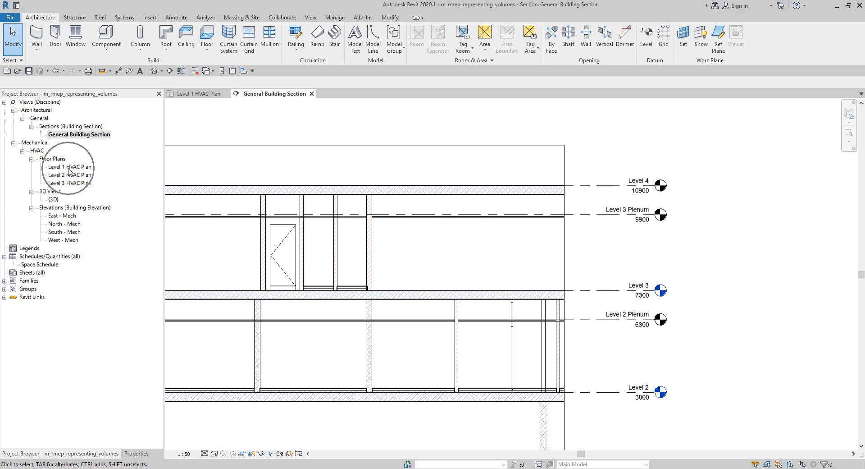
{"action": "double_click", "coordinate": [69, 169]}
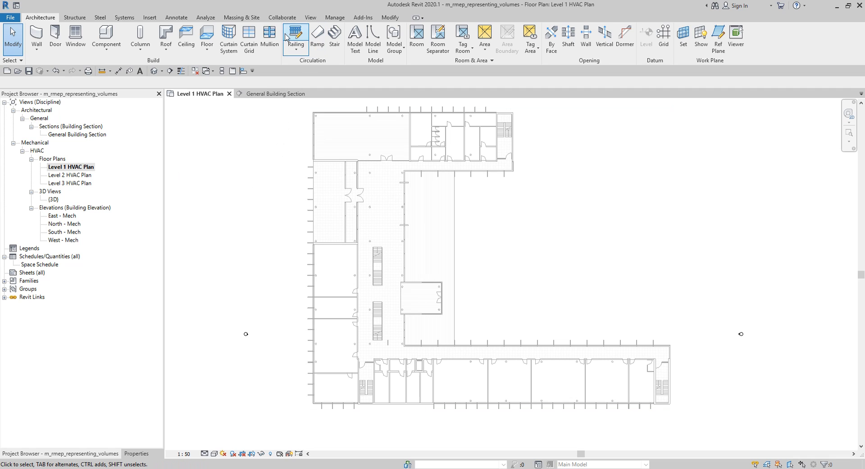
Step: Start placing analytical spaces with the upper limit at Level 2 and an offset of 0
{"action": "left_click", "coordinate": [203, 18]}
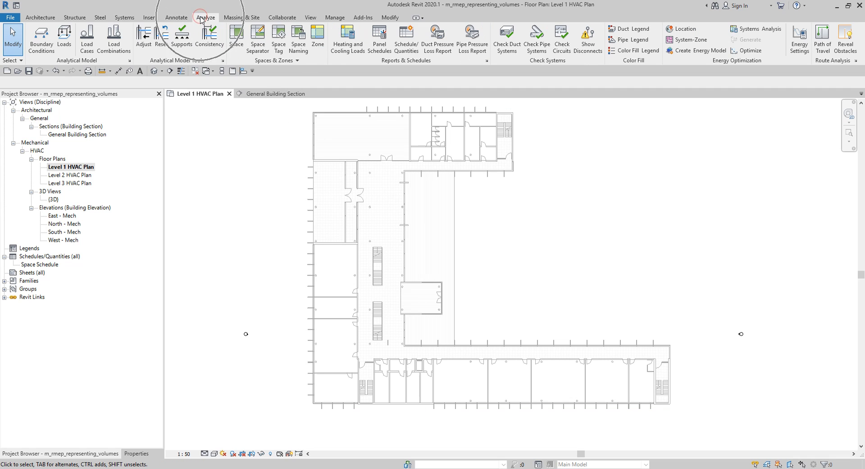
{"action": "left_click", "coordinate": [234, 38]}
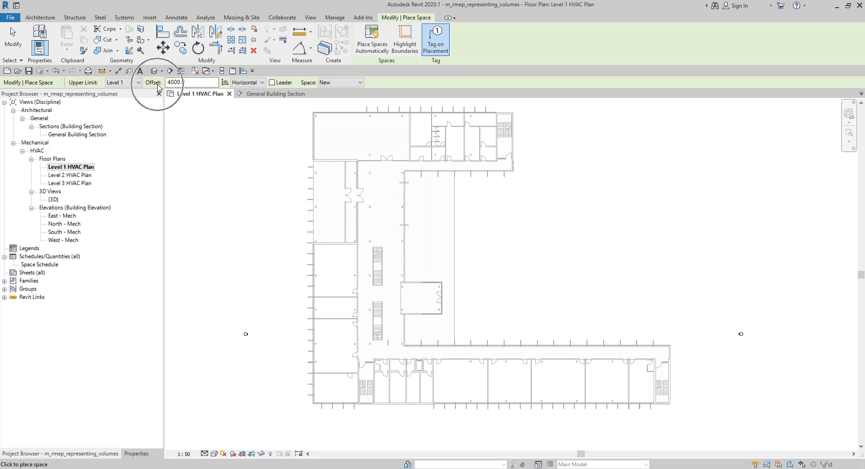
{"action": "double_click", "coordinate": [197, 82]}
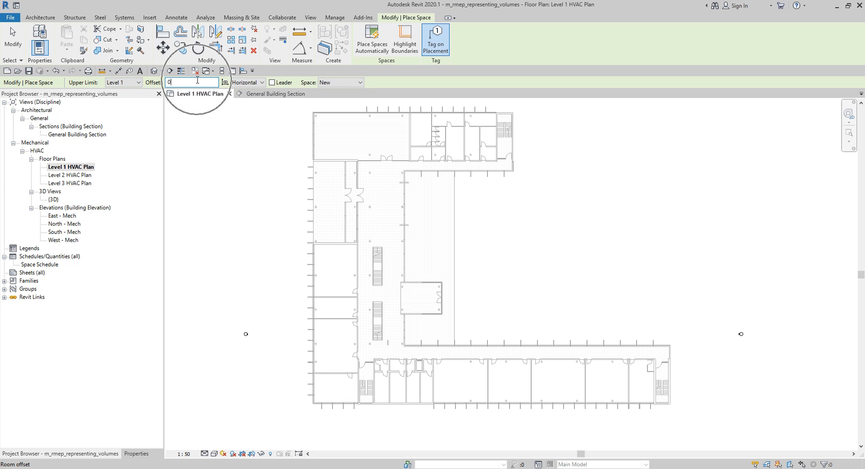
{"action": "key", "text": "ctrl"}
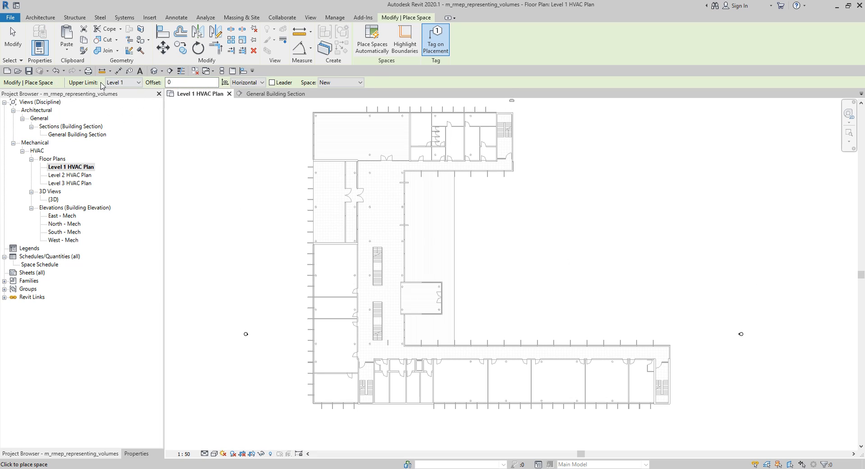
{"action": "key", "text": "ctrl"}
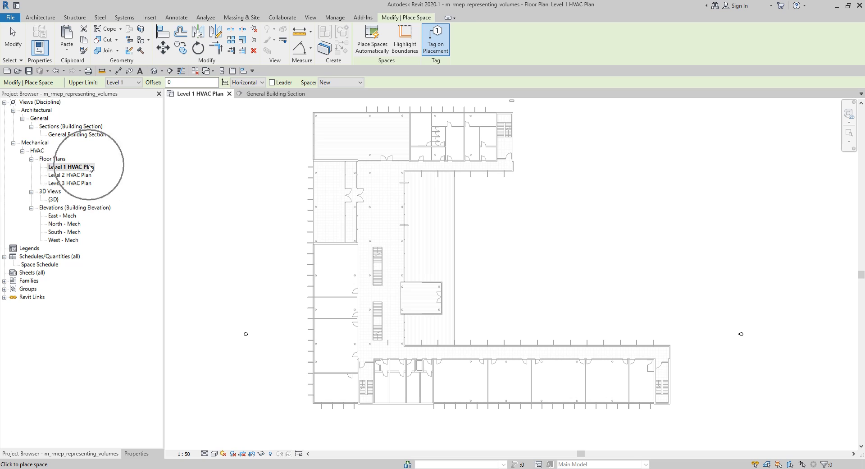
{"action": "left_click", "coordinate": [133, 81]}
{"action": "left_click", "coordinate": [129, 98]}
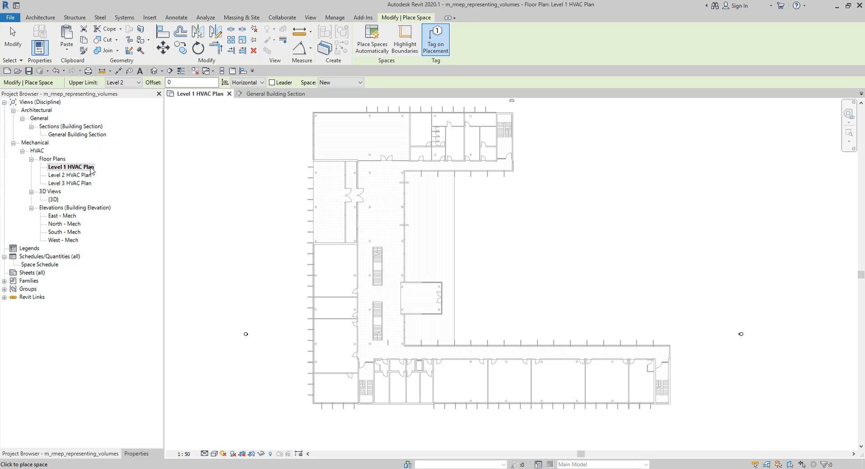
{"action": "key", "text": "ctrl"}
{"action": "key", "text": "ctrl"}
{"action": "key", "text": "ctrl"}
{"action": "key", "text": "ctrl"}
{"action": "key", "text": "ctrl"}
Step: Place tagged spaces in the three rooms nearest the upper stairwell: the upper corner room and the two rooms below it
{"action": "scroll", "coordinate": [499, 105], "scroll_direction": "up", "scroll_amount": 3}
{"action": "scroll", "coordinate": [535, 124], "scroll_direction": "up", "scroll_amount": 1}
{"action": "middle_click_drag", "start_coordinate": [464, 154], "coordinate": [632, 167]}
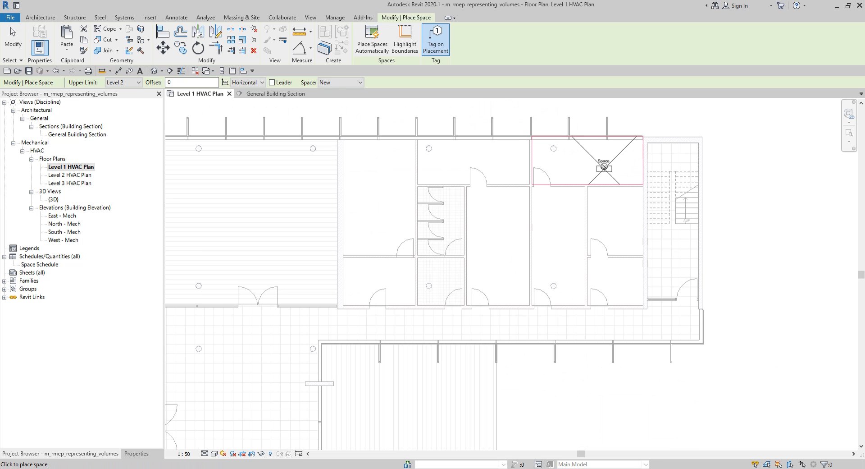
{"action": "scroll", "coordinate": [570, 166], "scroll_direction": "up", "scroll_amount": 2}
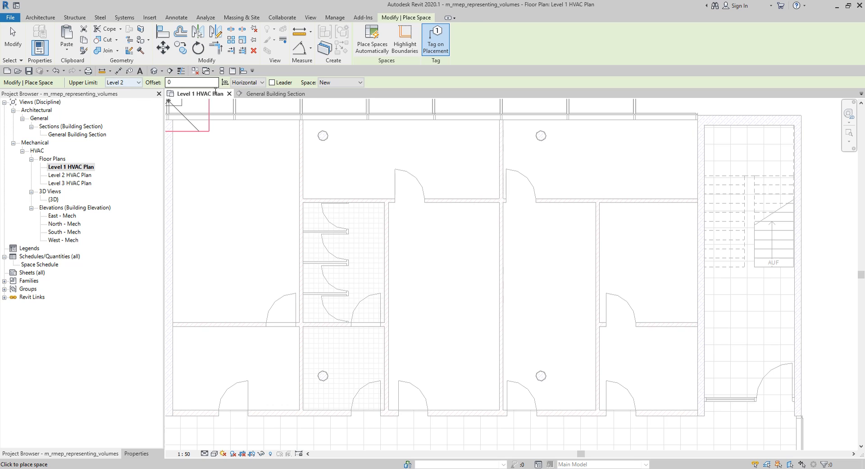
{"action": "left_click", "coordinate": [619, 163]}
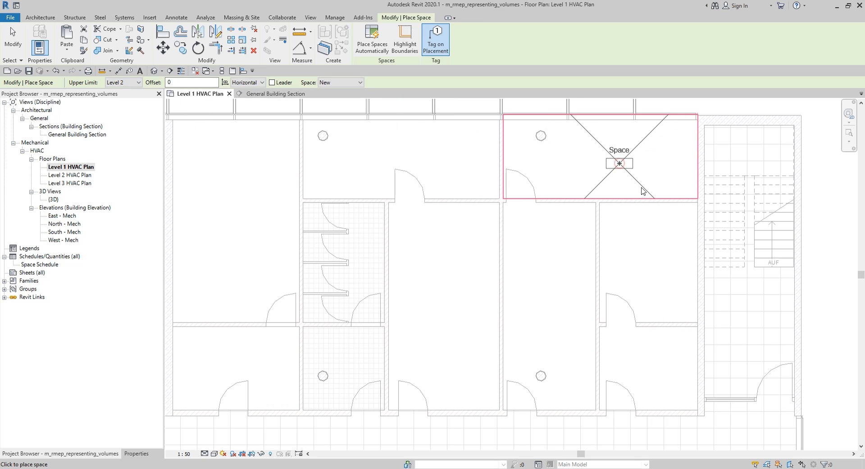
{"action": "left_click", "coordinate": [652, 264]}
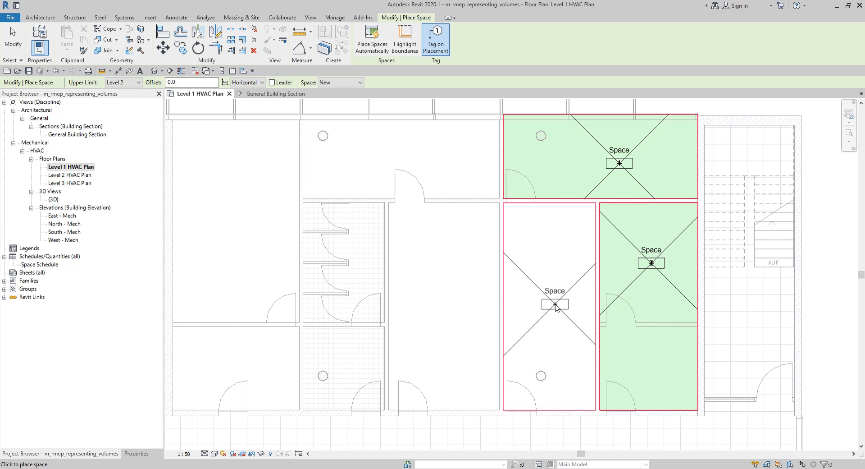
{"action": "left_click", "coordinate": [554, 304]}
Step: Place spaces in the upper middle room and in the tall room next to the large hall
{"action": "scroll", "coordinate": [554, 305], "scroll_direction": "down", "scroll_amount": 1}
{"action": "middle_click_drag", "start_coordinate": [555, 304], "coordinate": [629, 287]}
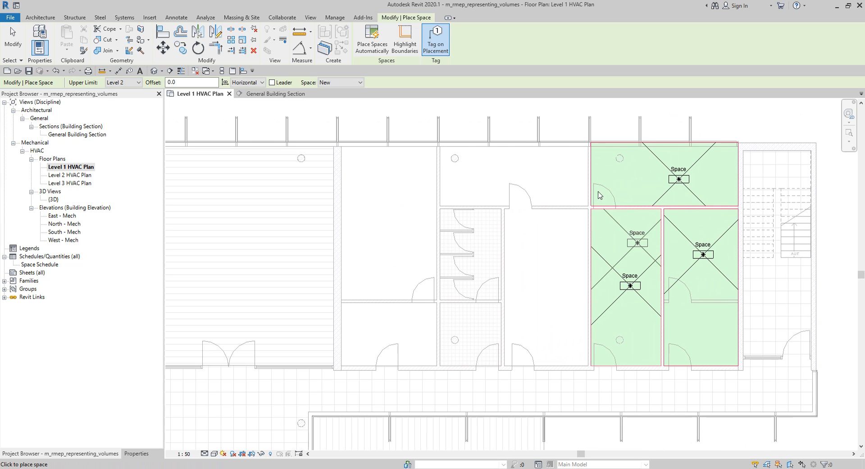
{"action": "left_click", "coordinate": [544, 179]}
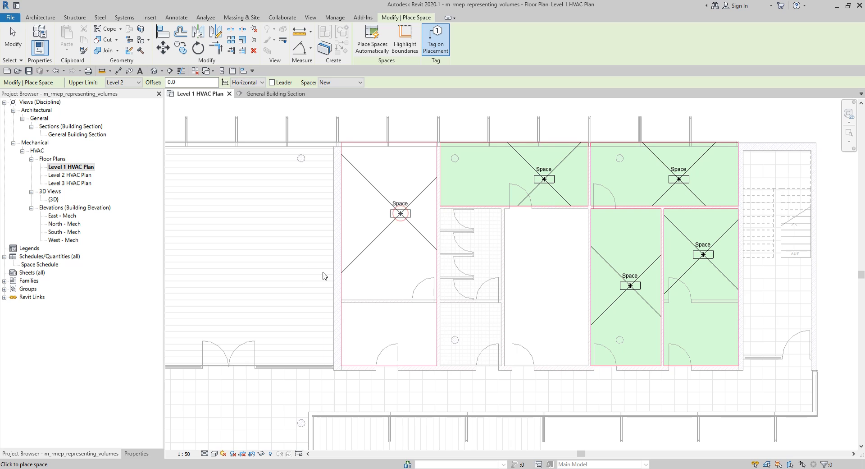
{"action": "left_click", "coordinate": [340, 259]}
{"action": "middle_click_drag", "start_coordinate": [326, 281], "coordinate": [476, 286]}
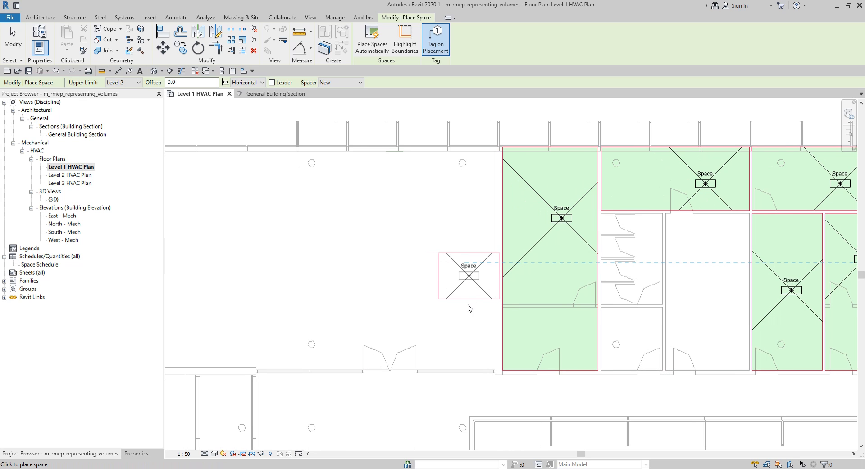
{"action": "scroll", "coordinate": [469, 303], "scroll_direction": "down", "scroll_amount": 2}
{"action": "middle_click_drag", "start_coordinate": [642, 366], "coordinate": [616, 362]}
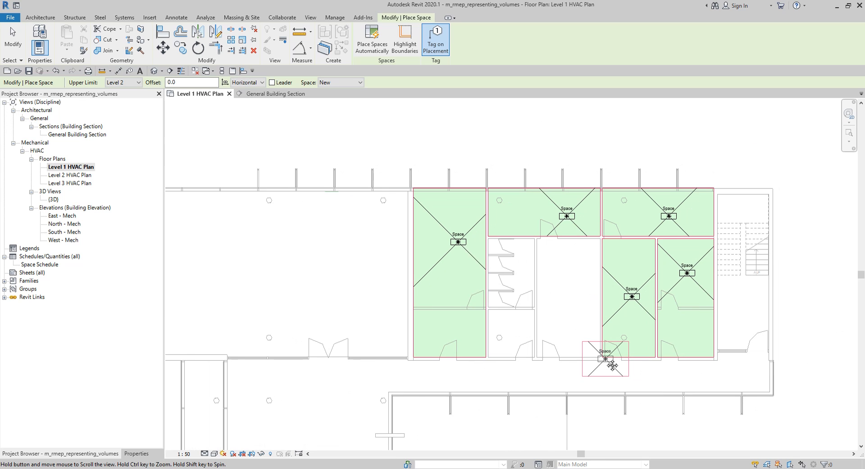
Step: Place spaces in the toilet room and the empty room beside it, and finish placing spaces
{"action": "scroll", "coordinate": [629, 339], "scroll_direction": "up", "scroll_amount": 2}
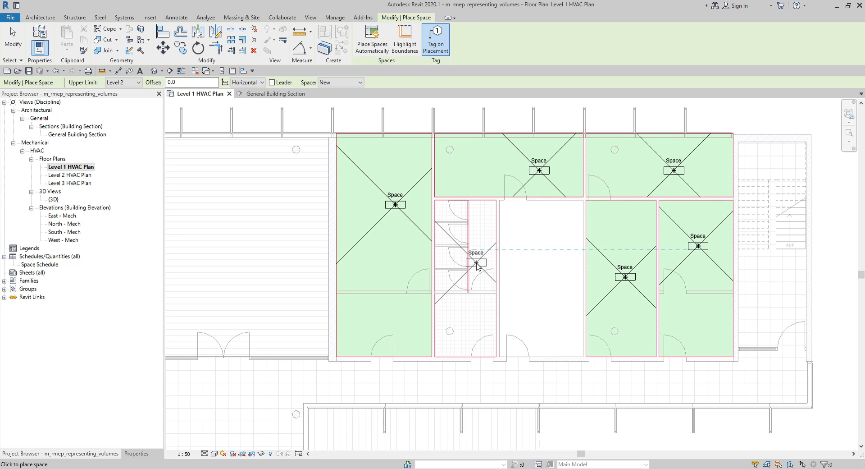
{"action": "left_click", "coordinate": [476, 262]}
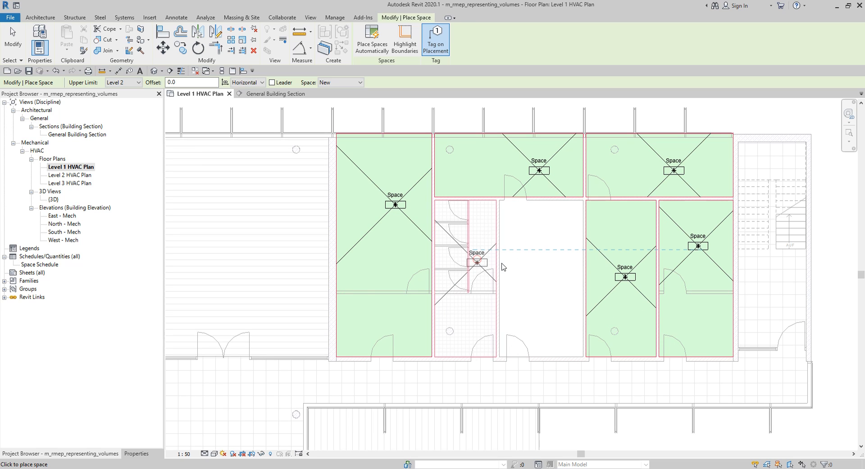
{"action": "left_click", "coordinate": [544, 265]}
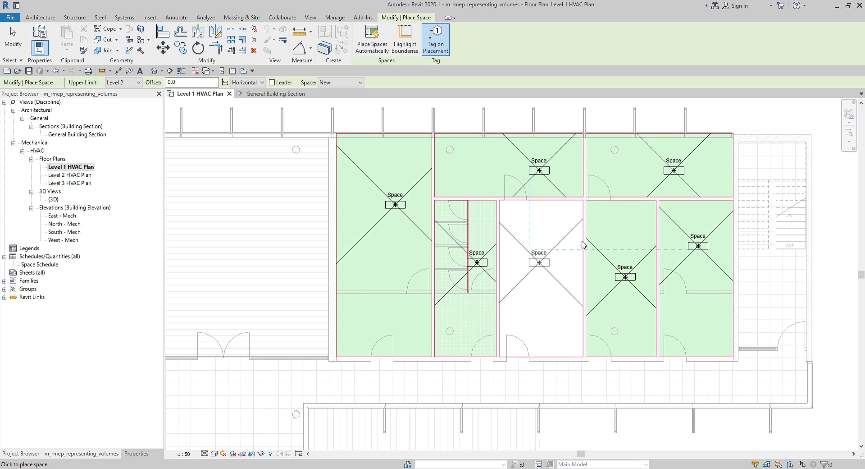
{"action": "scroll", "coordinate": [583, 241], "scroll_direction": "down", "scroll_amount": 3}
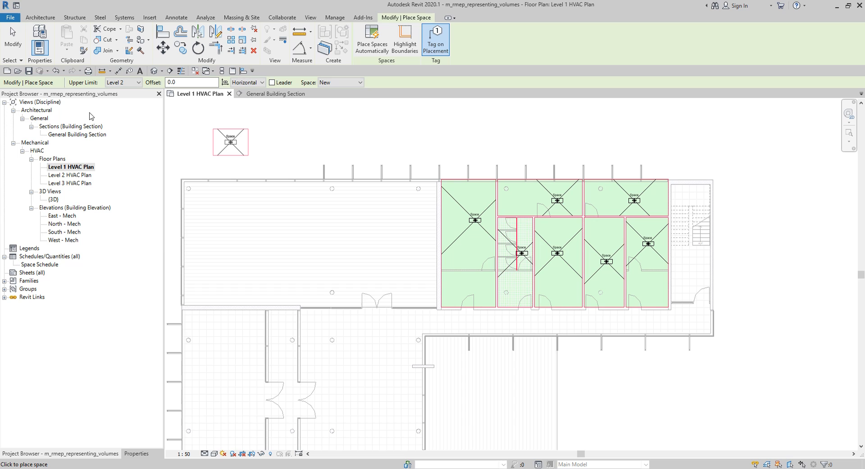
{"action": "left_click", "coordinate": [15, 38]}
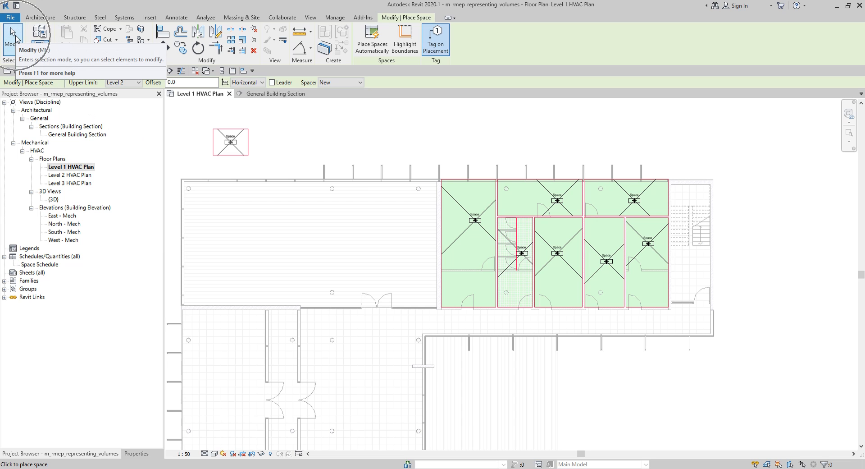
Step: Examine the constraints, dimensions, room identity data and energy analysis properties of space 7, and clear the selection
{"action": "scroll", "coordinate": [708, 290], "scroll_direction": "up", "scroll_amount": 3}
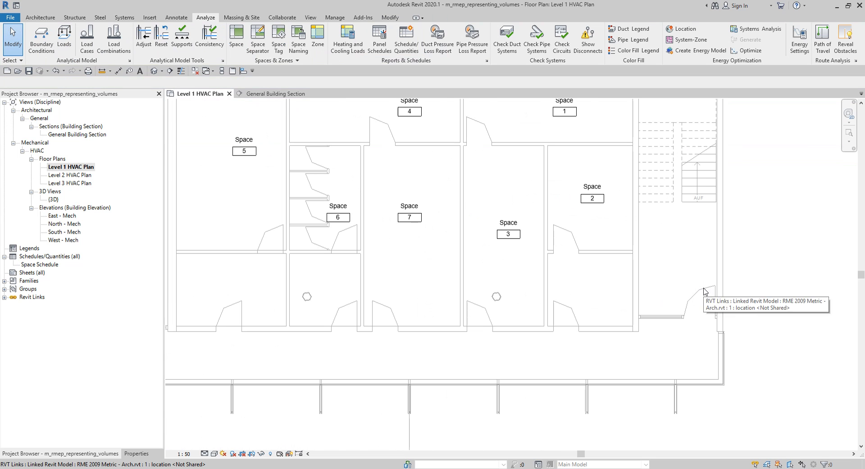
{"action": "middle_click_drag", "start_coordinate": [437, 264], "coordinate": [494, 284]}
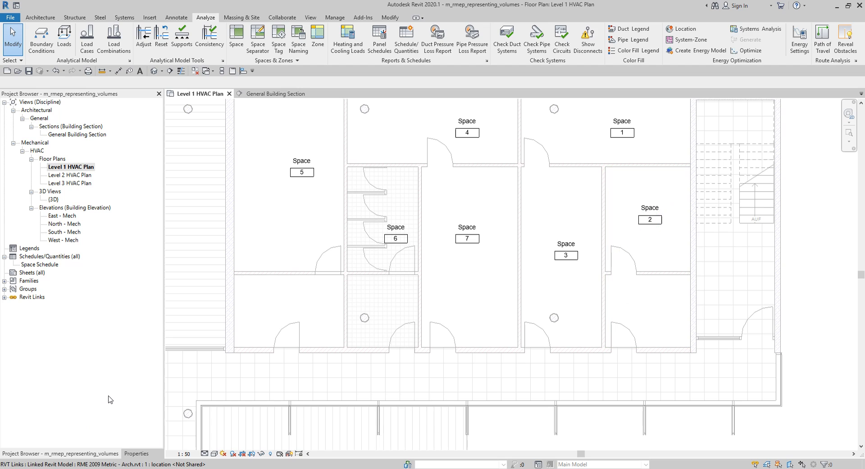
{"action": "left_click", "coordinate": [134, 455]}
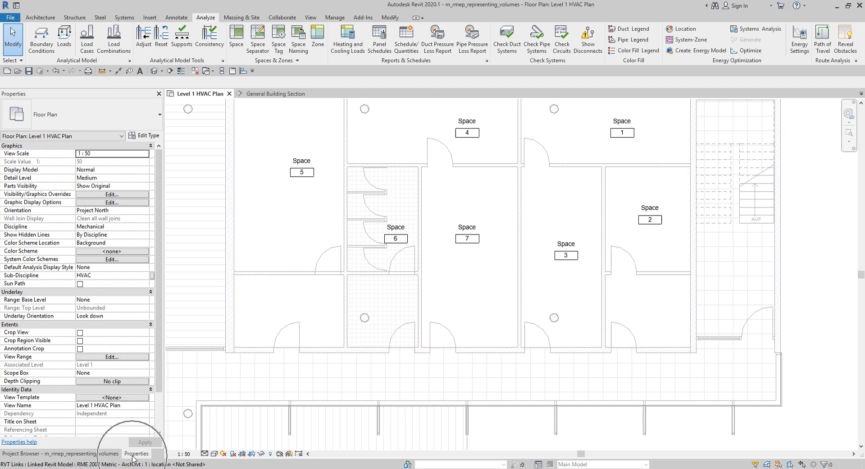
{"action": "left_click", "coordinate": [494, 266]}
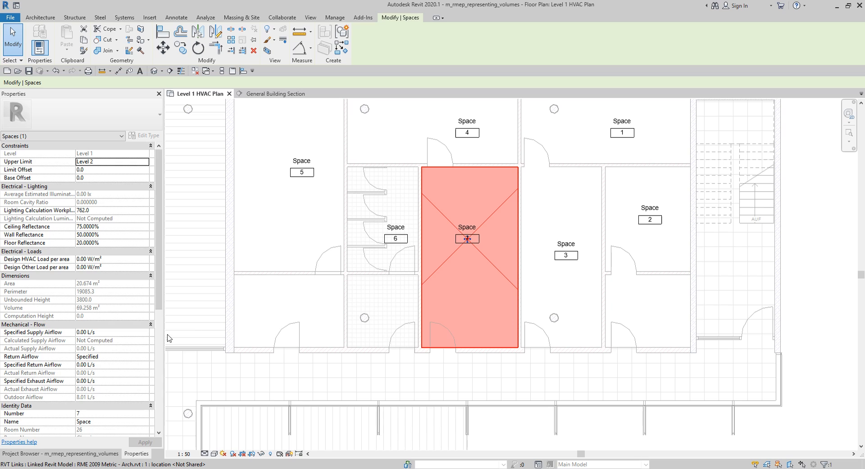
{"action": "left_click_drag", "start_coordinate": [156, 292], "coordinate": [156, 369]}
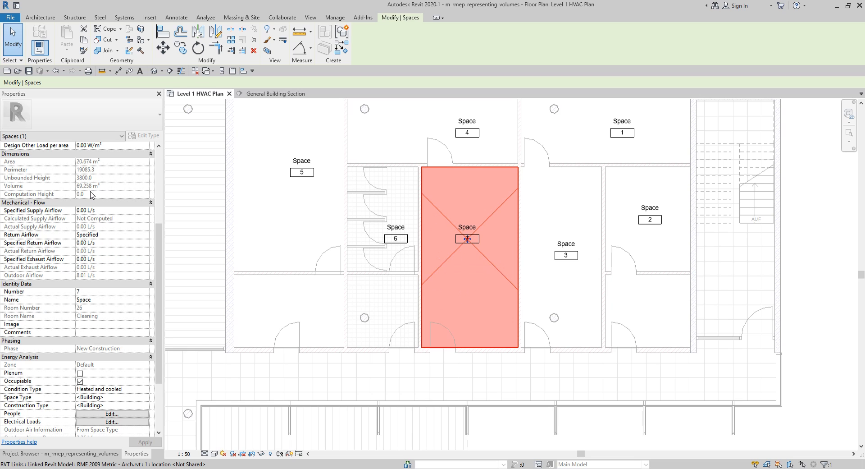
{"action": "left_click_drag", "start_coordinate": [158, 243], "coordinate": [156, 169]}
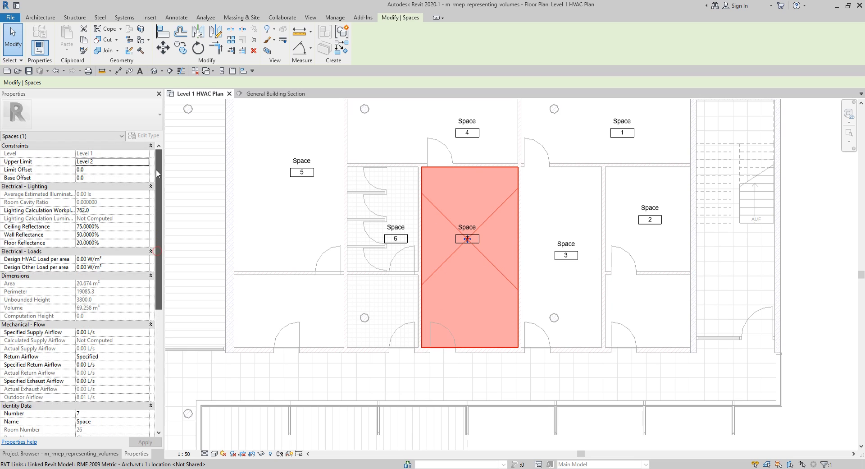
{"action": "left_click", "coordinate": [820, 215]}
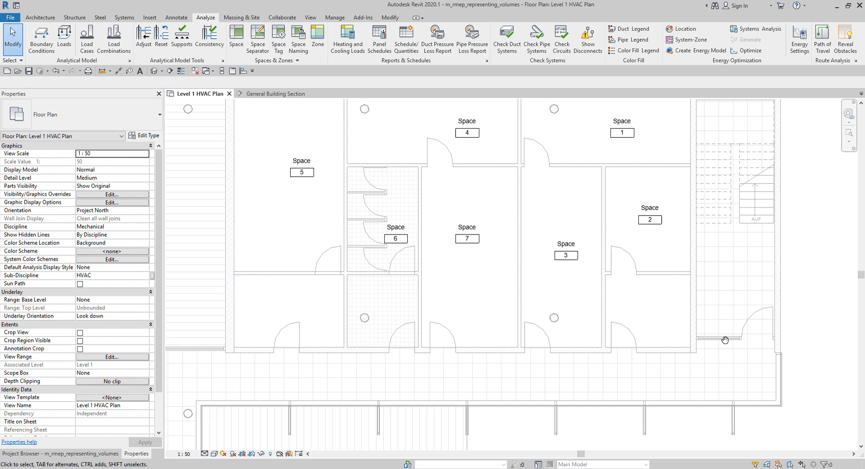
Step: Open the Space Schedule
{"action": "left_click", "coordinate": [113, 454]}
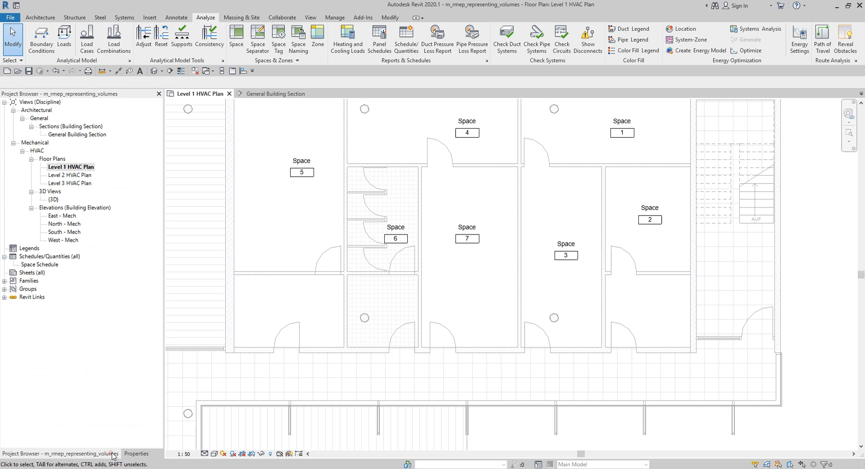
{"action": "left_click", "coordinate": [50, 265]}
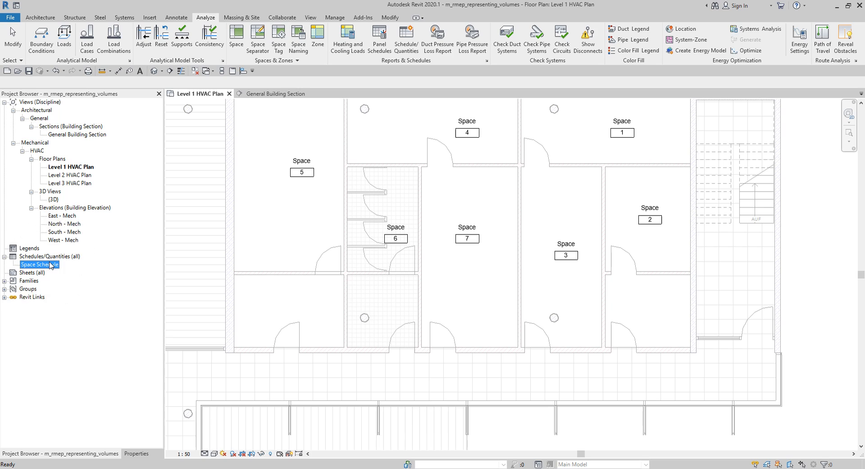
{"action": "double_click", "coordinate": [51, 265]}
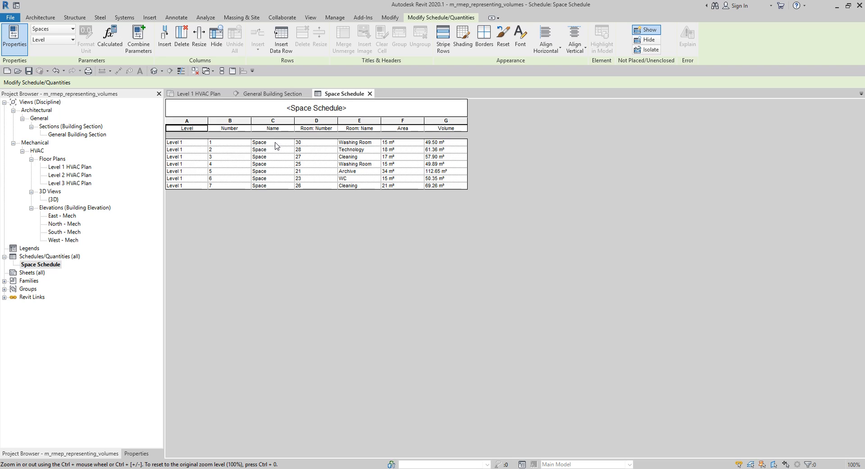
Step: Compare the space names with the linked room names in the schedule, and check the available add-ins
{"action": "left_click", "coordinate": [364, 129]}
{"action": "left_click", "coordinate": [268, 143]}
{"action": "left_click", "coordinate": [357, 130]}
{"action": "left_click", "coordinate": [359, 149]}
{"action": "left_click", "coordinate": [359, 158]}
{"action": "left_click", "coordinate": [276, 141]}
{"action": "left_click", "coordinate": [359, 149]}
{"action": "left_click", "coordinate": [270, 145]}
{"action": "left_click", "coordinate": [270, 145]}
{"action": "left_click", "coordinate": [363, 17]}
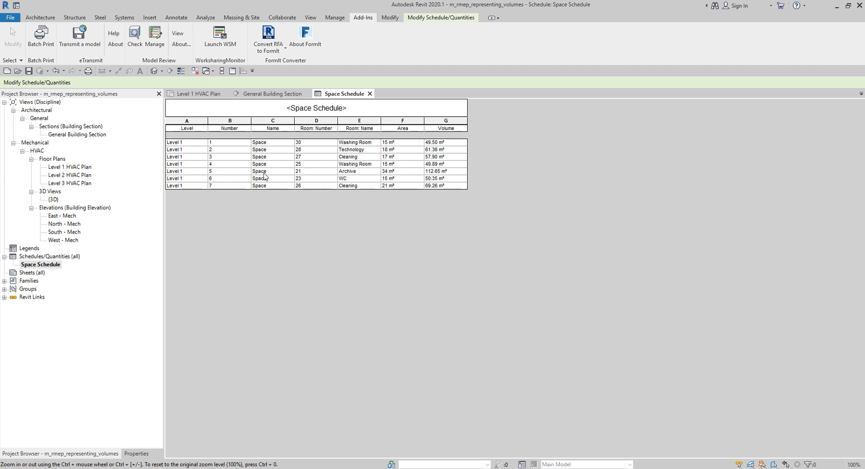
Step: Name spaces 1, 2 and 3 in the schedule Washing Room, Technology and Cleaning
{"action": "left_click", "coordinate": [275, 144]}
{"action": "type", "text": "Washing Room"}
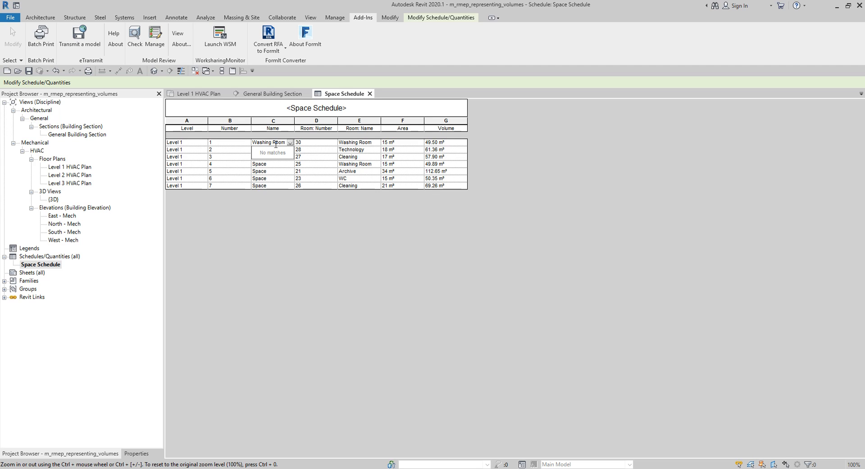
{"action": "left_click", "coordinate": [276, 149]}
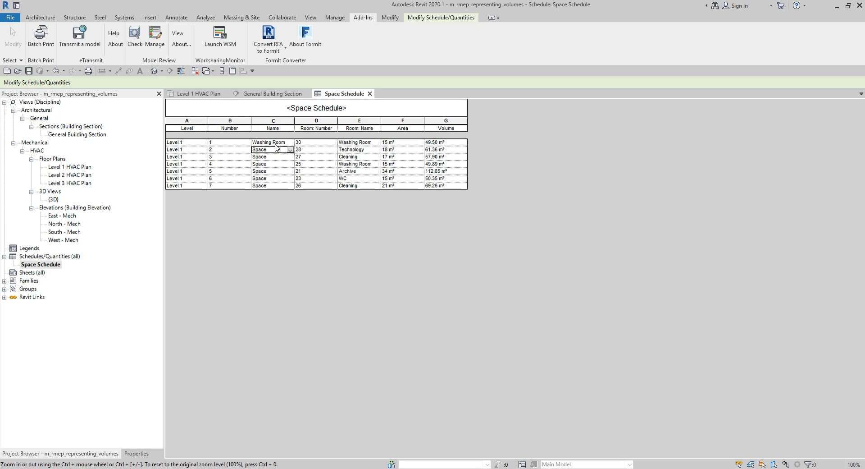
{"action": "type", "text": "Technology"}
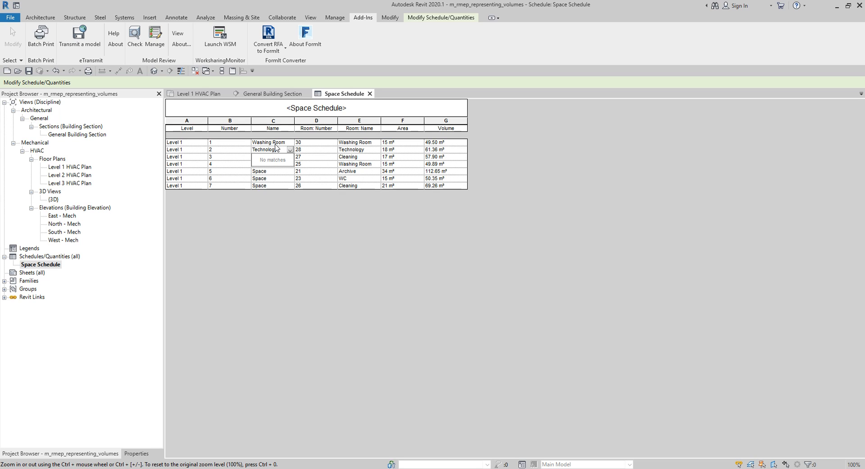
{"action": "key", "text": "Return"}
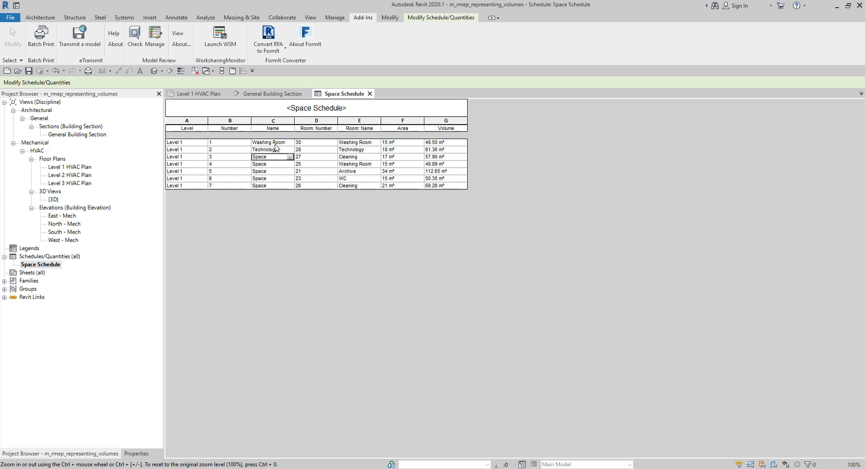
{"action": "type", "text": "Cleaning"}
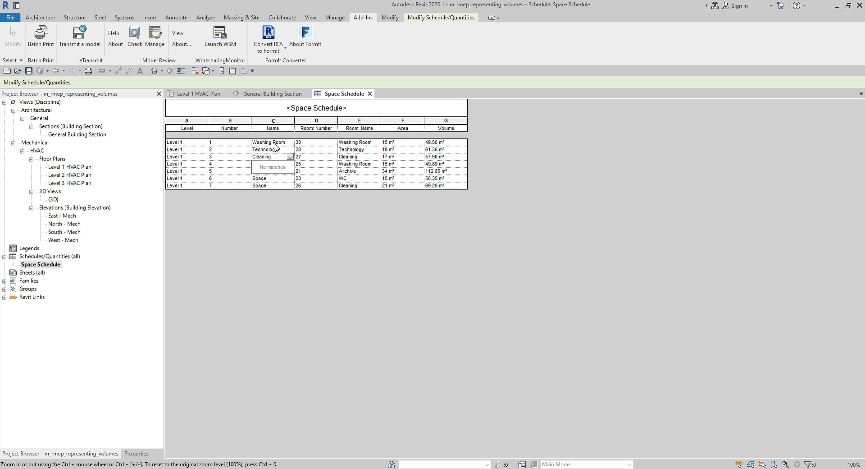
{"action": "key", "text": "Return"}
Step: Name space 4 in the schedule Washing Room, reusing the existing matching name
{"action": "type", "text": "Wahis"}
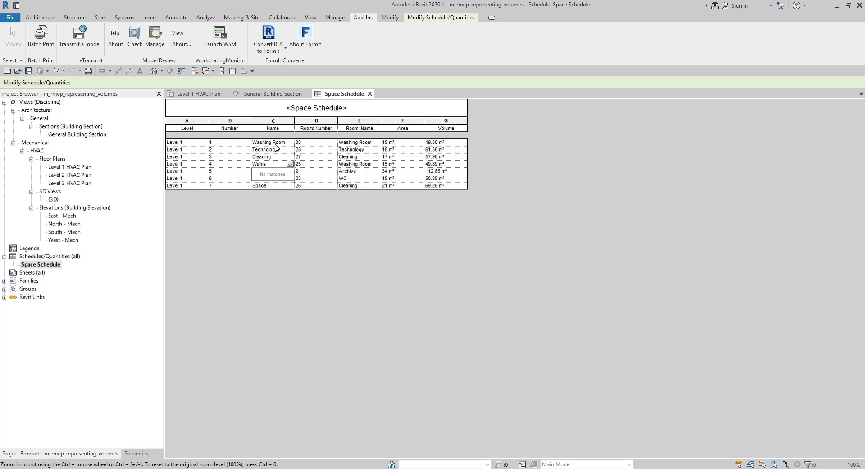
{"action": "key", "text": "BackSpace"}
{"action": "key", "text": "BackSpace"}
{"action": "key", "text": "BackSpace"}
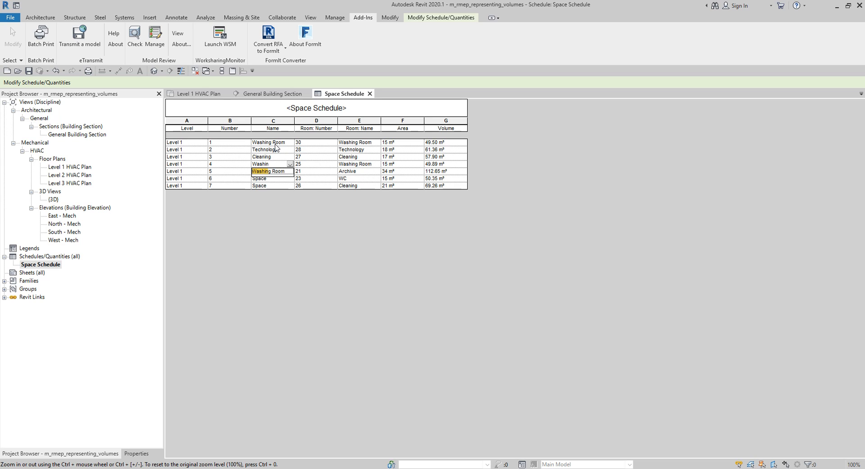
{"action": "type", "text": "shin"}
{"action": "key", "text": "Down"}
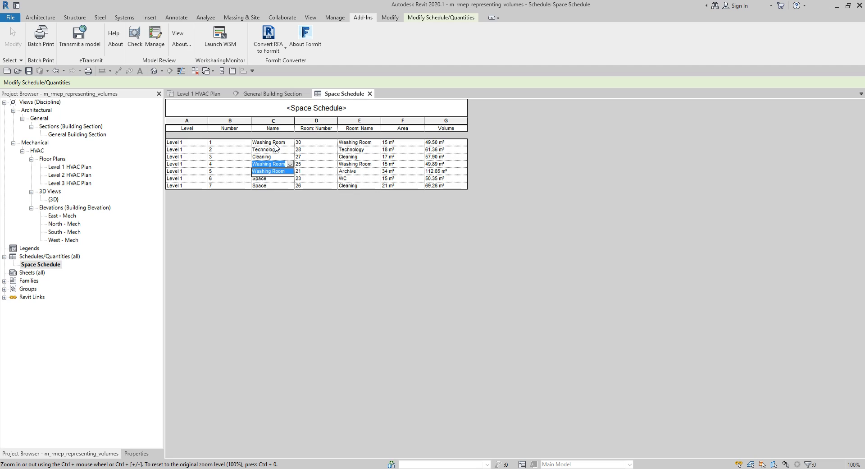
{"action": "key", "text": "Return"}
{"action": "key", "text": "Down"}
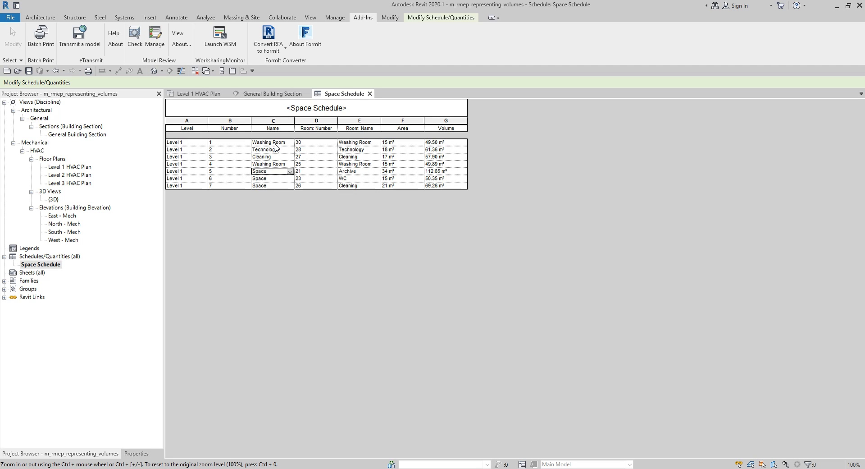
Step: Name spaces 5, 6 and 7 in the schedule Archive, WC and Cleaning, and close the file window that pops up
{"action": "type", "text": "Archive"}
{"action": "key", "text": "Return"}
{"action": "key", "text": "Down"}
{"action": "type", "text": "Wc"}
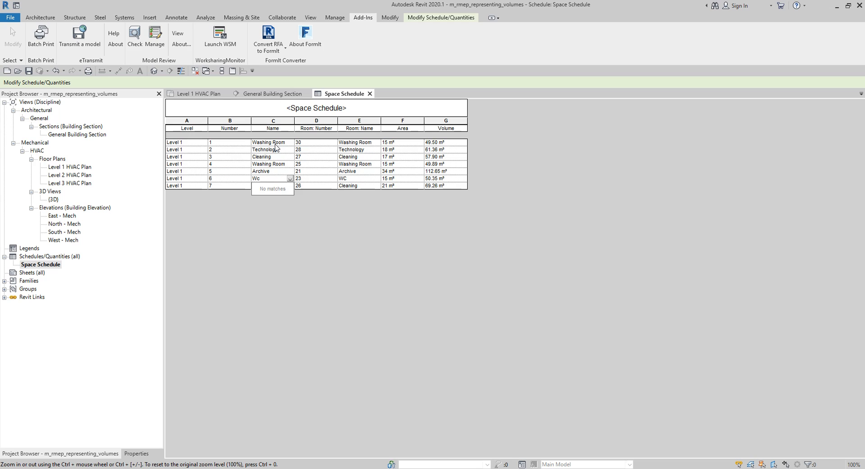
{"action": "key", "text": "Return"}
{"action": "key", "text": "Down"}
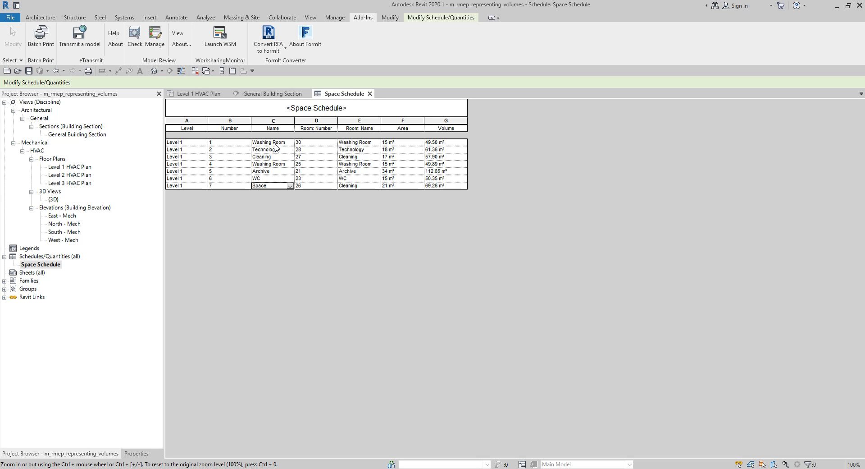
{"action": "type", "text": "Cleaning"}
{"action": "key", "text": "Return"}
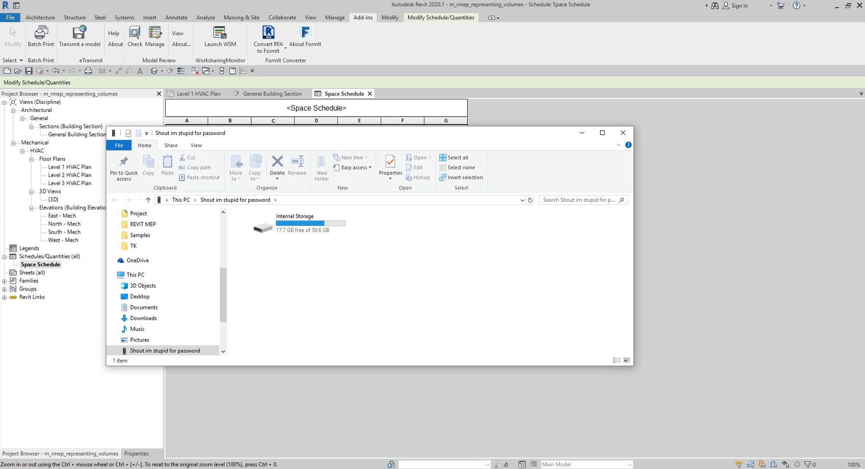
{"action": "left_click", "coordinate": [623, 133]}
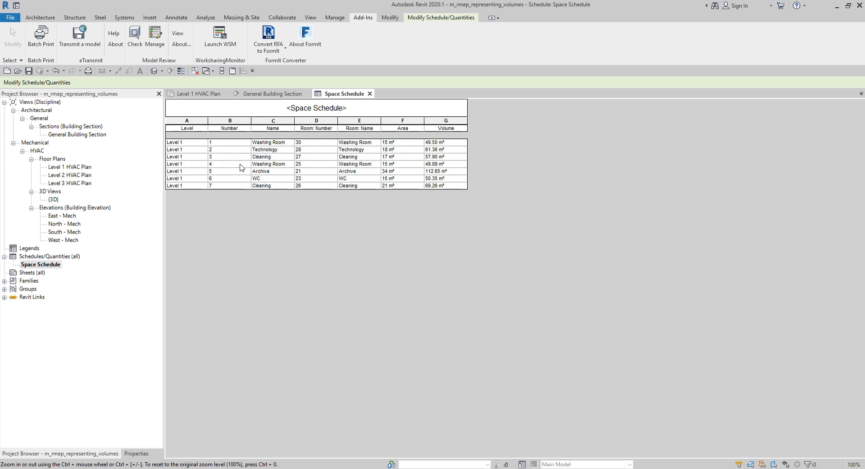
Step: Open the Level 1 HVAC Plan and check the space names on the tags
{"action": "double_click", "coordinate": [73, 167]}
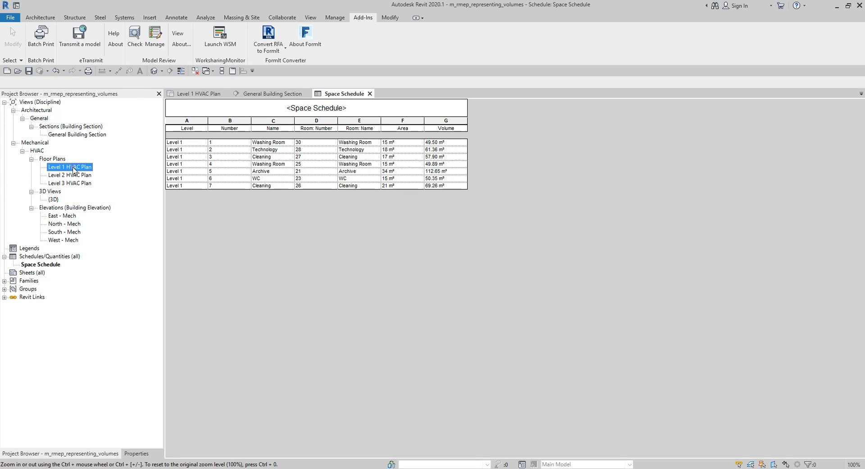
{"action": "left_click", "coordinate": [468, 210]}
{"action": "scroll", "coordinate": [469, 210], "scroll_direction": "down", "scroll_amount": 3}
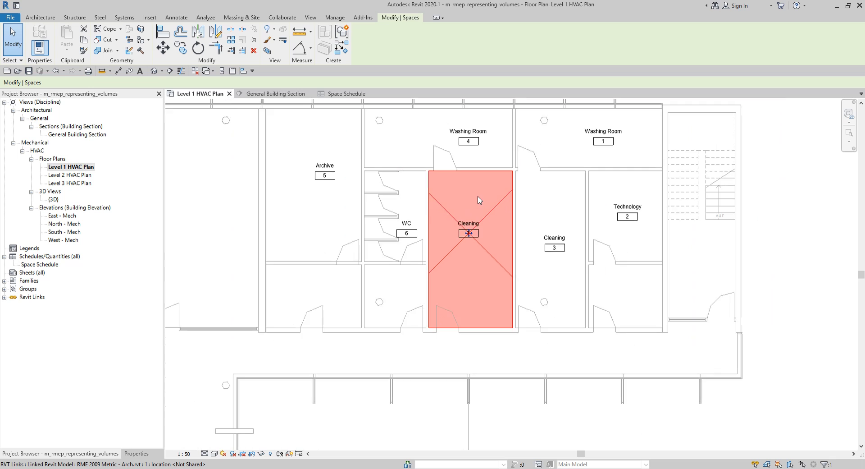
{"action": "left_click", "coordinate": [520, 121]}
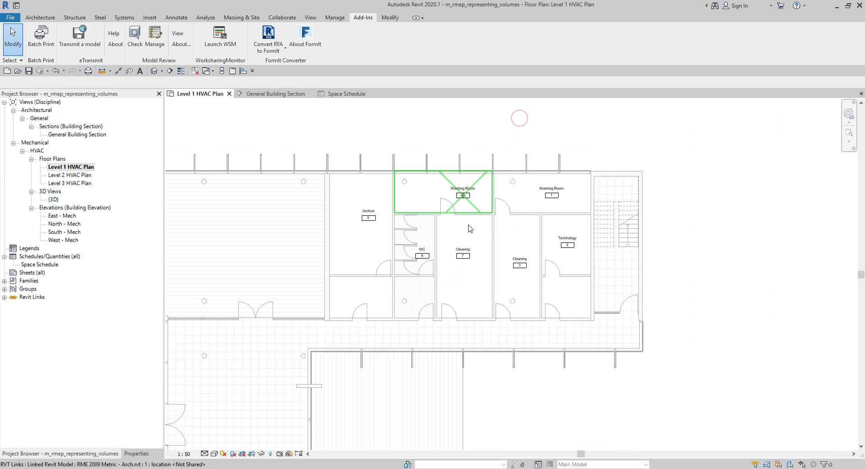
{"action": "scroll", "coordinate": [468, 212], "scroll_direction": "up", "scroll_amount": 4}
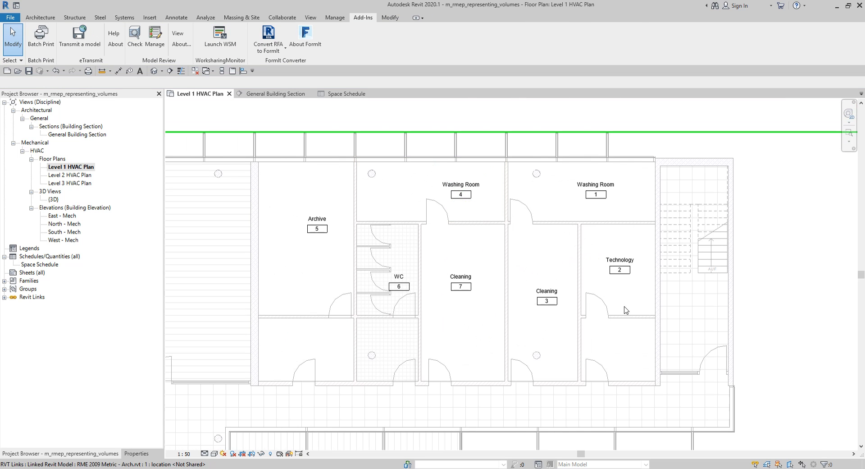
{"action": "scroll", "coordinate": [605, 271], "scroll_direction": "down", "scroll_amount": 1}
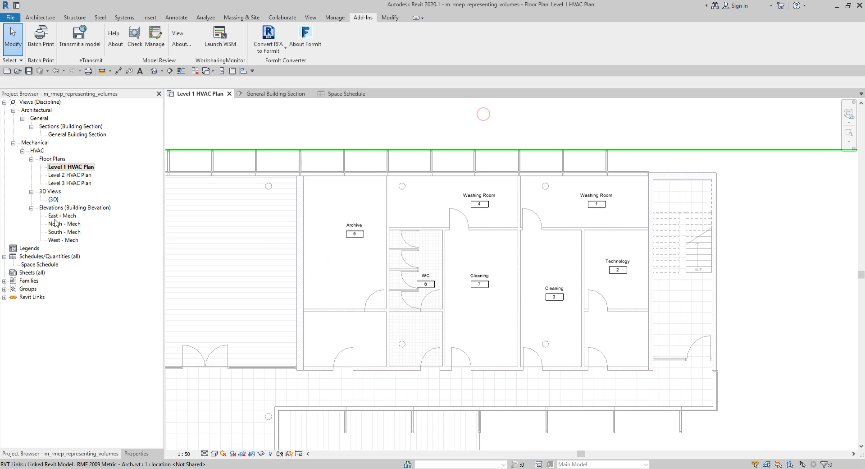
Step: Open the General Building Section and place a color fill legend beside it, with space type Spaces and color scheme Schema 1
{"action": "double_click", "coordinate": [68, 135]}
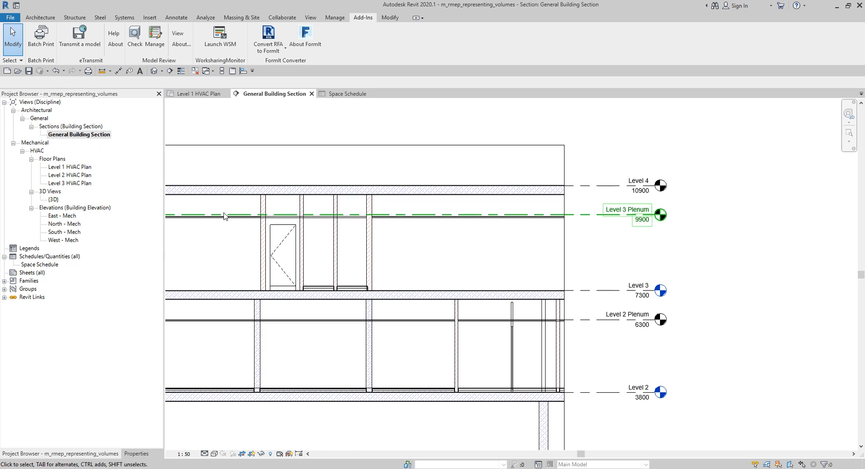
{"action": "scroll", "coordinate": [222, 218], "scroll_direction": "down", "scroll_amount": 4}
{"action": "middle_click_drag", "start_coordinate": [368, 236], "coordinate": [359, 276]}
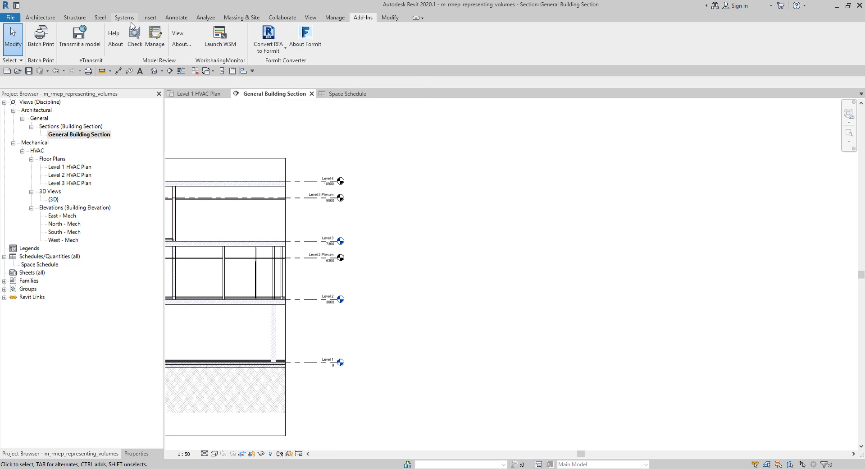
{"action": "left_click", "coordinate": [177, 18]}
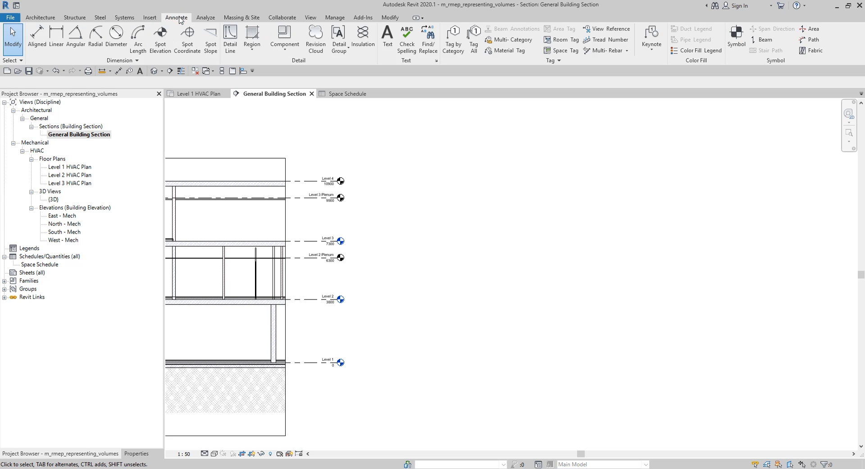
{"action": "left_click", "coordinate": [699, 51]}
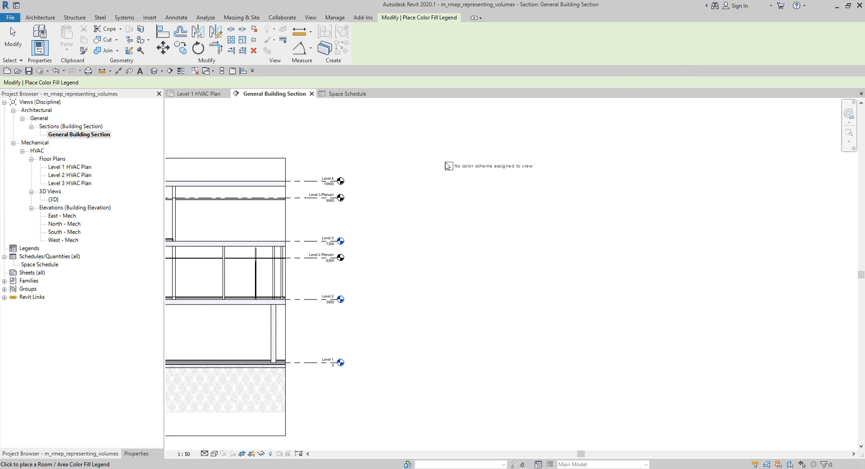
{"action": "left_click", "coordinate": [405, 182]}
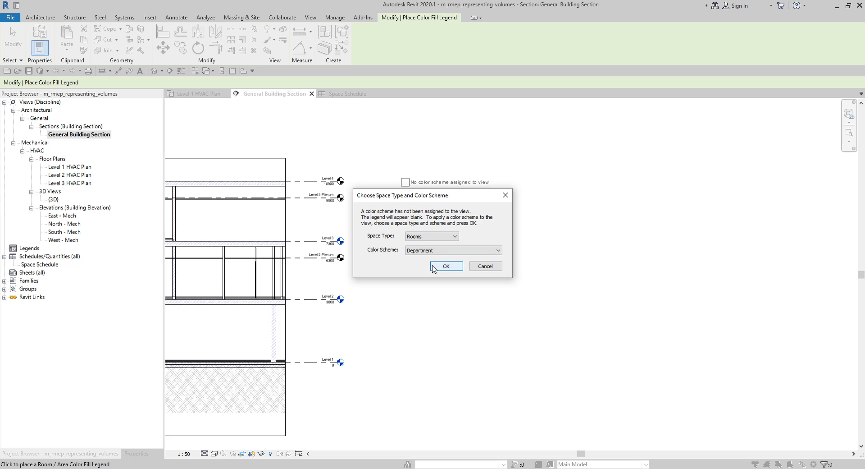
{"action": "left_click", "coordinate": [430, 238]}
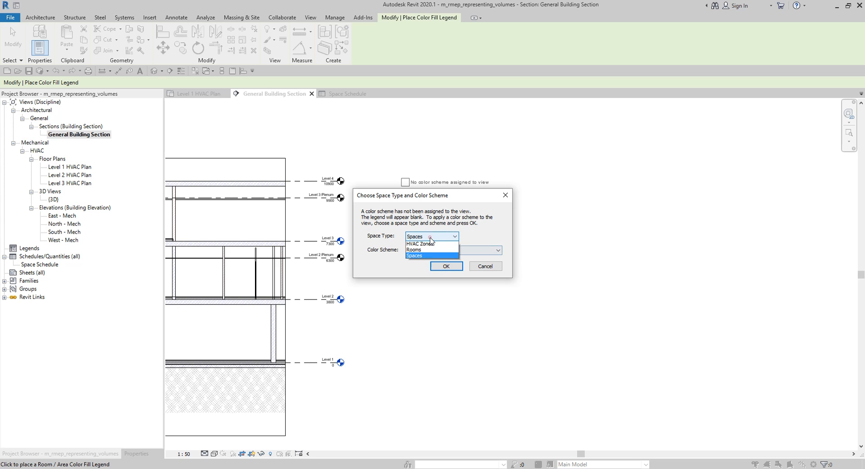
{"action": "left_click", "coordinate": [414, 257]}
{"action": "left_click", "coordinate": [419, 251]}
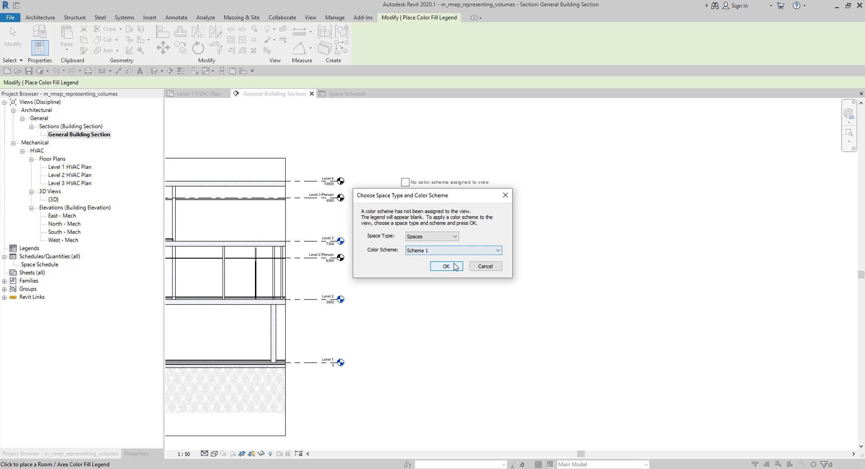
{"action": "left_click", "coordinate": [445, 266]}
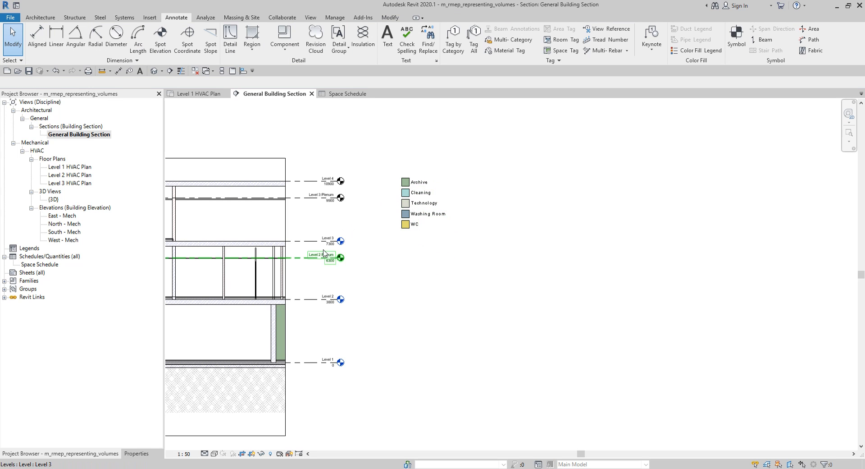
Step: Shift the section's crop region along the building to show the Level 1 spaces from Archive to Technology
{"action": "middle_click_drag", "start_coordinate": [339, 257], "coordinate": [489, 259]}
{"action": "scroll", "coordinate": [584, 209], "scroll_direction": "up", "scroll_amount": 2}
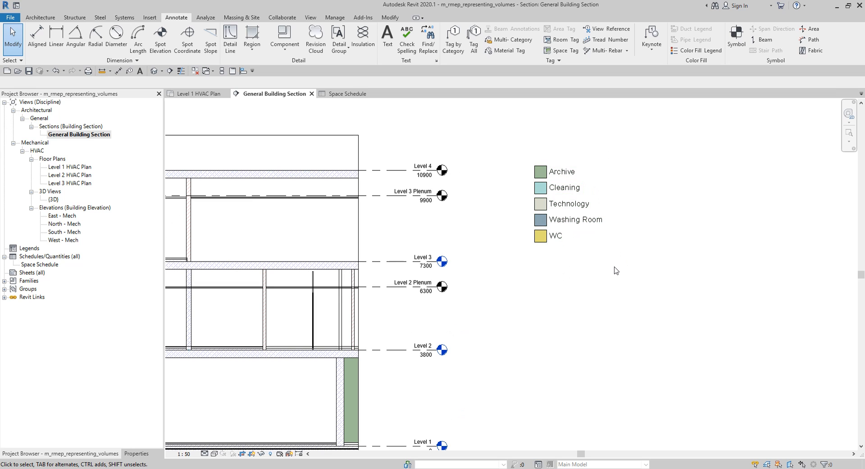
{"action": "scroll", "coordinate": [599, 287], "scroll_direction": "down", "scroll_amount": 5}
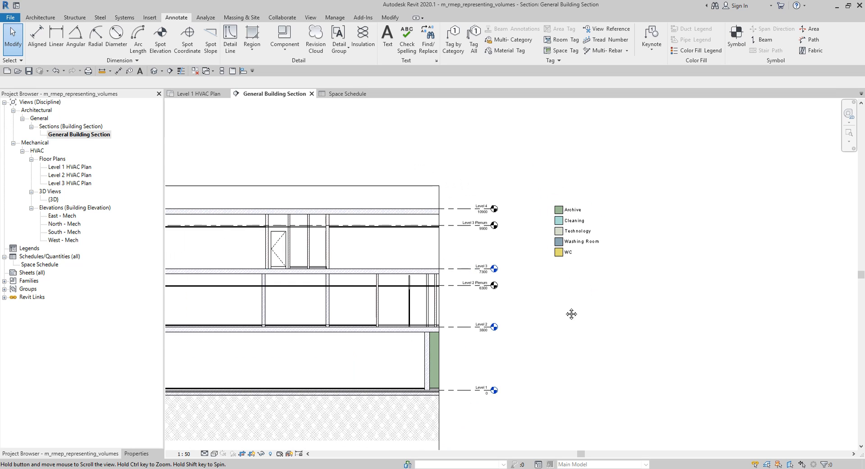
{"action": "middle_click_drag", "start_coordinate": [633, 288], "coordinate": [530, 242]}
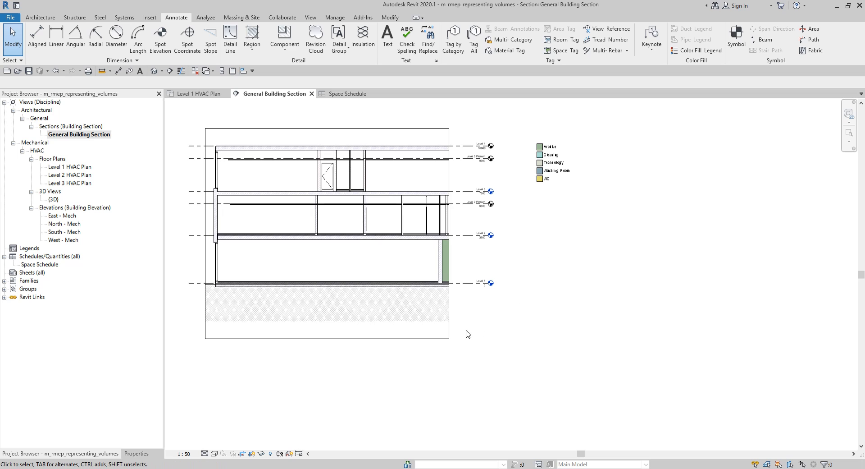
{"action": "left_click", "coordinate": [452, 338]}
{"action": "left_click", "coordinate": [483, 338]}
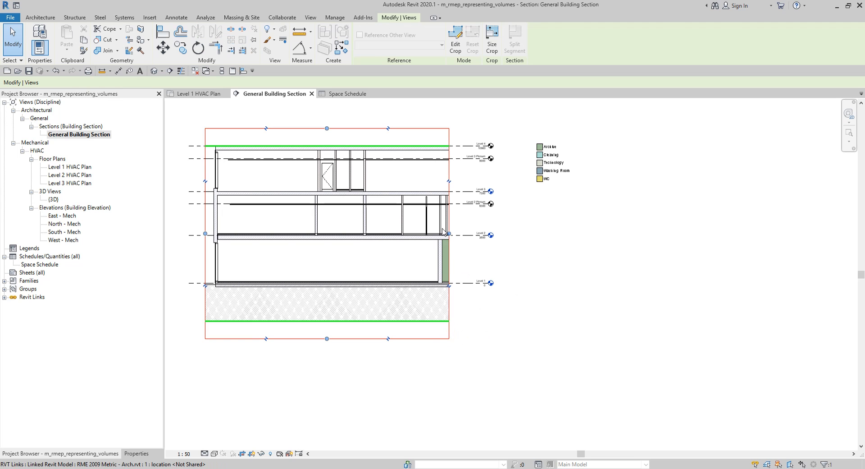
{"action": "left_click_drag", "start_coordinate": [496, 244], "coordinate": [503, 234]}
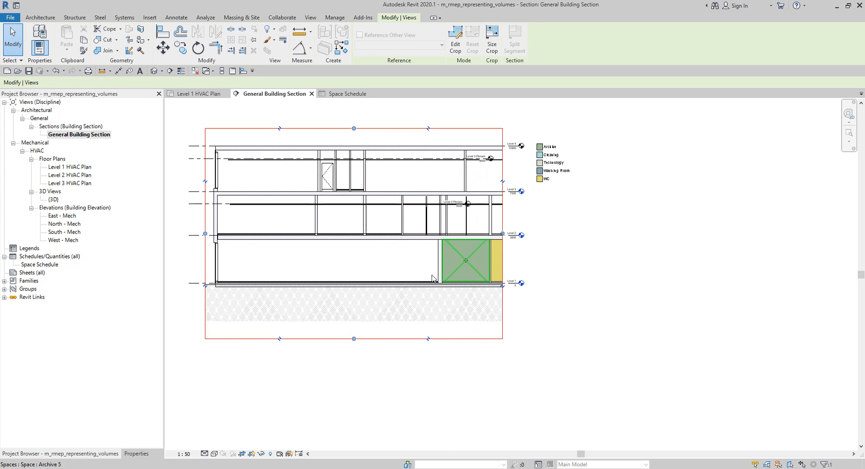
{"action": "left_click_drag", "start_coordinate": [206, 232], "coordinate": [374, 235]}
{"action": "middle_click_drag", "start_coordinate": [430, 293], "coordinate": [274, 280]}
{"action": "left_click_drag", "start_coordinate": [348, 220], "coordinate": [472, 225]}
{"action": "middle_click_drag", "start_coordinate": [511, 300], "coordinate": [367, 324]}
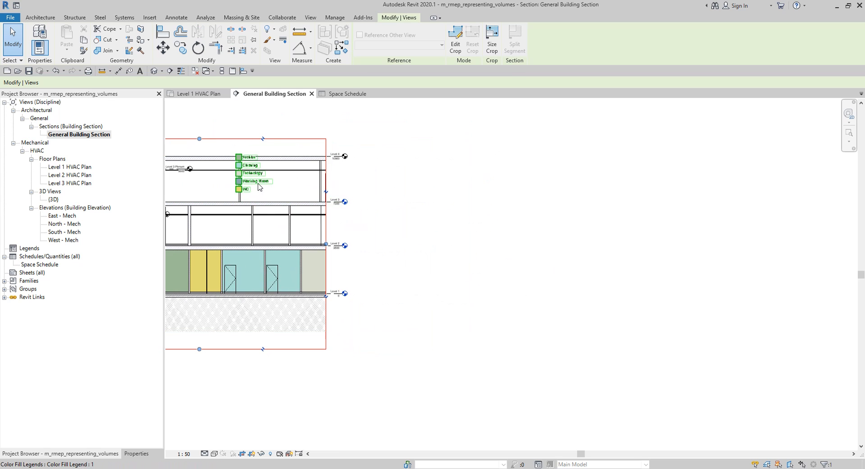
Step: Move the color fill legend clear of the section, and fit the crop region from the Archive wall to just past the stairwell
{"action": "left_click_drag", "start_coordinate": [257, 183], "coordinate": [510, 186]}
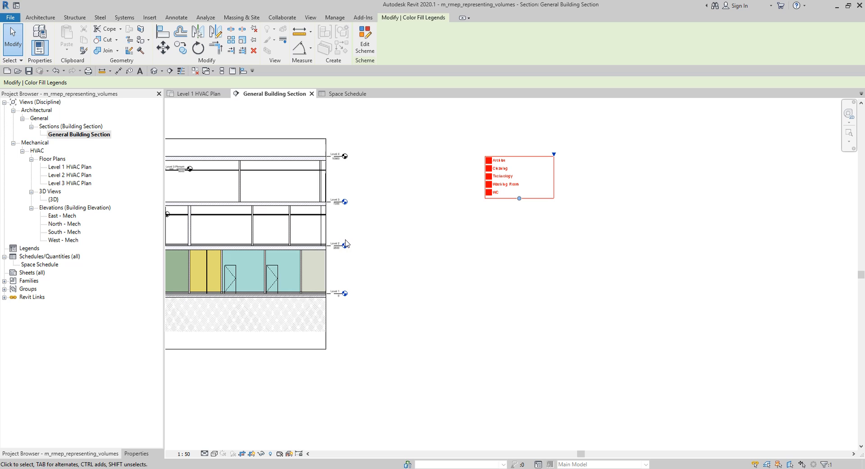
{"action": "left_click", "coordinate": [327, 277]}
{"action": "left_click_drag", "start_coordinate": [326, 244], "coordinate": [382, 245]}
{"action": "middle_click_drag", "start_coordinate": [308, 317], "coordinate": [540, 320]}
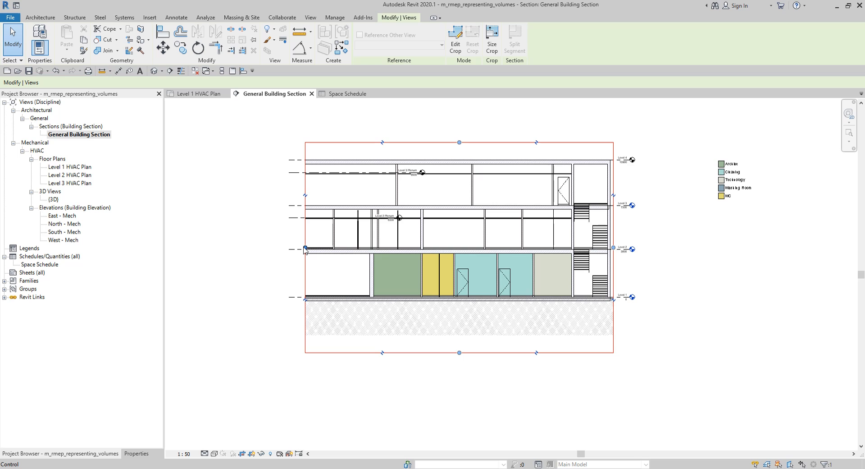
{"action": "left_click_drag", "start_coordinate": [305, 248], "coordinate": [369, 248]}
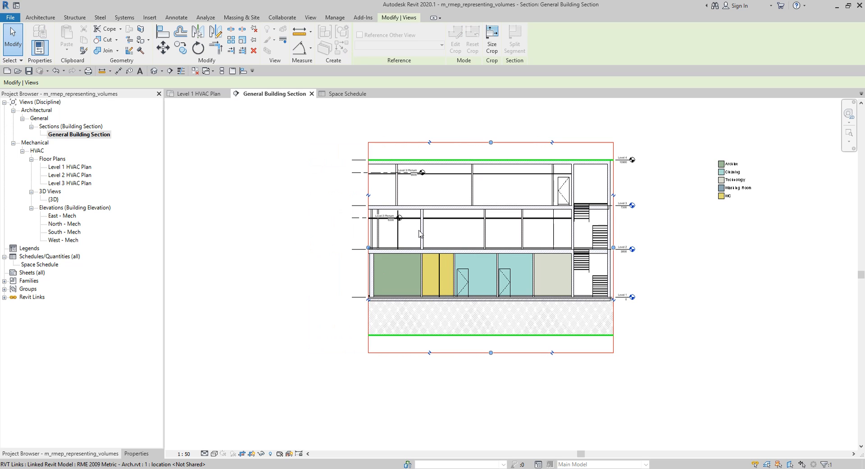
Step: Extend the Level 3 Plenum and Level 2 Plenum lines across the section so their heads align with the other level heads
{"action": "scroll", "coordinate": [411, 199], "scroll_direction": "up", "scroll_amount": 3}
{"action": "left_click", "coordinate": [382, 158]}
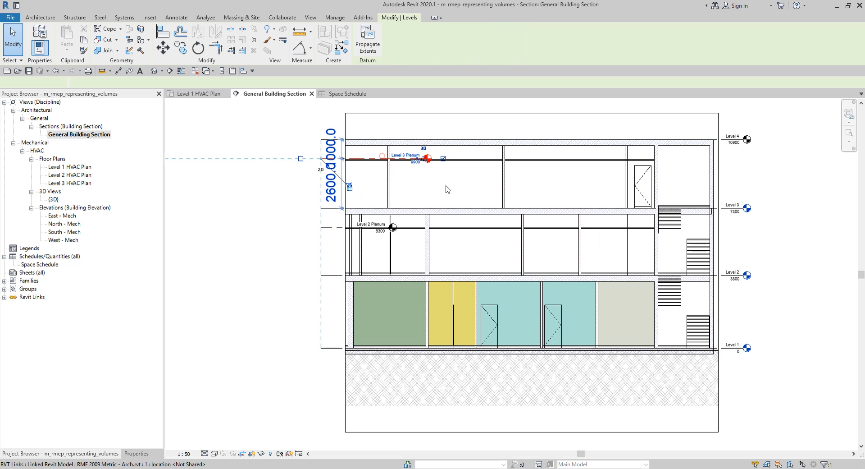
{"action": "middle_click_drag", "start_coordinate": [447, 189], "coordinate": [338, 197]}
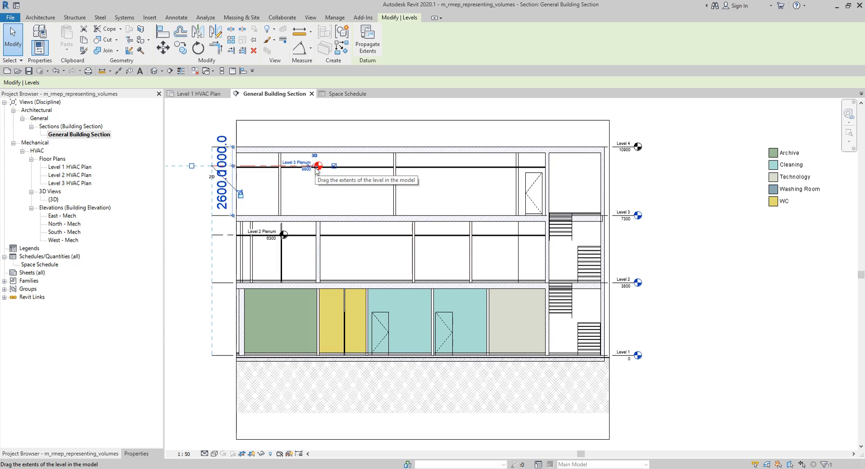
{"action": "mouse_move", "coordinate": [316, 167]}
{"action": "left_mouse_down"}
{"action": "mouse_move", "coordinate": [622, 166]}
{"action": "mouse_move", "coordinate": [635, 175]}
{"action": "mouse_move", "coordinate": [638, 166]}
{"action": "left_mouse_up"}
{"action": "left_click", "coordinate": [704, 211]}
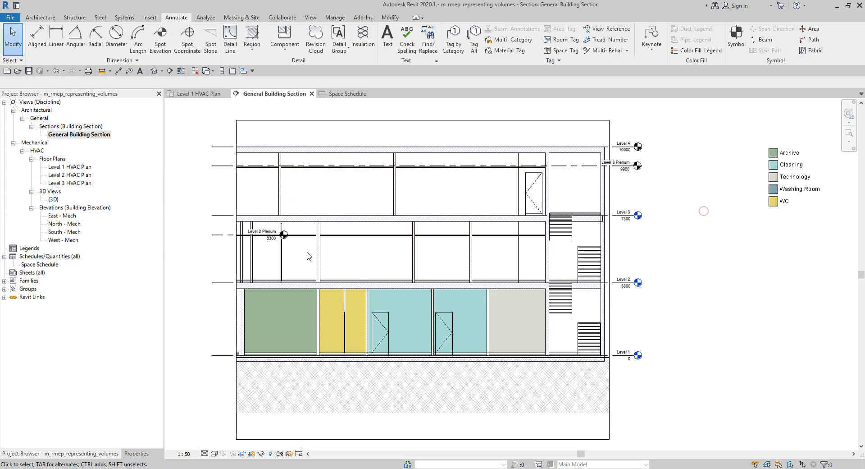
{"action": "left_click", "coordinate": [229, 235]}
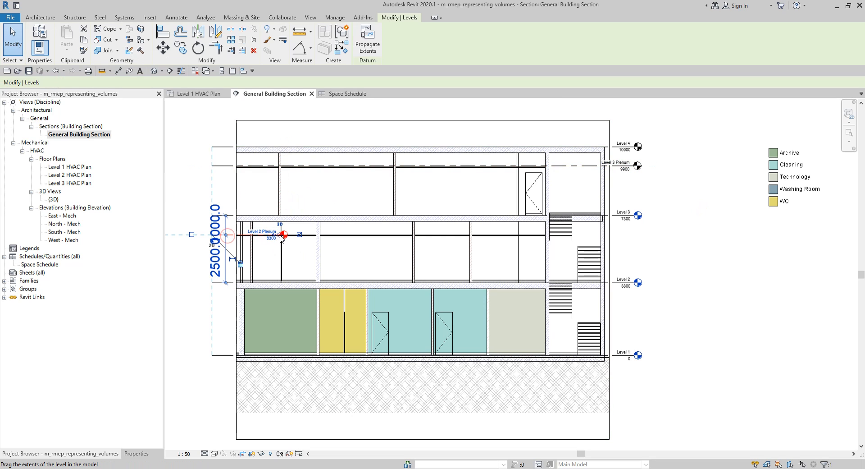
{"action": "left_click_drag", "start_coordinate": [284, 234], "coordinate": [636, 266]}
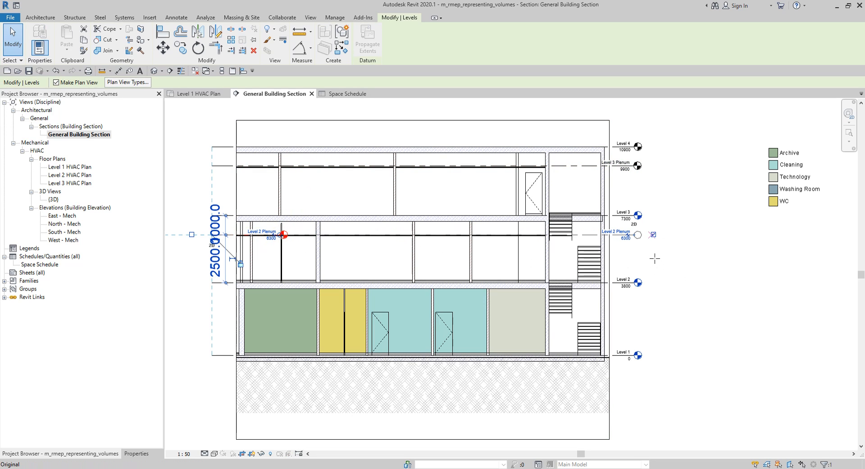
{"action": "key", "text": "Escape"}
Step: Move the aligned level heads, including Level 3 and Level 2 Plenum, farther out from the section's crop boundary
{"action": "scroll", "coordinate": [522, 252], "scroll_direction": "up", "scroll_amount": 3}
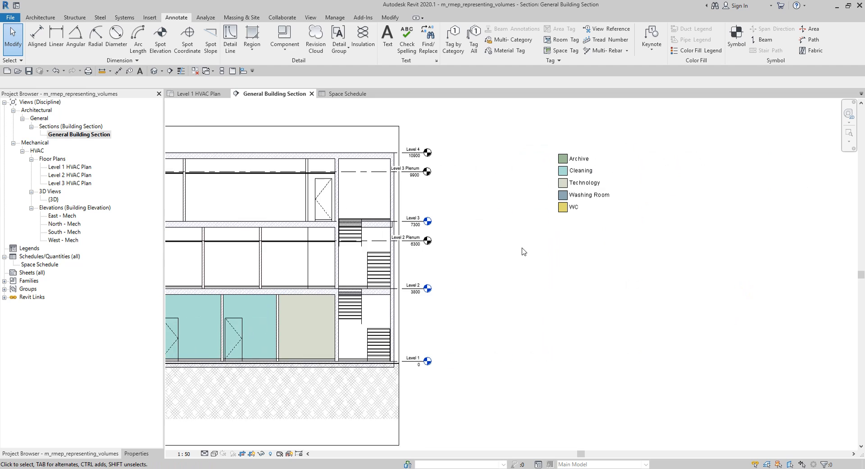
{"action": "left_click", "coordinate": [368, 232]}
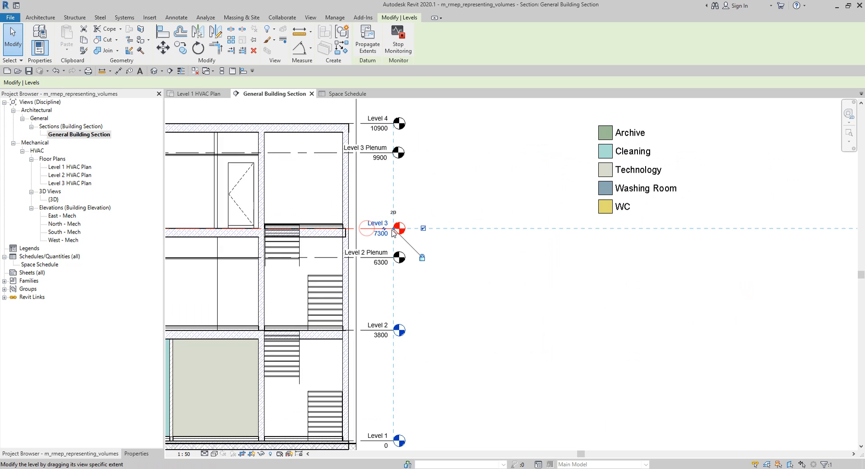
{"action": "left_click_drag", "start_coordinate": [395, 232], "coordinate": [437, 229]}
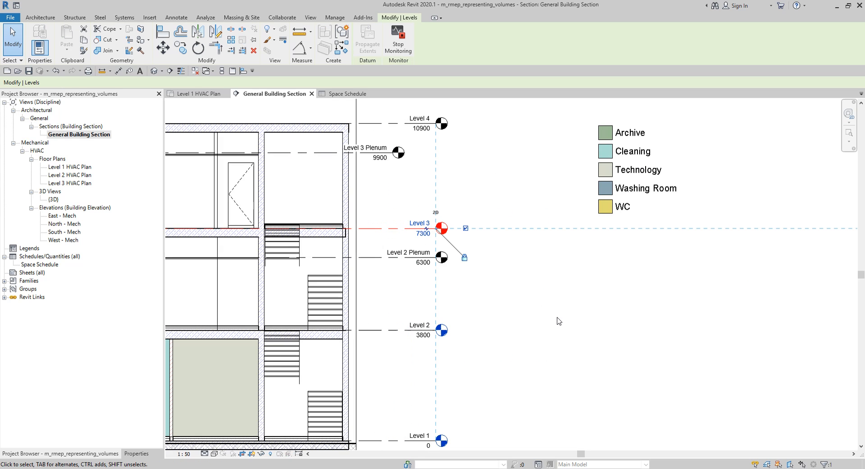
{"action": "key", "text": "Escape"}
Step: Extend the Level 3 Plenum line so its head aligns with the relocated level heads
{"action": "scroll", "coordinate": [508, 312], "scroll_direction": "down", "scroll_amount": 1}
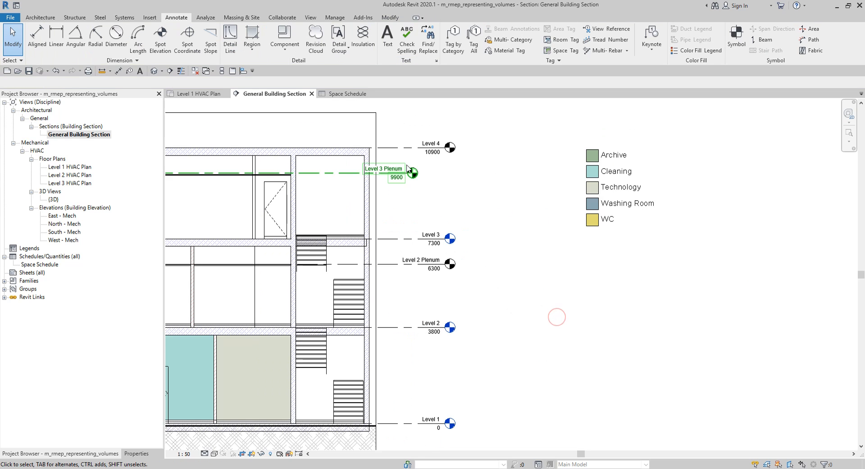
{"action": "left_click", "coordinate": [339, 176]}
{"action": "left_click_drag", "start_coordinate": [411, 172], "coordinate": [450, 173]}
{"action": "left_click", "coordinate": [538, 215]}
{"action": "scroll", "coordinate": [512, 248], "scroll_direction": "down", "scroll_amount": 1}
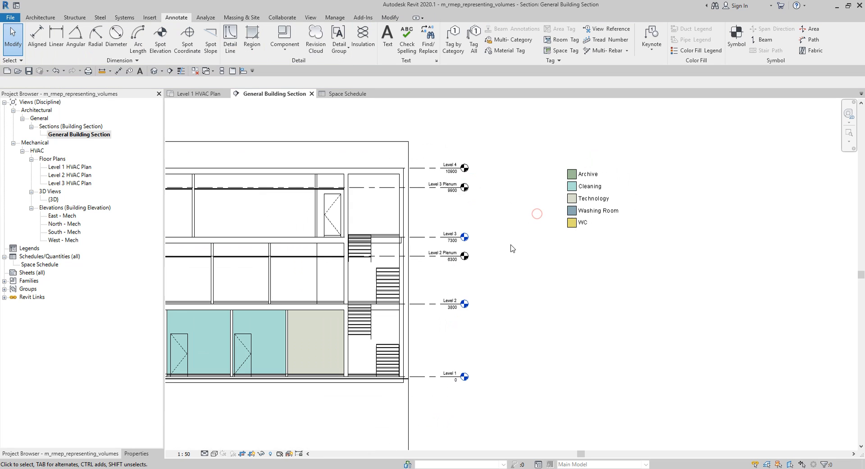
{"action": "middle_click_drag", "start_coordinate": [555, 313], "coordinate": [640, 239]}
{"action": "middle_click_drag", "start_coordinate": [367, 325], "coordinate": [498, 337]}
{"action": "scroll", "coordinate": [403, 281], "scroll_direction": "down", "scroll_amount": 1}
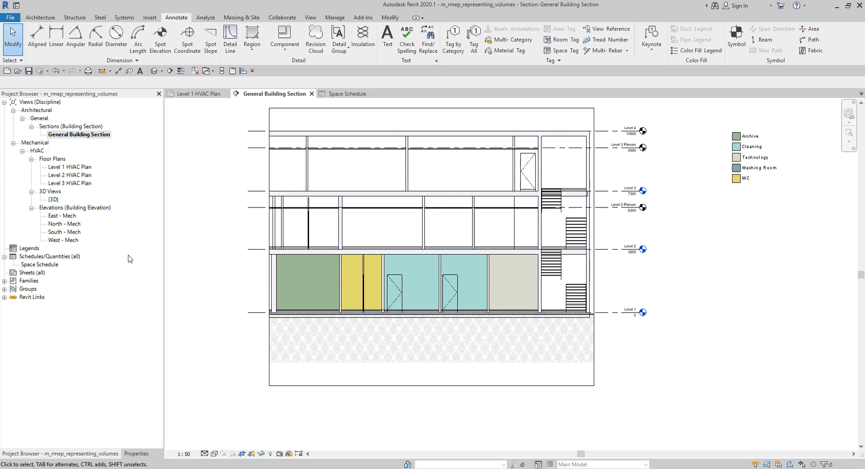
Step: Examine how the Level 2, Level 2 Plenum and Level 3 lines divide the second storey beside the stairwell
{"action": "double_click", "coordinate": [78, 175]}
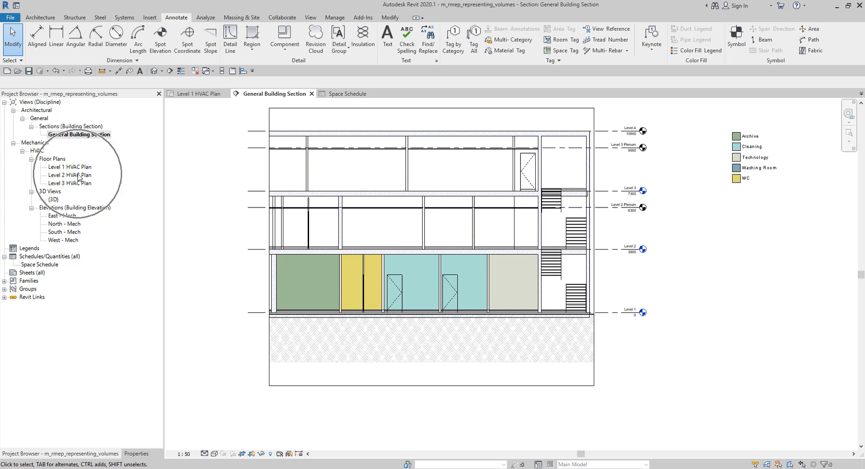
{"action": "left_click", "coordinate": [628, 214]}
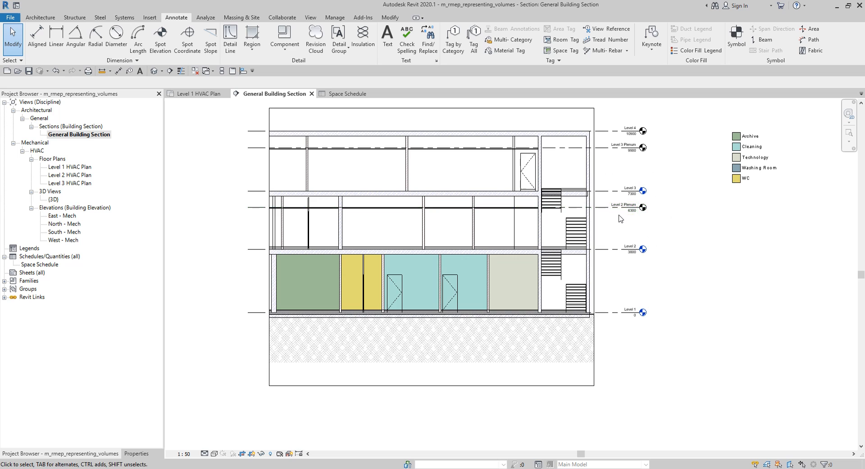
{"action": "scroll", "coordinate": [624, 216], "scroll_direction": "up", "scroll_amount": 4}
{"action": "left_click", "coordinate": [603, 303]}
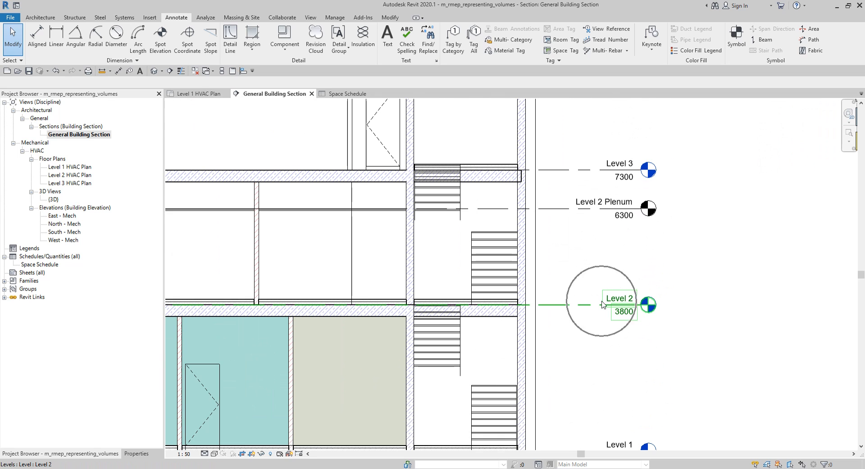
{"action": "left_click", "coordinate": [572, 176]}
{"action": "middle_click_drag", "start_coordinate": [579, 267], "coordinate": [657, 266]}
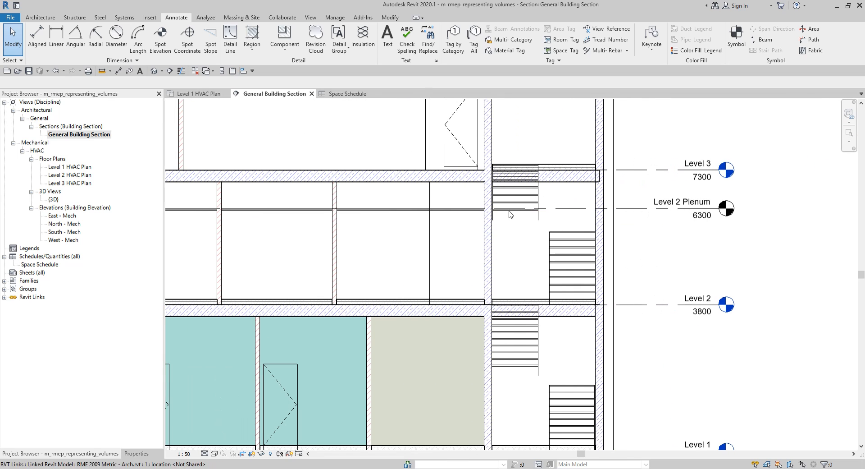
{"action": "left_click", "coordinate": [630, 215]}
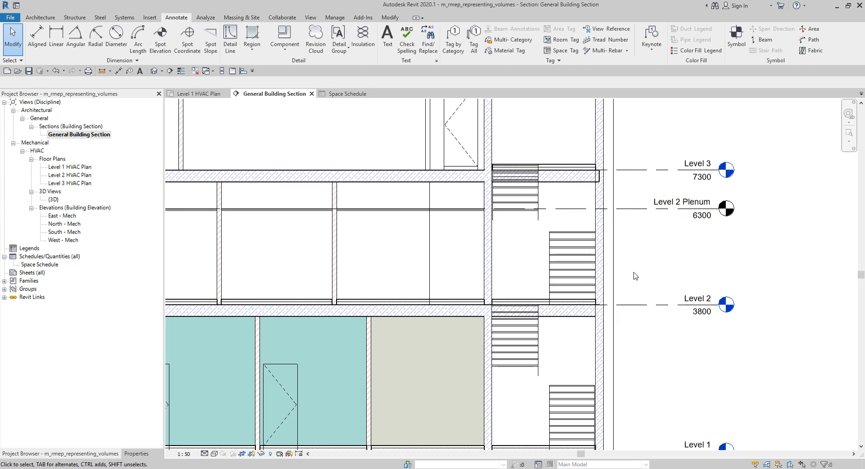
{"action": "left_click", "coordinate": [637, 307]}
{"action": "left_click", "coordinate": [636, 215]}
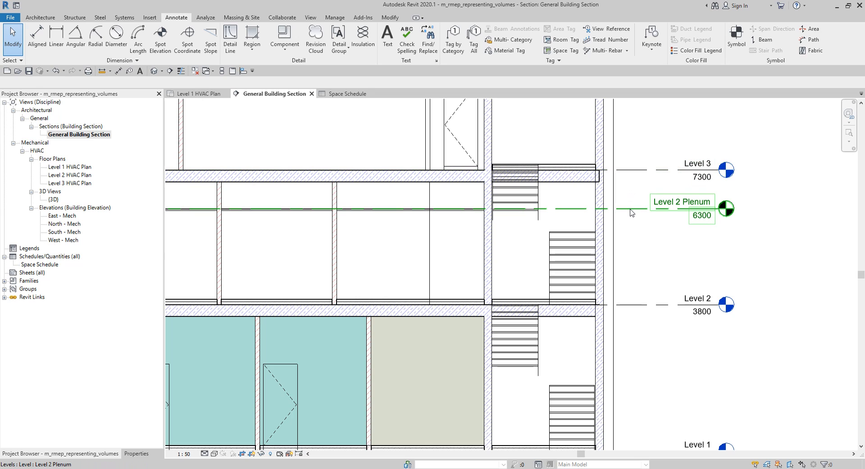
{"action": "left_click", "coordinate": [631, 212]}
{"action": "left_click", "coordinate": [631, 172]}
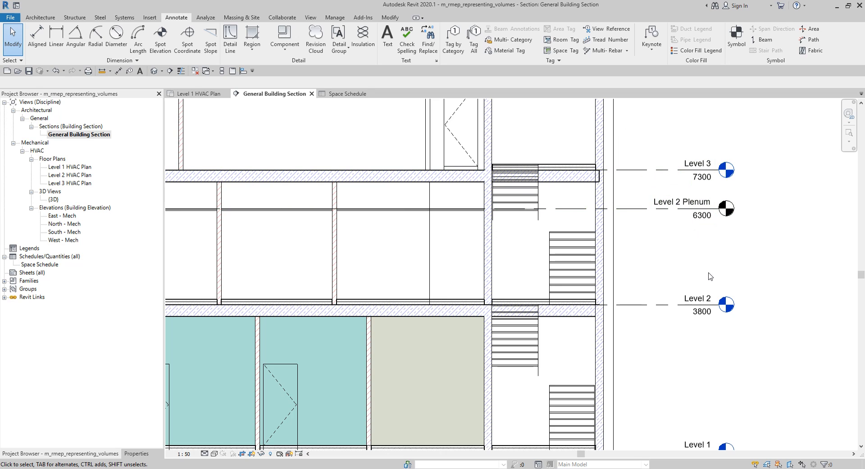
{"action": "scroll", "coordinate": [668, 258], "scroll_direction": "down", "scroll_amount": 2}
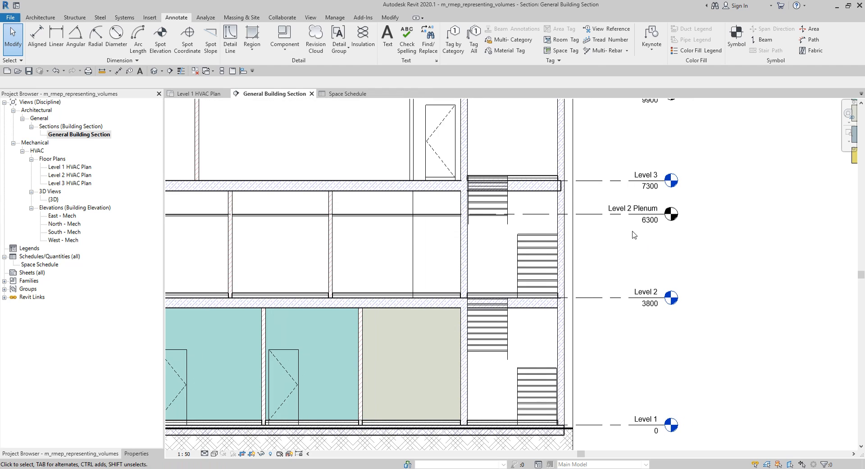
{"action": "left_click", "coordinate": [599, 220]}
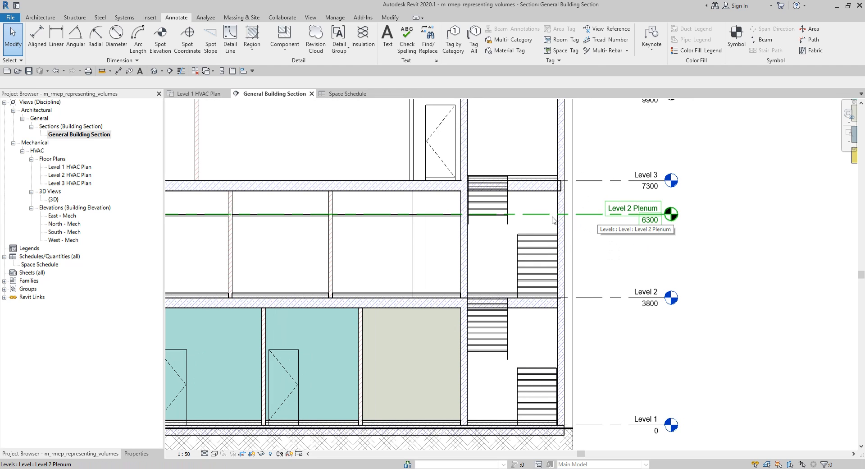
{"action": "left_click", "coordinate": [76, 183]}
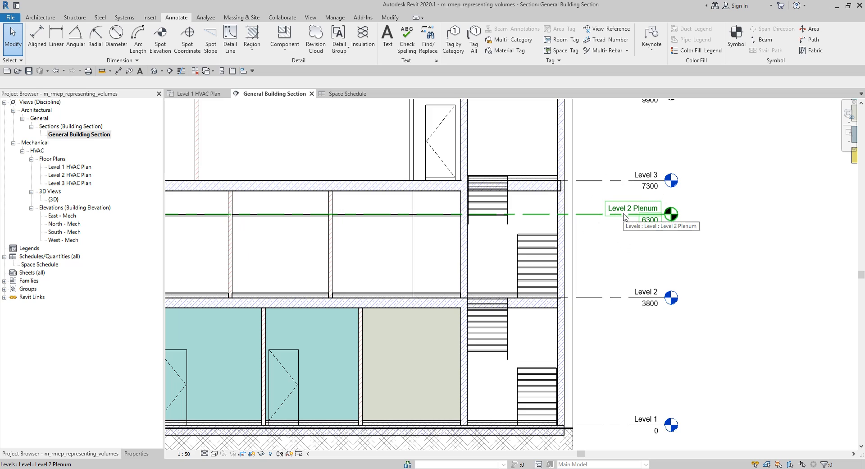
Step: Create a new floor plan view for the Level 2 Plenum level without duplicating existing views
{"action": "left_click", "coordinate": [315, 18]}
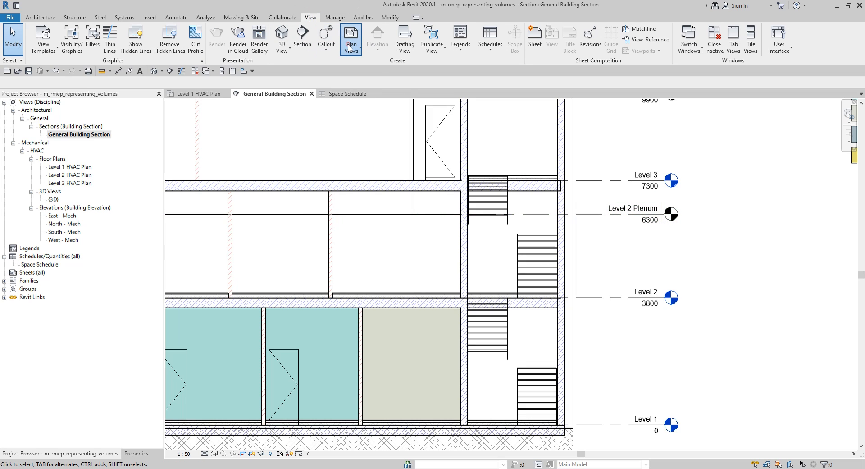
{"action": "left_click", "coordinate": [351, 41]}
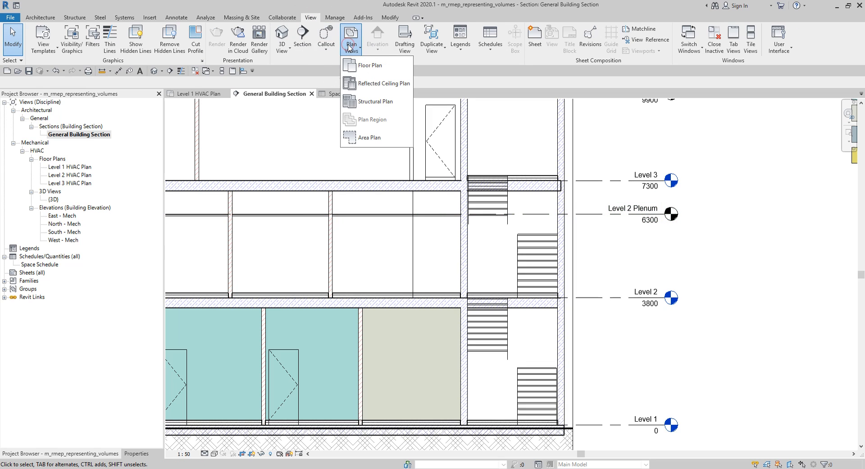
{"action": "left_click", "coordinate": [373, 66]}
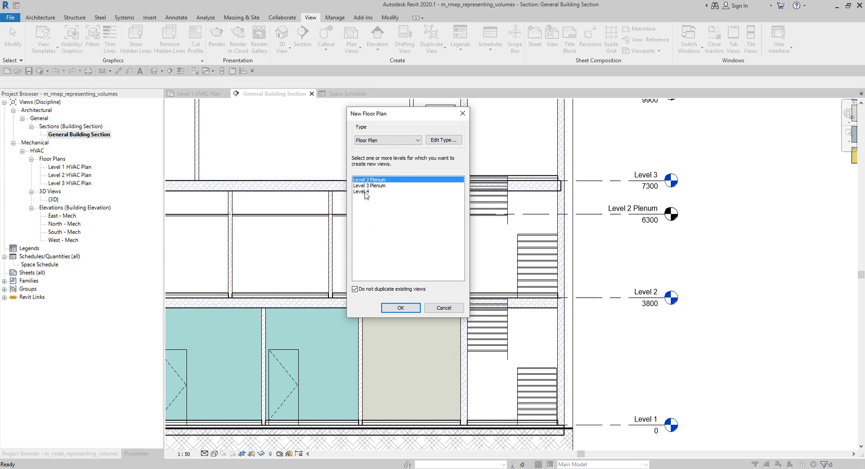
{"action": "left_click", "coordinate": [613, 184]}
{"action": "key", "text": "ctrl"}
{"action": "key", "text": "ctrl"}
{"action": "key", "text": "ctrl"}
{"action": "left_click", "coordinate": [374, 181]}
{"action": "left_click", "coordinate": [401, 308]}
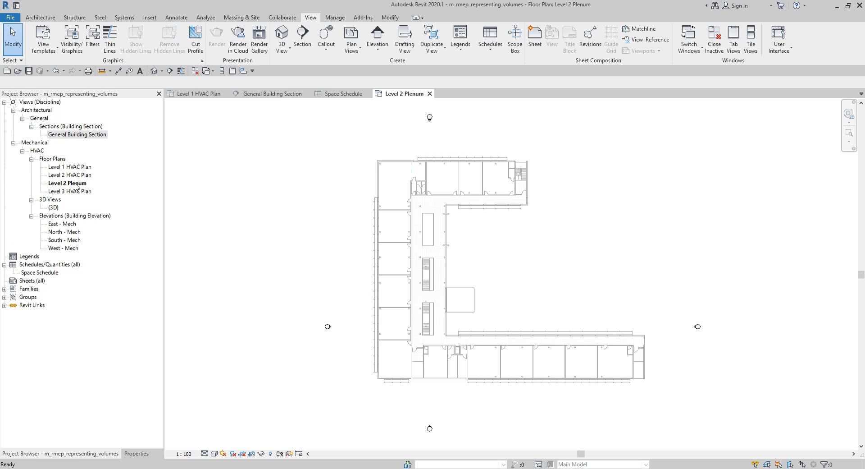
Step: Rename the Level 2 Plenum floor plan view as Level 2 HVAC Plan Plenum
{"action": "right_click", "coordinate": [76, 186]}
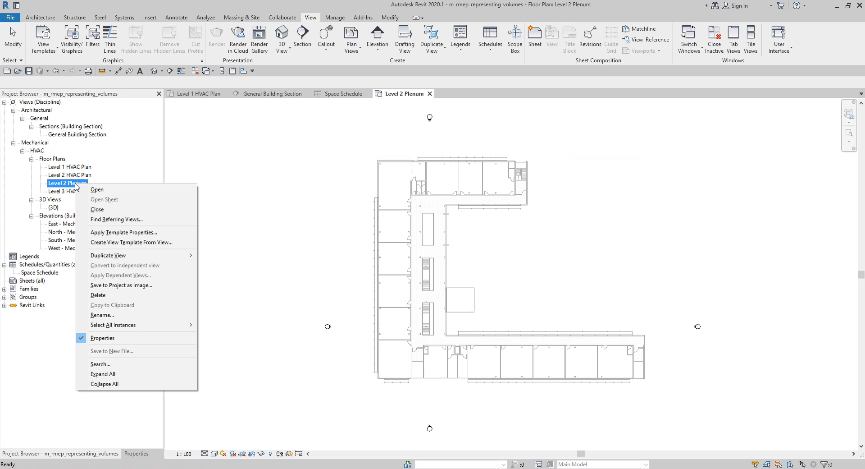
{"action": "left_click", "coordinate": [115, 315]}
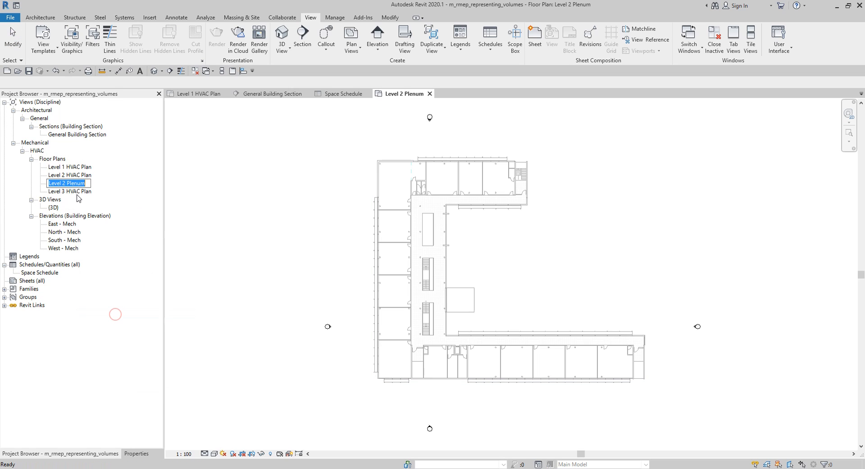
{"action": "left_click", "coordinate": [73, 184]}
{"action": "left_click", "coordinate": [65, 183]}
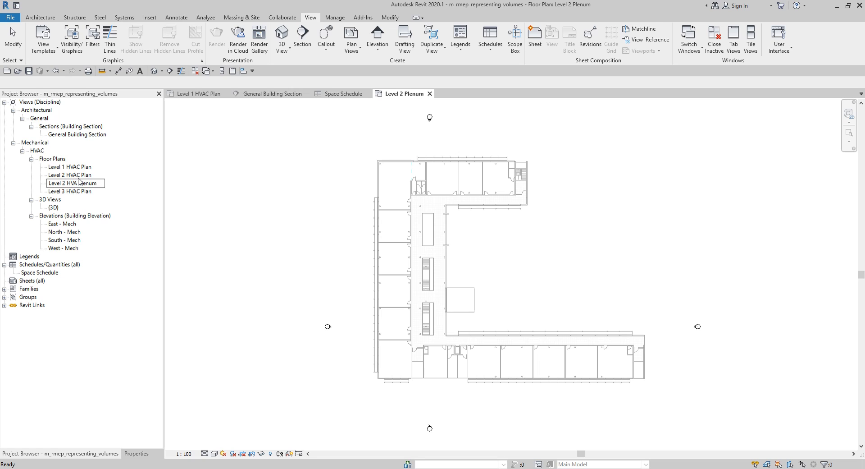
{"action": "type", "text": "HVAC Plan"}
{"action": "type", "text": "C"}
{"action": "key", "text": "Return"}
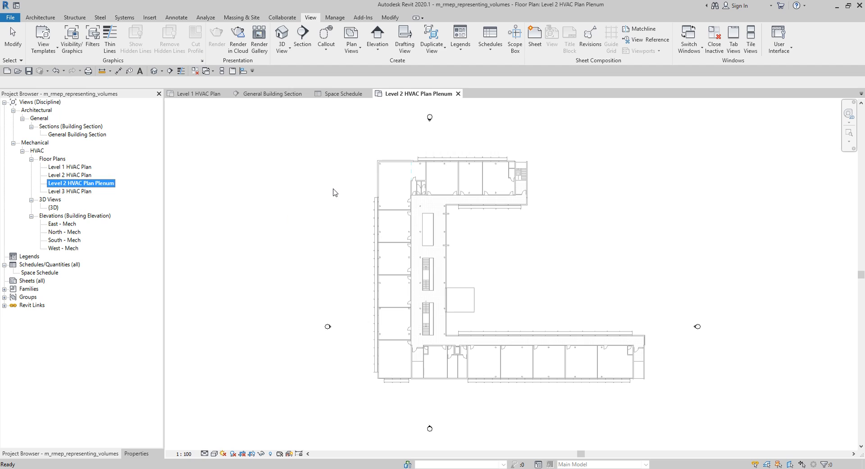
Step: Open the Level 2 HVAC Plan view at the northern wing of the building
{"action": "scroll", "coordinate": [478, 176], "scroll_direction": "up", "scroll_amount": 3}
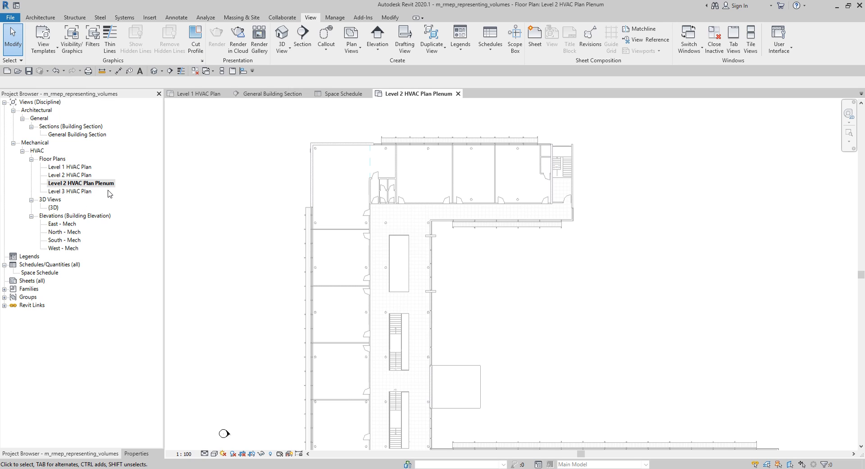
{"action": "double_click", "coordinate": [78, 177]}
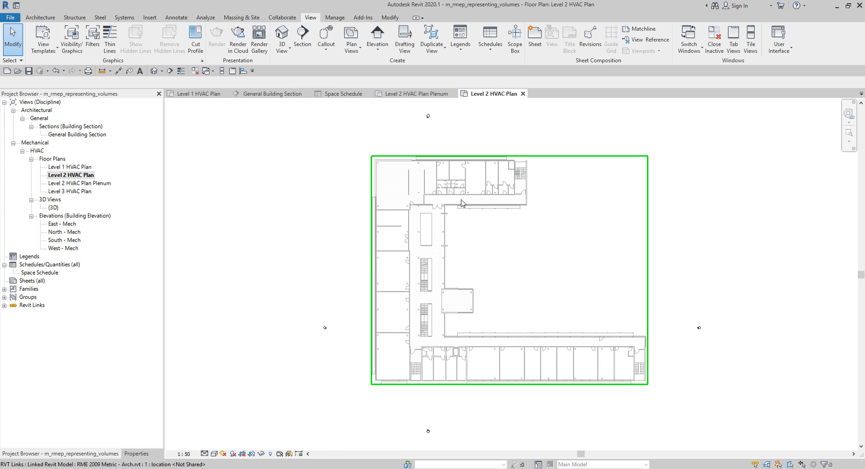
{"action": "scroll", "coordinate": [461, 203], "scroll_direction": "up", "scroll_amount": 5}
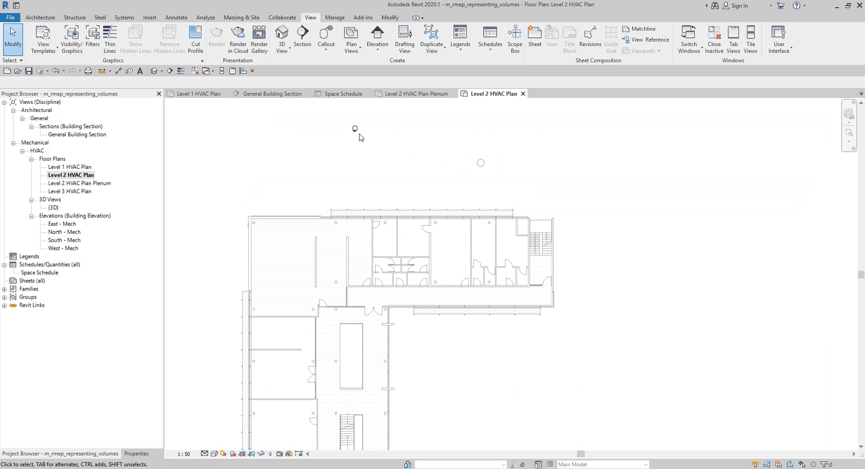
Step: Set up space placement with the upper limit at Level 2 HVAC Plan Plenum and an offset of 0
{"action": "left_click", "coordinate": [206, 18]}
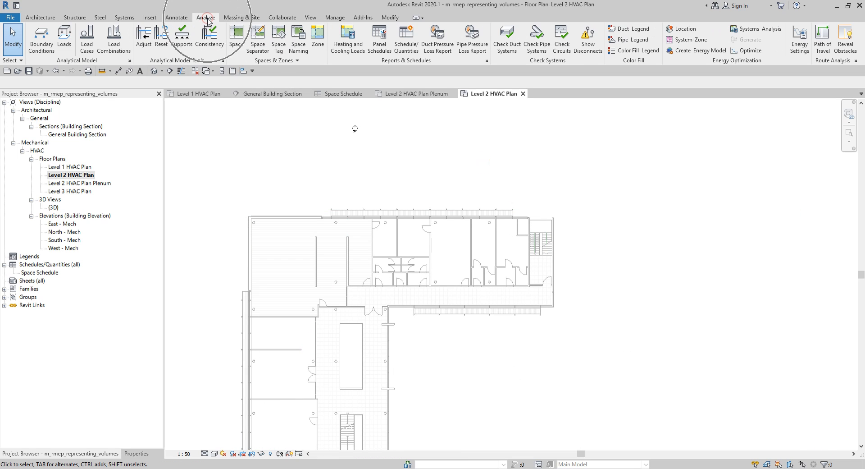
{"action": "left_click", "coordinate": [237, 41]}
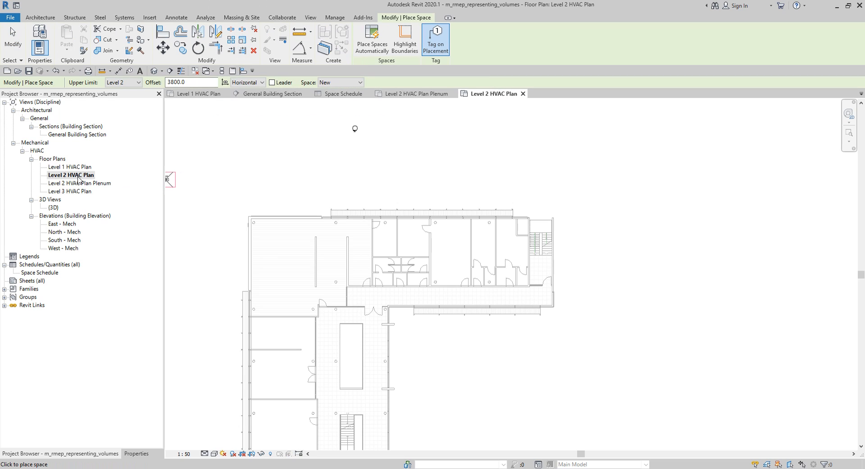
{"action": "key", "text": "ctrl"}
{"action": "key", "text": "ctrl"}
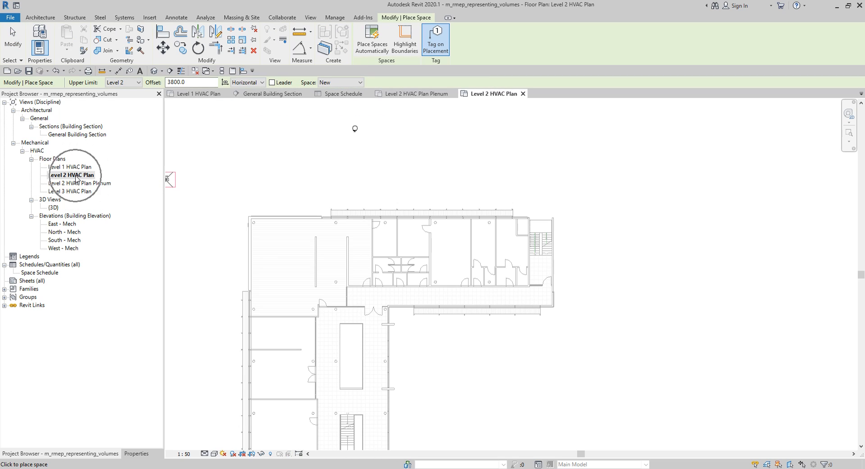
{"action": "key", "text": "ctrl"}
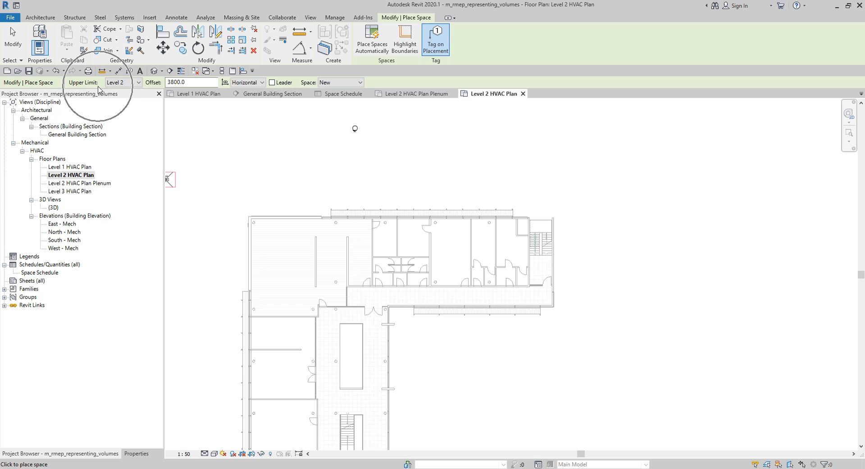
{"action": "left_click", "coordinate": [139, 84]}
{"action": "key", "text": "ctrl"}
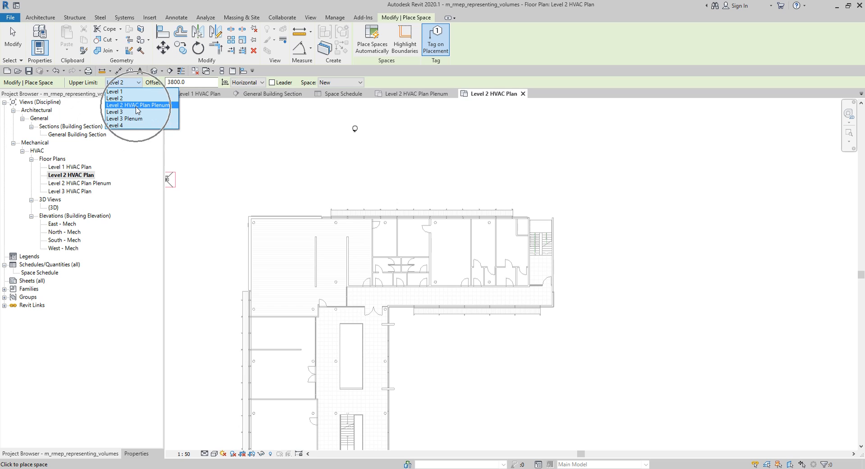
{"action": "key", "text": "ctrl"}
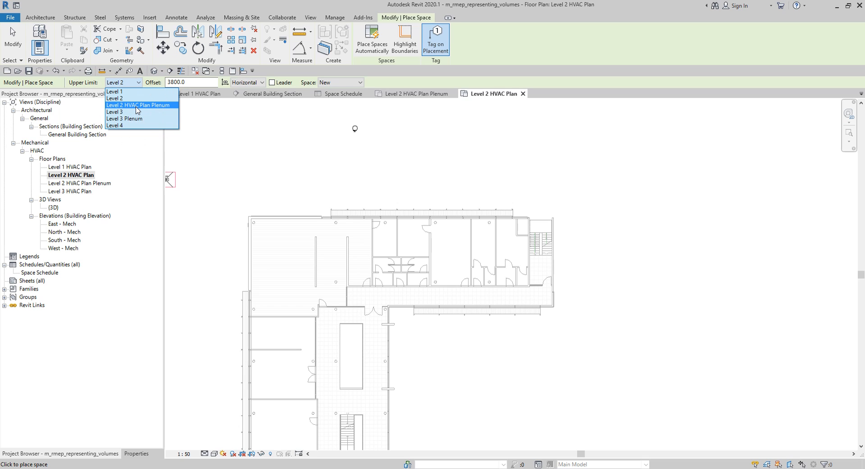
{"action": "key", "text": "ctrl"}
{"action": "left_click", "coordinate": [137, 106]}
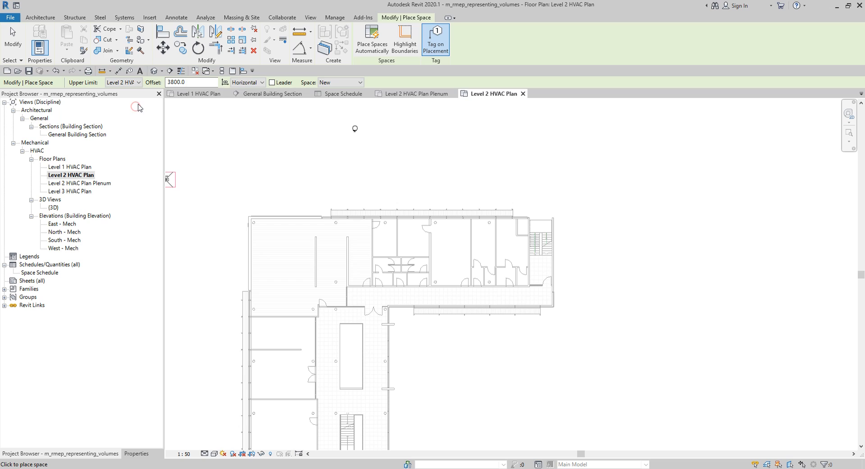
{"action": "key", "text": "ctrl"}
{"action": "double_click", "coordinate": [197, 83]}
{"action": "type", "text": "0"}
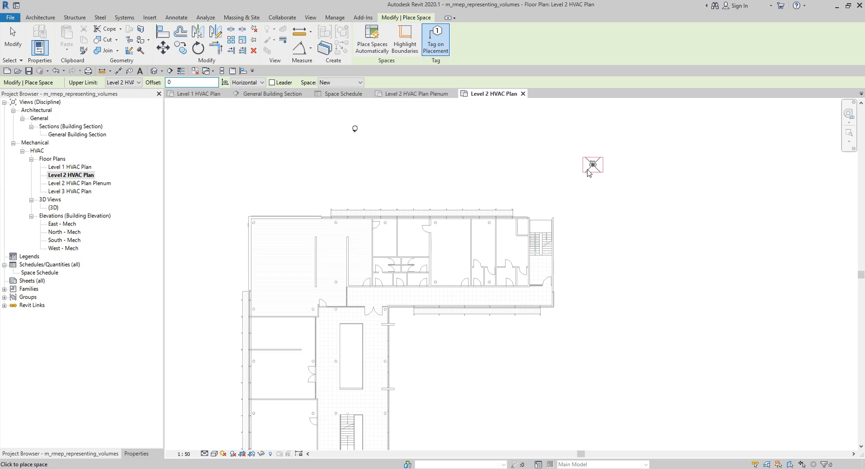
Step: Place tagged spaces in the five larger rooms along the northern wing, working from the stairwell side westward
{"action": "middle_click_drag", "start_coordinate": [452, 262], "coordinate": [467, 203]}
{"action": "scroll", "coordinate": [476, 195], "scroll_direction": "up", "scroll_amount": 1}
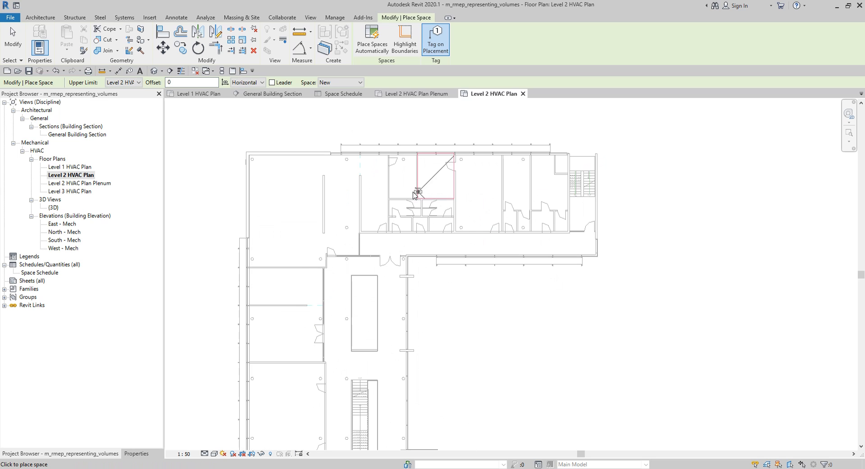
{"action": "scroll", "coordinate": [429, 221], "scroll_direction": "up", "scroll_amount": 2}
{"action": "middle_click_drag", "start_coordinate": [537, 233], "coordinate": [438, 256]}
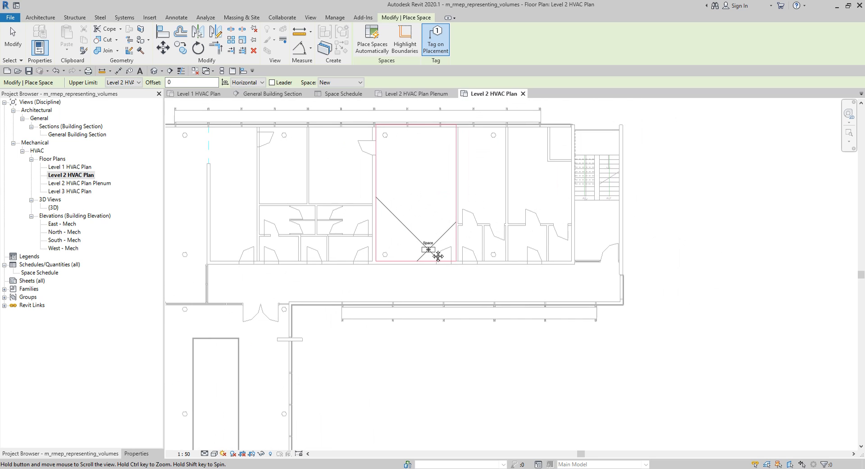
{"action": "left_click", "coordinate": [536, 187]}
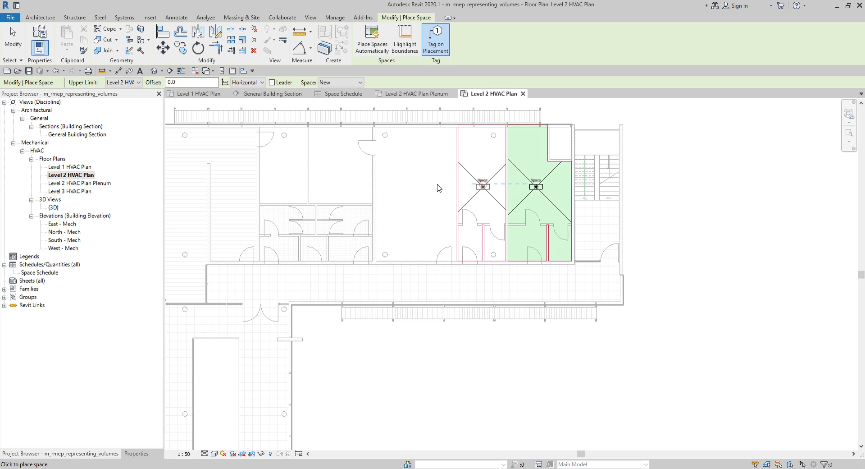
{"action": "left_click", "coordinate": [339, 168]}
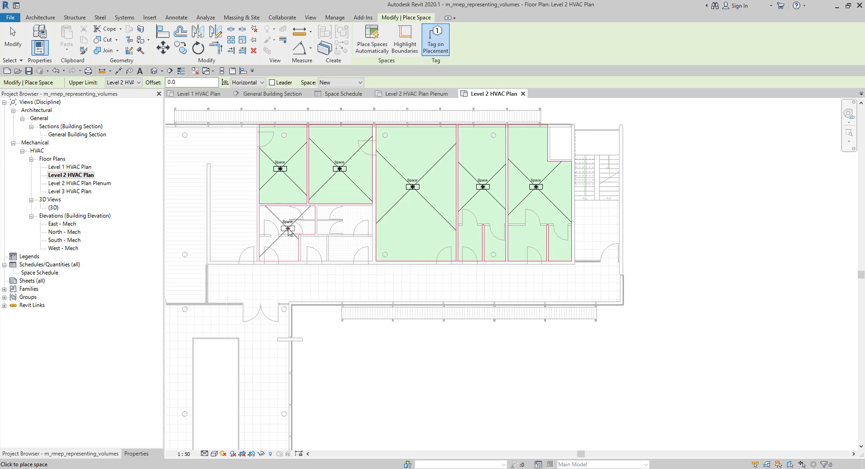
Step: Place spaces in the two toilet rooms and the small room between them, and finish space placement
{"action": "left_click", "coordinate": [289, 229]}
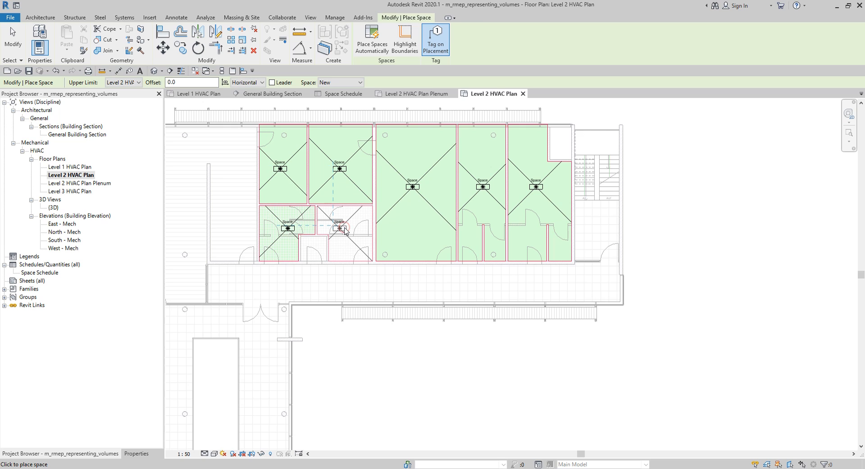
{"action": "left_click", "coordinate": [345, 231]}
{"action": "scroll", "coordinate": [315, 250], "scroll_direction": "up", "scroll_amount": 3}
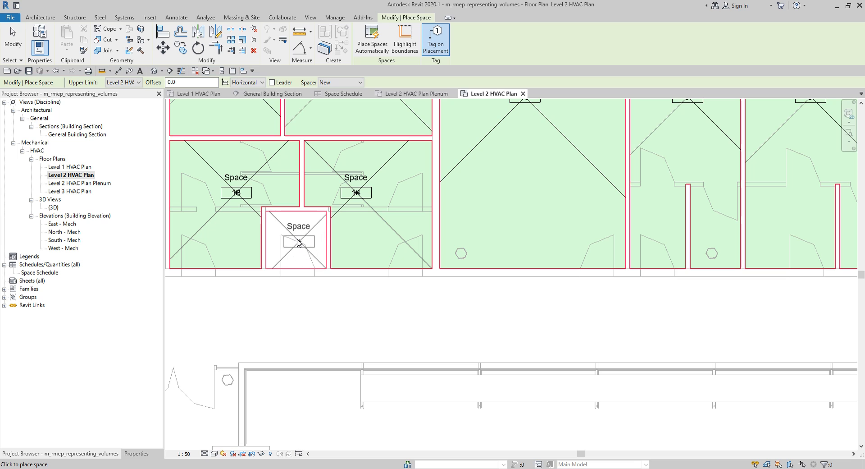
{"action": "left_click", "coordinate": [298, 242]}
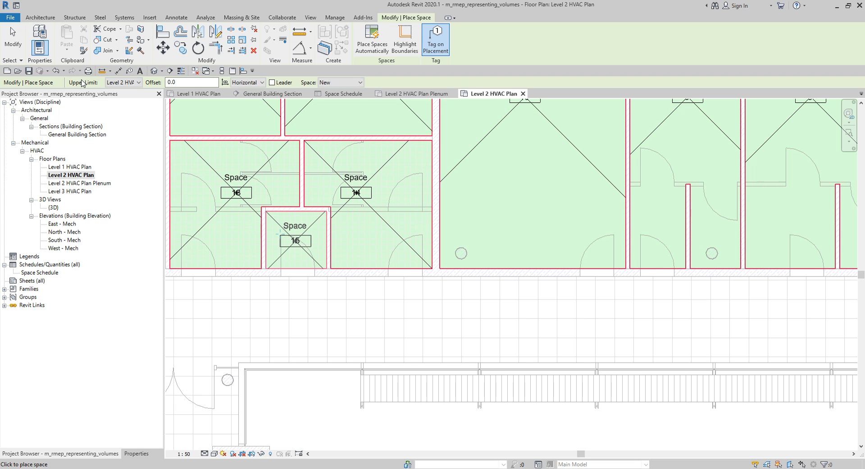
{"action": "left_click", "coordinate": [13, 38]}
{"action": "scroll", "coordinate": [393, 225], "scroll_direction": "down", "scroll_amount": 2}
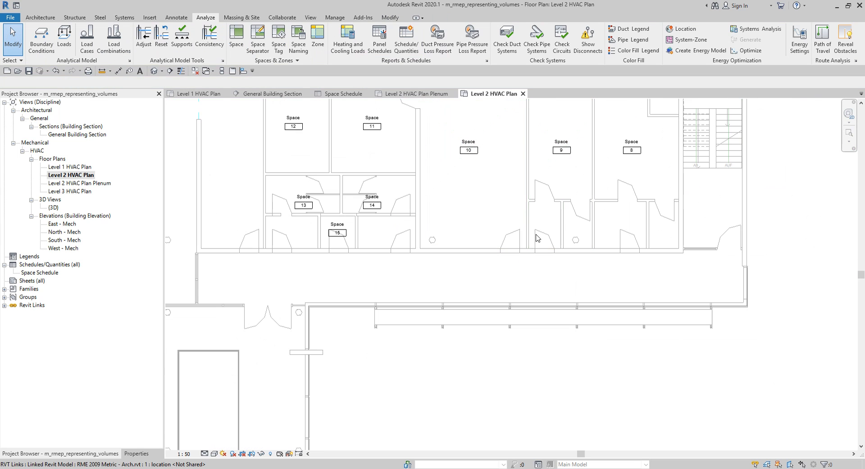
Step: In the Space Schedule, name Level 2 spaces 8, 9 and 10 as Doctor, Secretary and Leader
{"action": "middle_click_drag", "start_coordinate": [537, 236], "coordinate": [509, 320]}
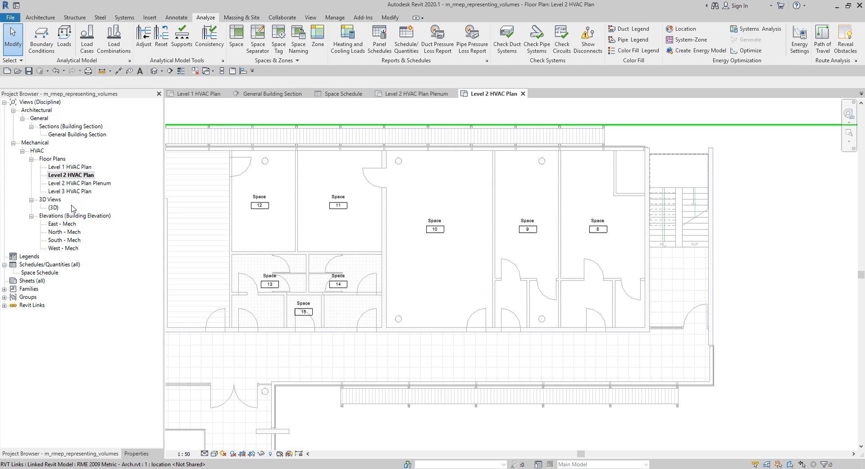
{"action": "double_click", "coordinate": [55, 273]}
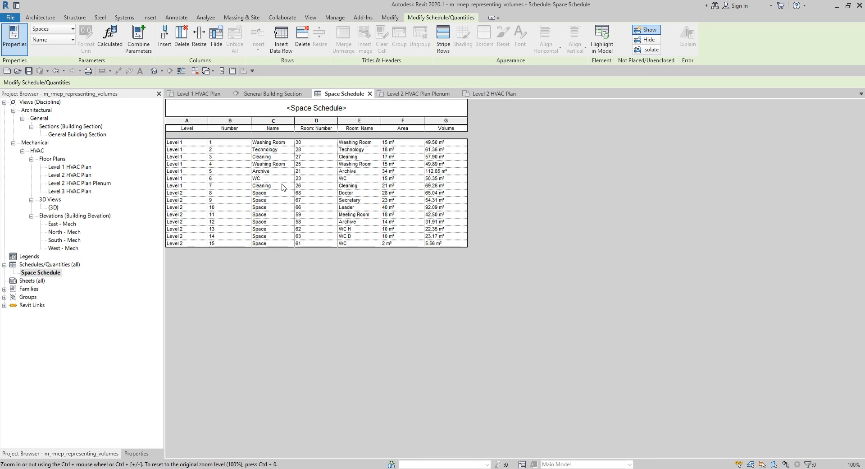
{"action": "left_click", "coordinate": [280, 194]}
{"action": "type", "text": "Doc"}
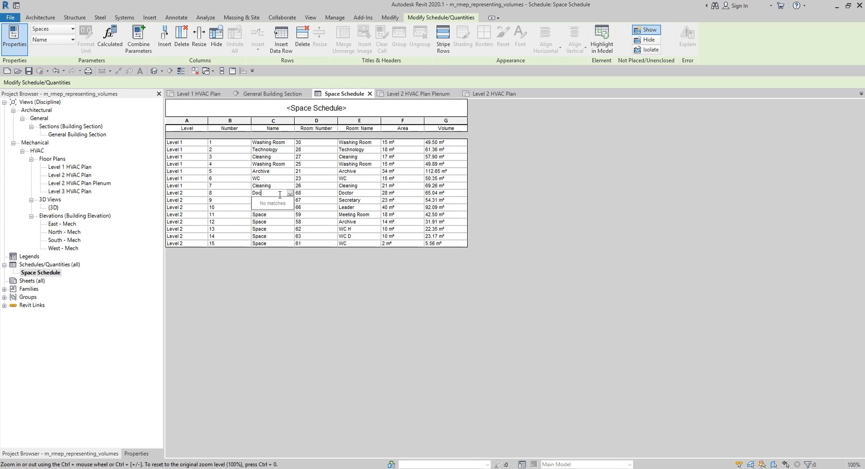
{"action": "type", "text": "tor"}
{"action": "left_click", "coordinate": [280, 198]}
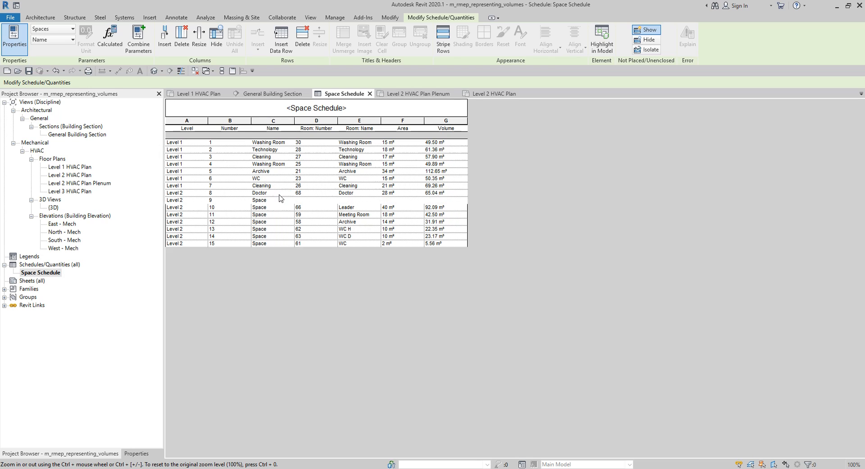
{"action": "type", "text": "Secreta"}
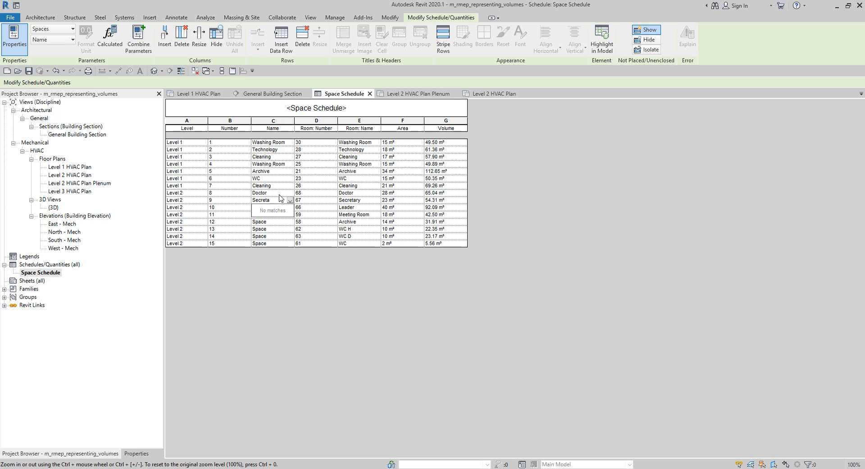
{"action": "type", "text": "ry"}
{"action": "key", "text": "Return"}
{"action": "type", "text": "Leader"}
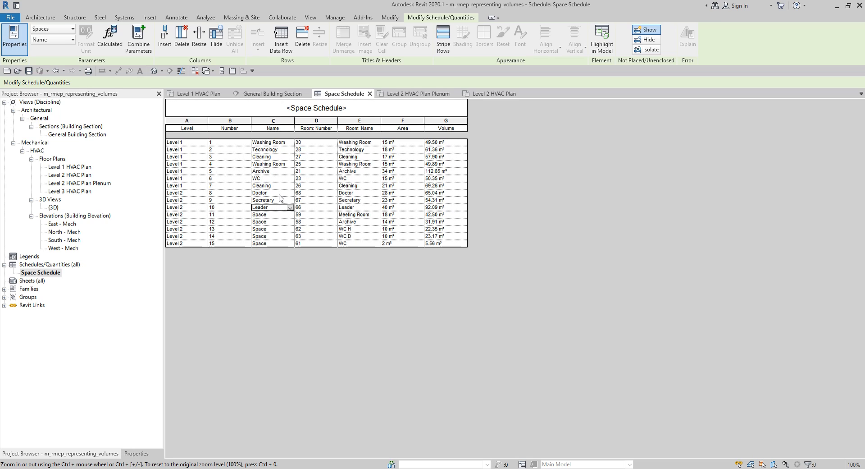
{"action": "key", "text": "Return"}
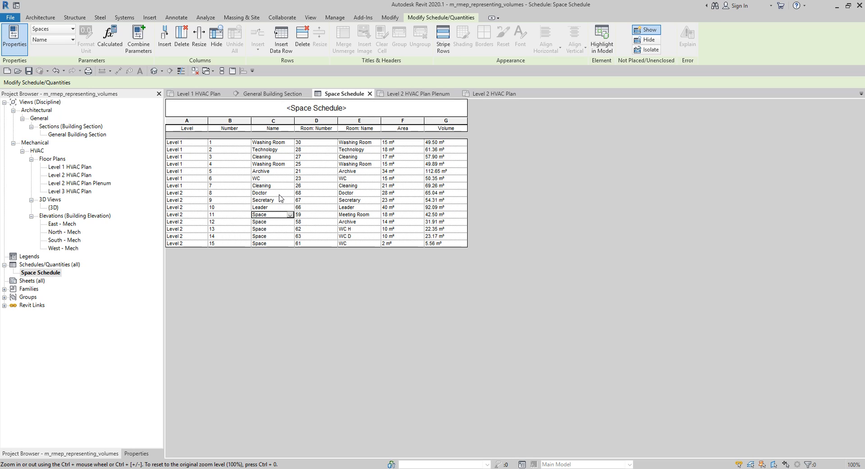
Step: Name space 11 as Meeting Room and space 12 as Archive in the schedule
{"action": "type", "text": "Meetin"}
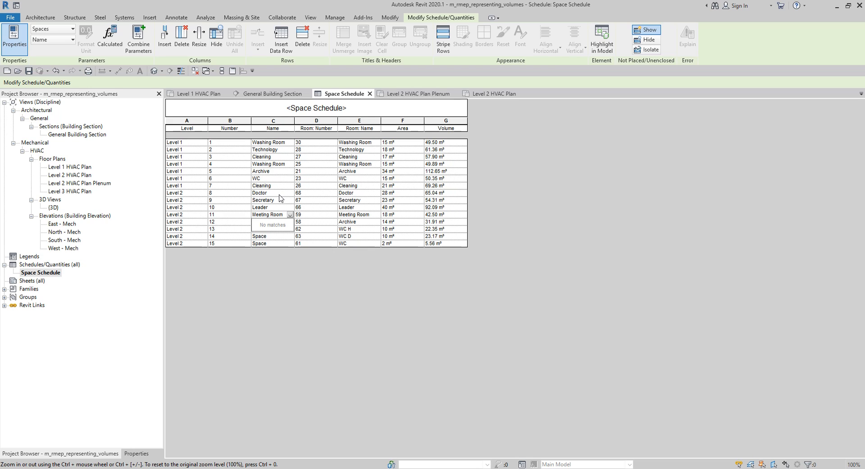
{"action": "type", "text": "g Room"}
{"action": "key", "text": "Return"}
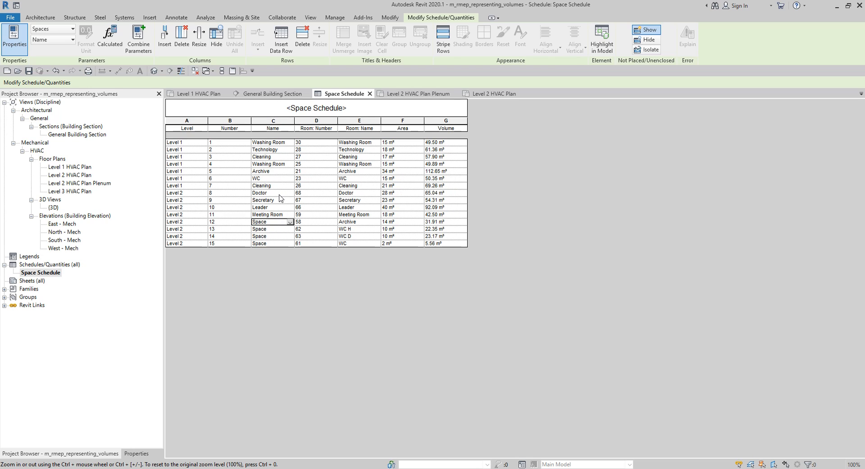
{"action": "type", "text": "Archive"}
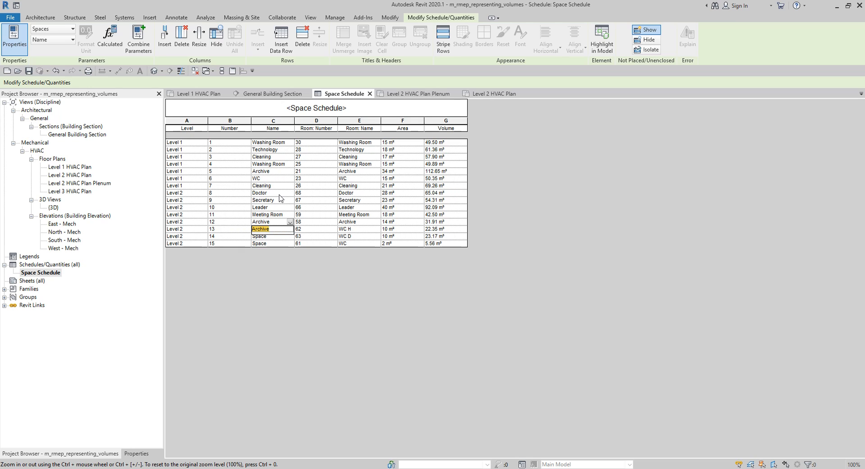
{"action": "key", "text": "Return"}
{"action": "key", "text": "Return"}
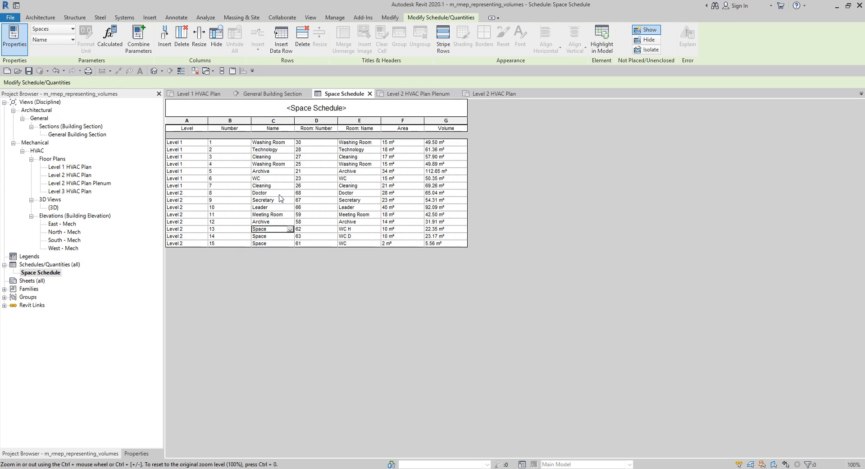
Step: Name spaces 13, 14 and 15 as WC H, WC D and WC in the schedule
{"action": "type", "text": "WC"}
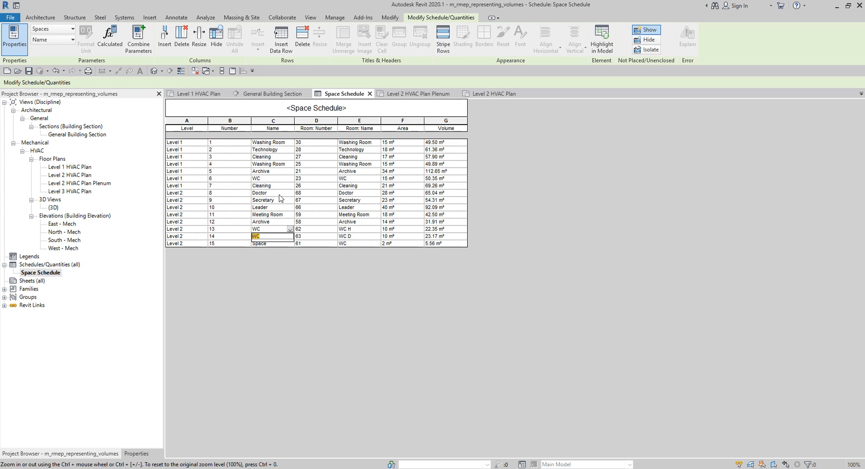
{"action": "type", "text": " H"}
{"action": "key", "text": "Return"}
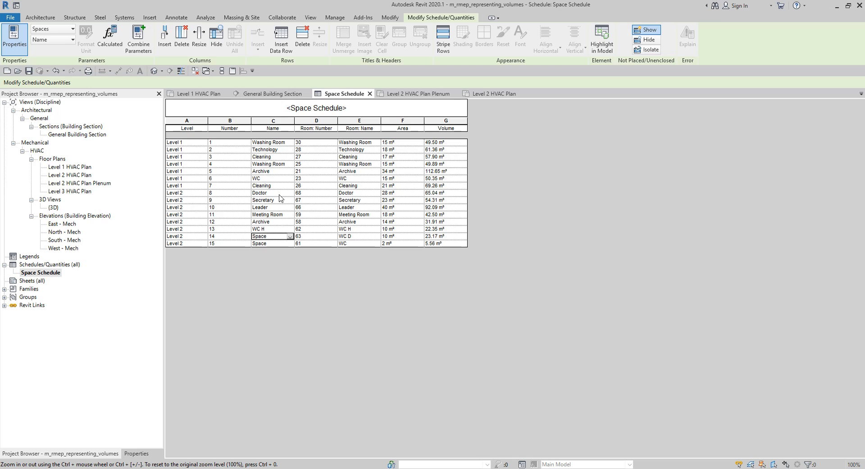
{"action": "type", "text": "WC D"}
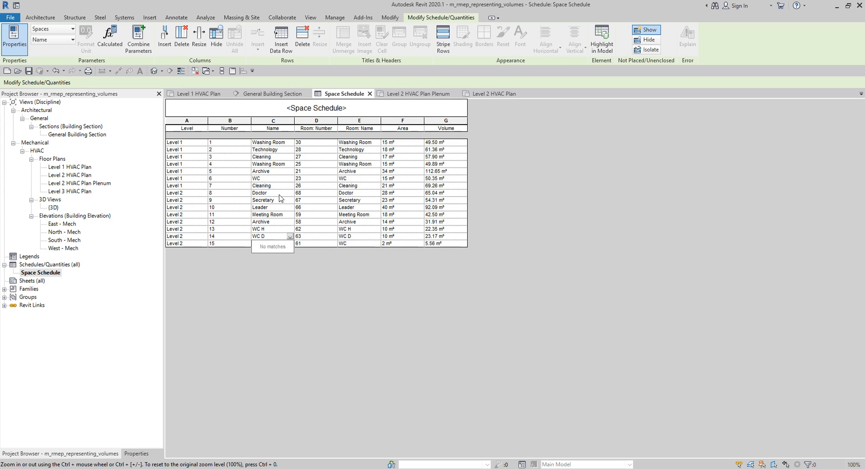
{"action": "key", "text": "Return"}
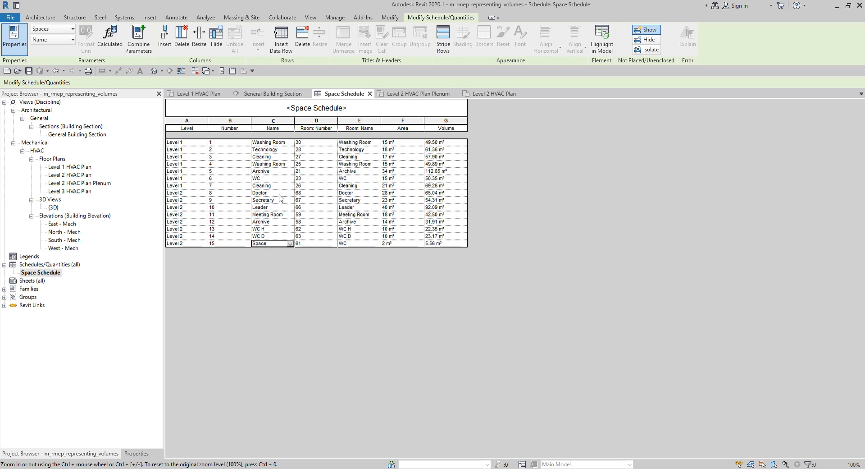
{"action": "type", "text": "WC"}
{"action": "key", "text": "Return"}
Step: Open the General Building Section view, extend its crop region westward to show the whole WC area, and lower the crop's upper edge
{"action": "double_click", "coordinate": [77, 135]}
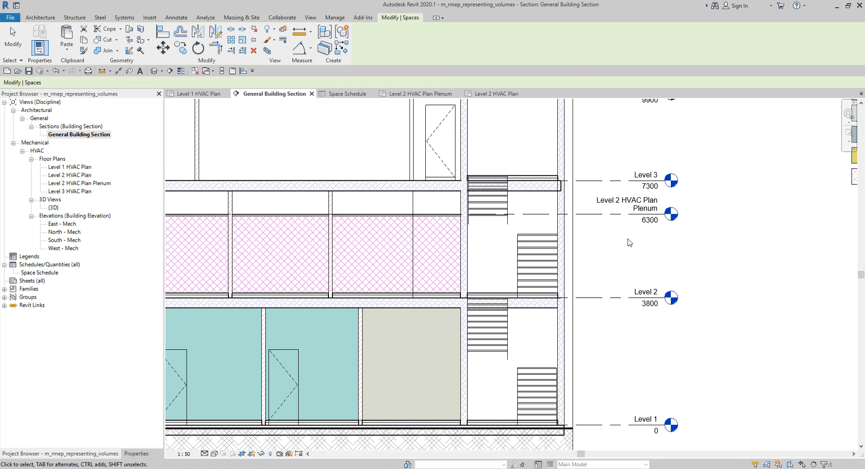
{"action": "scroll", "coordinate": [656, 240], "scroll_direction": "down", "scroll_amount": 6}
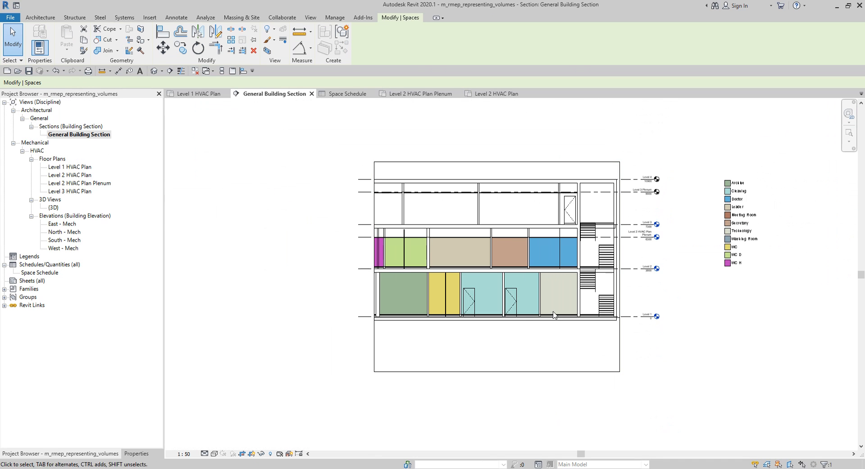
{"action": "left_click", "coordinate": [399, 372]}
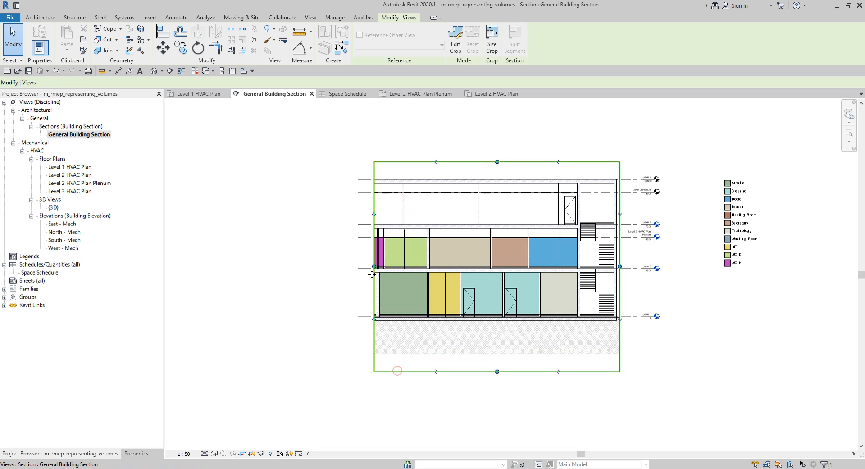
{"action": "left_click_drag", "start_coordinate": [375, 266], "coordinate": [341, 266]}
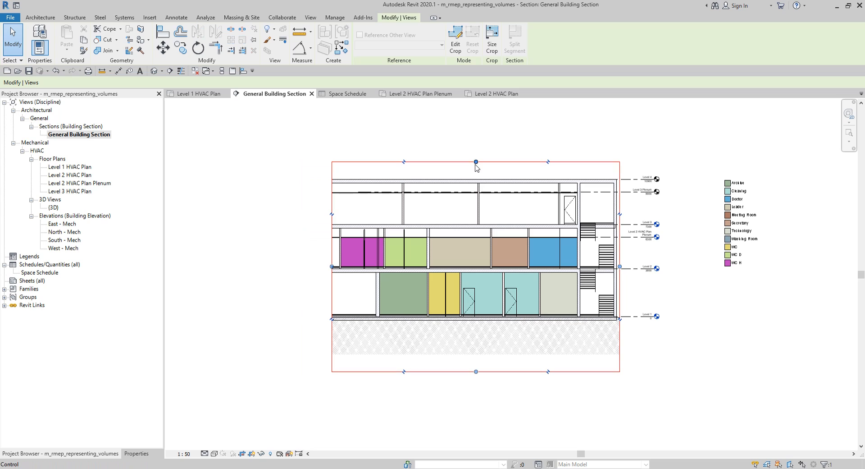
{"action": "left_click_drag", "start_coordinate": [477, 169], "coordinate": [477, 175]}
Step: Move the color fill legend closer to the section's level heads and deselect it
{"action": "left_click_drag", "start_coordinate": [735, 216], "coordinate": [681, 213]}
{"action": "left_click", "coordinate": [691, 143]}
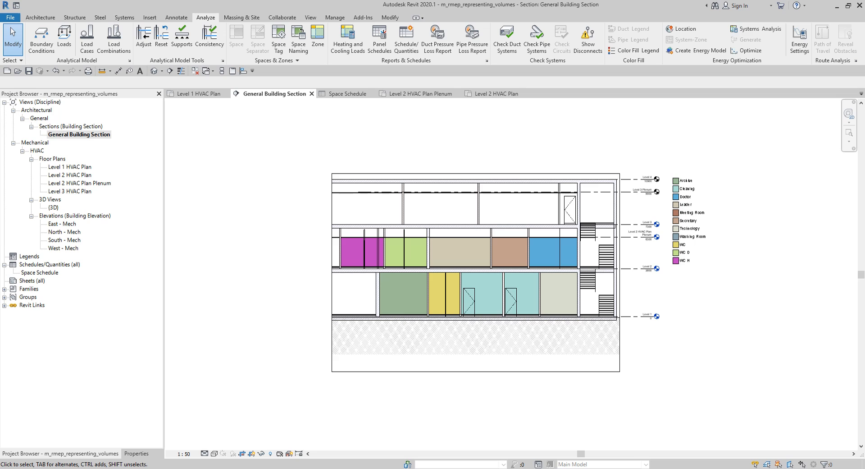
{"action": "left_click", "coordinate": [795, 343]}
Step: Inspect the gap above the Level 2 spaces in the section, and open the Level 2 HVAC Plan Plenum floor plan
{"action": "scroll", "coordinate": [617, 258], "scroll_direction": "up", "scroll_amount": 3}
{"action": "mouse_move", "coordinate": [389, 291]}
{"action": "middle_mouse_down"}
{"action": "mouse_move", "coordinate": [446, 309]}
{"action": "mouse_move", "coordinate": [440, 325]}
{"action": "middle_mouse_up"}
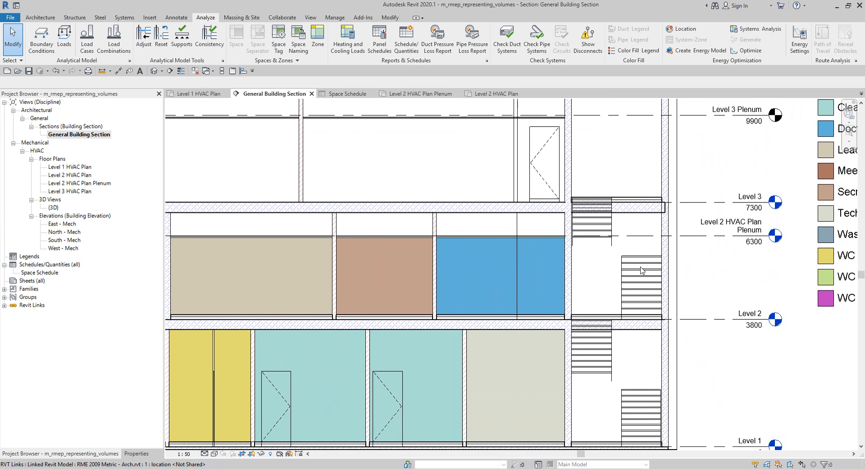
{"action": "key", "text": "ctrl"}
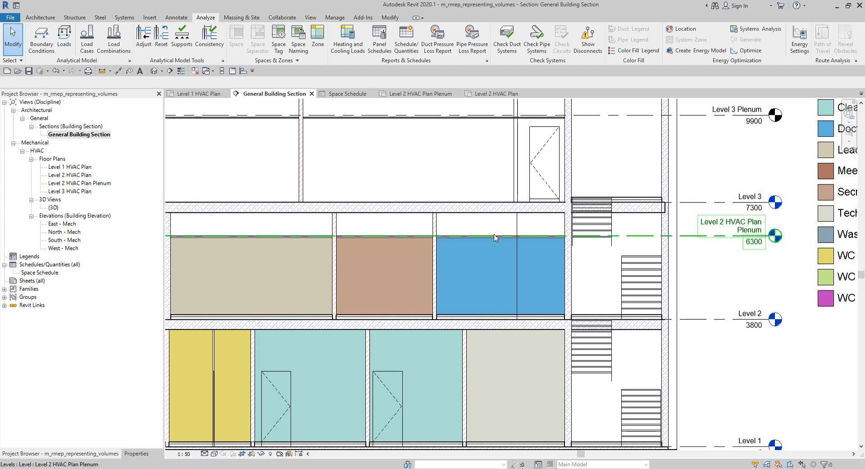
{"action": "key", "text": "ctrl"}
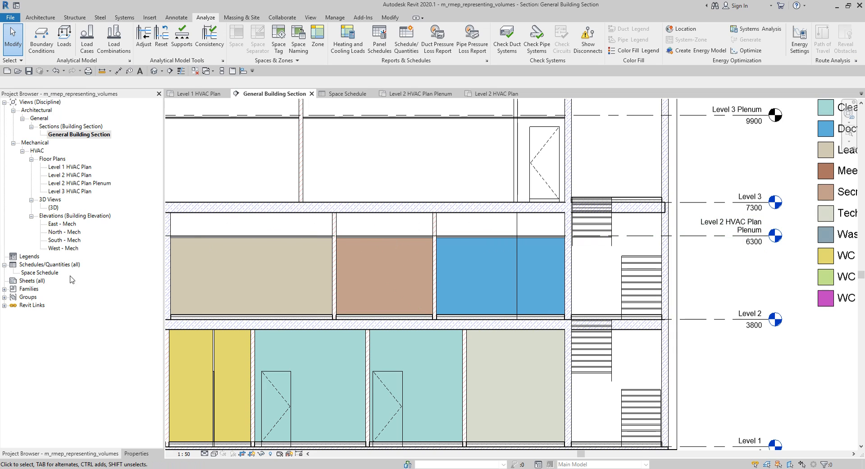
{"action": "double_click", "coordinate": [75, 184]}
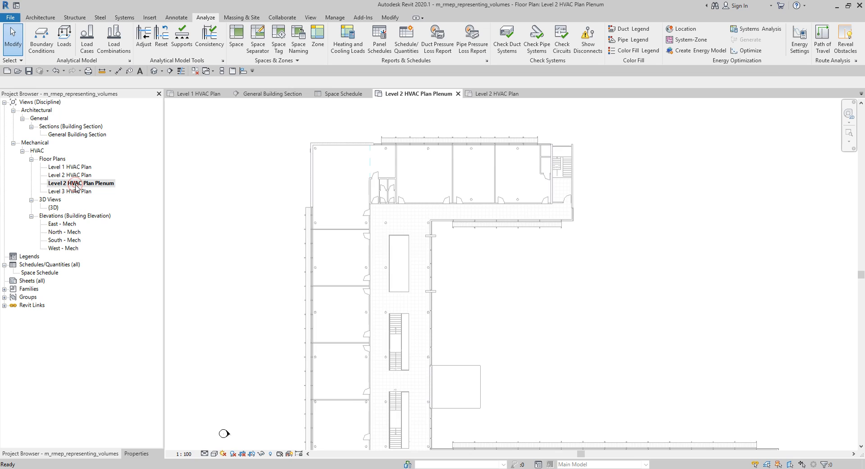
{"action": "scroll", "coordinate": [414, 221], "scroll_direction": "up", "scroll_amount": 2}
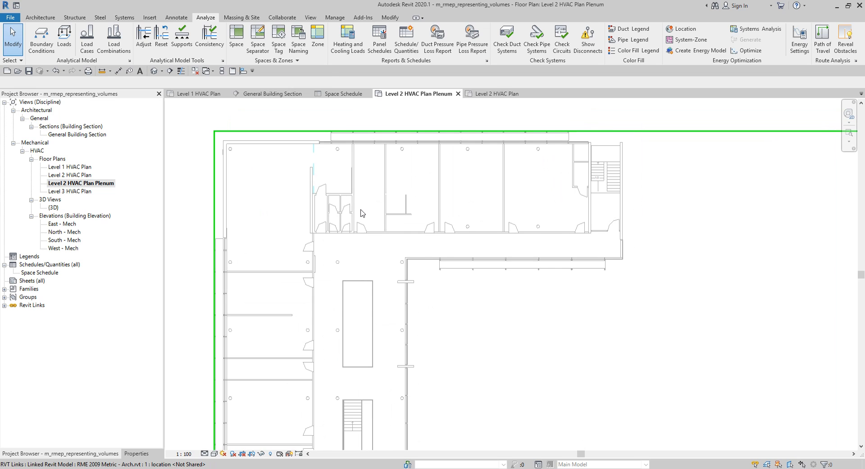
{"action": "left_click", "coordinate": [237, 36]}
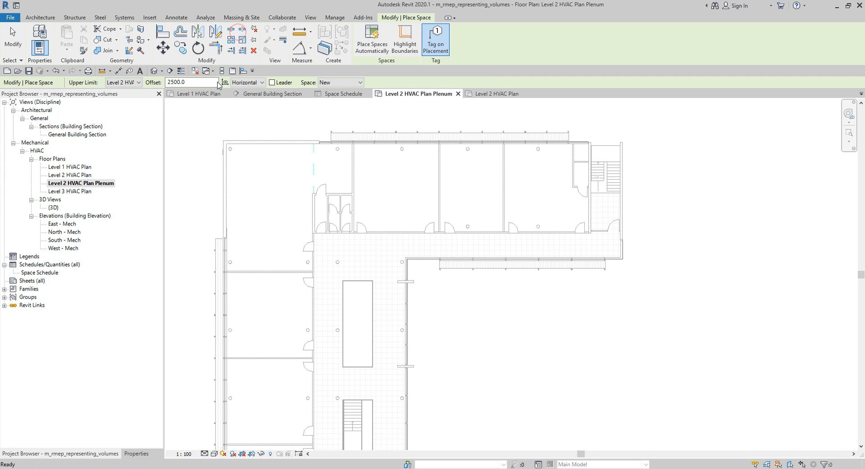
{"action": "left_click", "coordinate": [126, 83]}
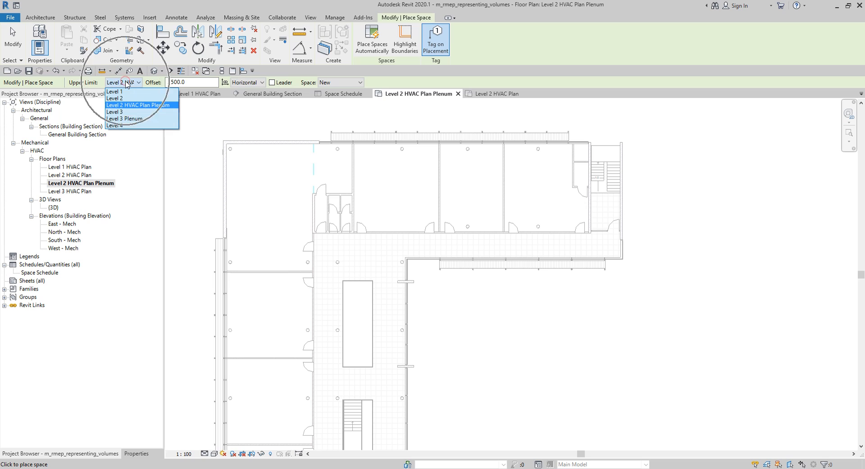
{"action": "left_click", "coordinate": [122, 111]}
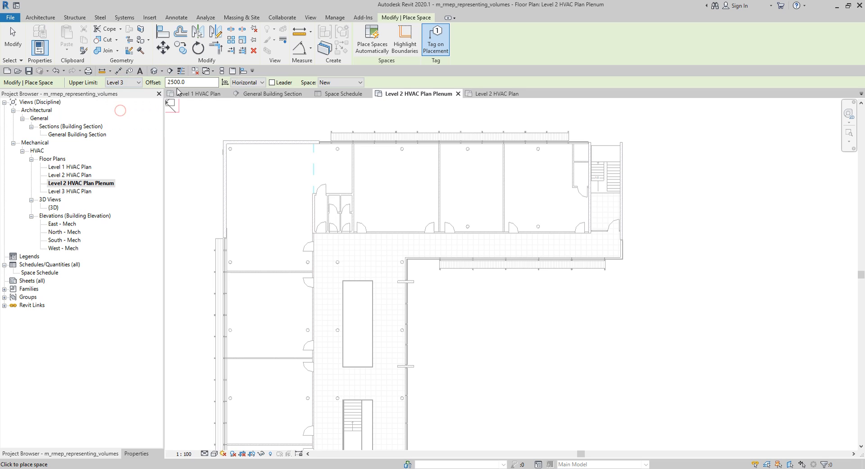
{"action": "double_click", "coordinate": [189, 83]}
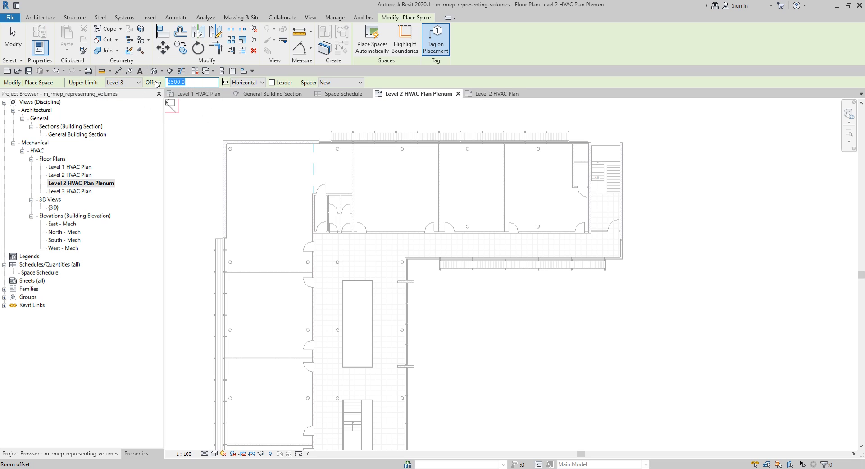
{"action": "type", "text": "0"}
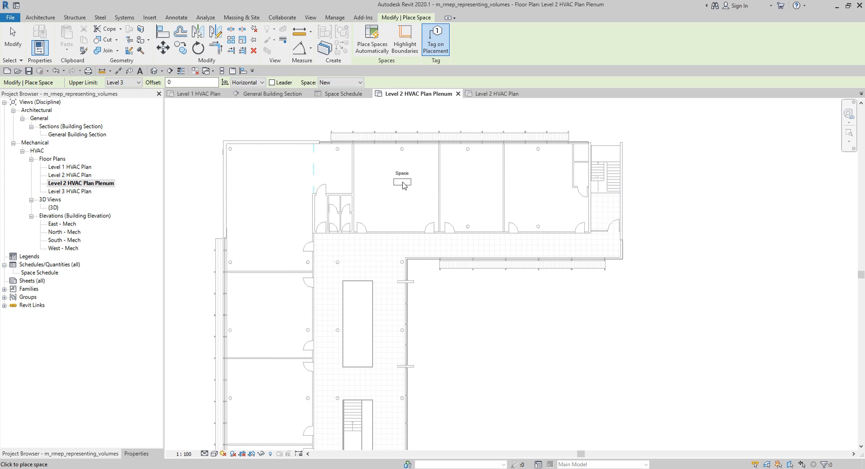
{"action": "scroll", "coordinate": [403, 185], "scroll_direction": "up", "scroll_amount": 3}
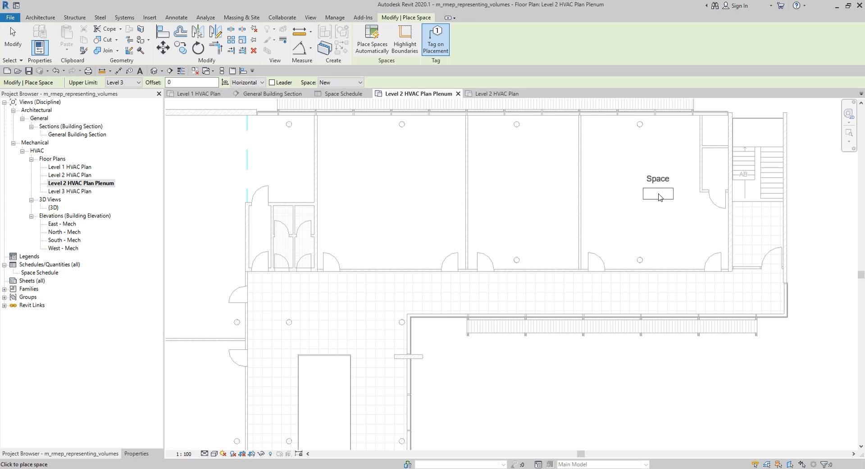
{"action": "scroll", "coordinate": [659, 197], "scroll_direction": "down", "scroll_amount": 2}
{"action": "key", "text": "Escape"}
{"action": "key", "text": "Escape"}
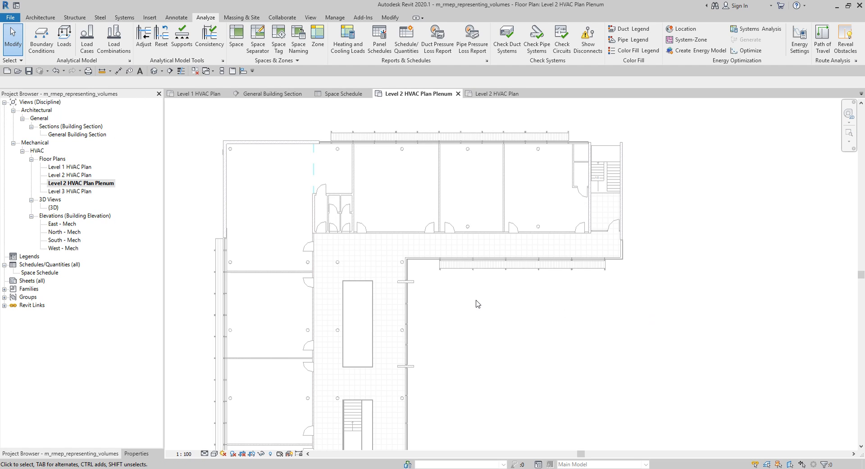
Step: Open the view range settings of the Level 2 HVAC Plan Plenum floor plan
{"action": "left_click", "coordinate": [88, 188]}
{"action": "left_click", "coordinate": [143, 454]}
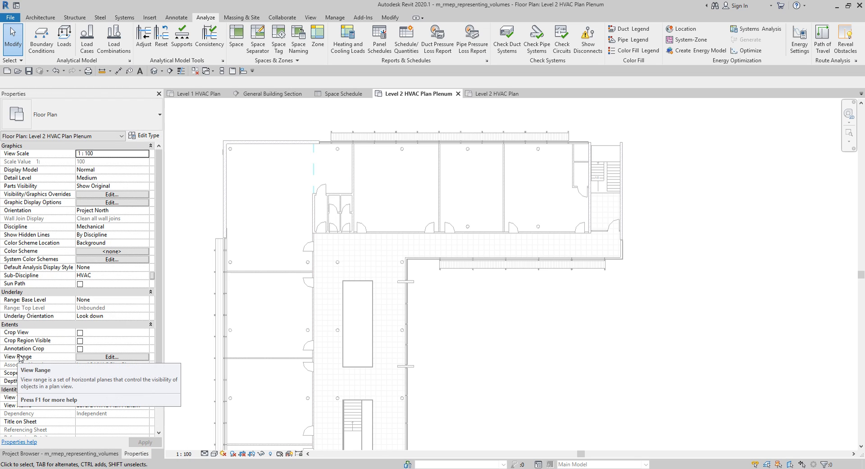
{"action": "left_click", "coordinate": [115, 360]}
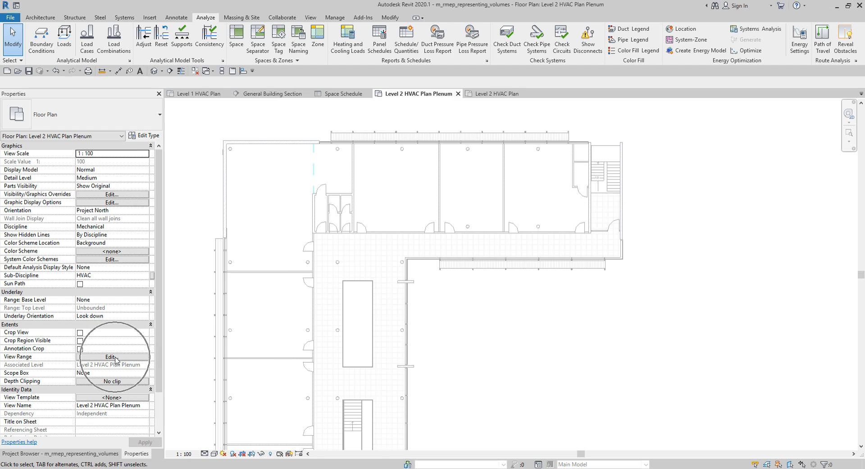
{"action": "left_click", "coordinate": [116, 359]}
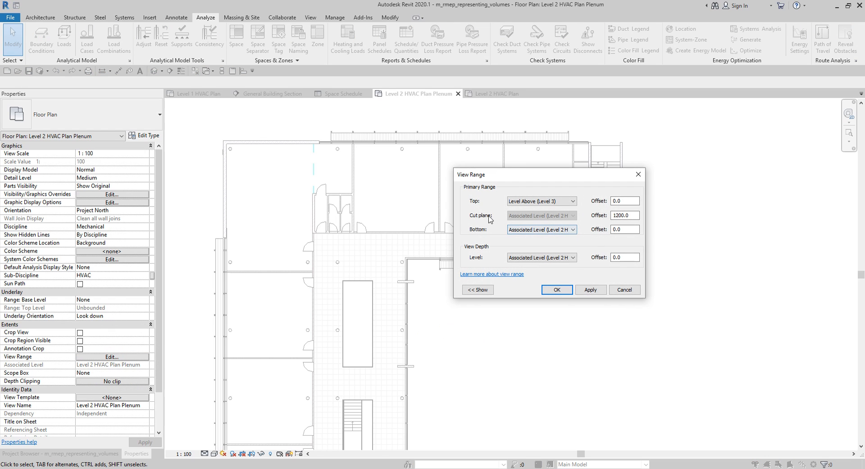
{"action": "left_click", "coordinate": [488, 217]}
{"action": "key", "text": "ctrl"}
{"action": "key", "text": "ctrl"}
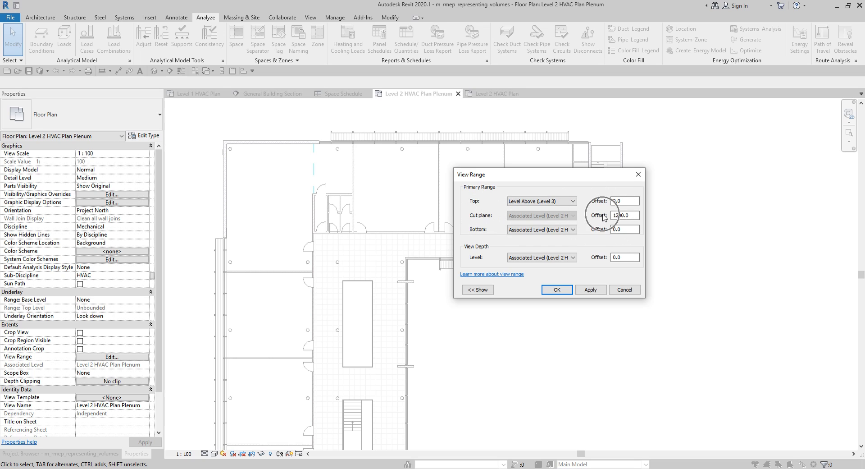
Step: Set the view range's cut plane offset to 500 and apply it to the plenum plan
{"action": "left_click", "coordinate": [631, 215]}
{"action": "key", "text": "ctrl"}
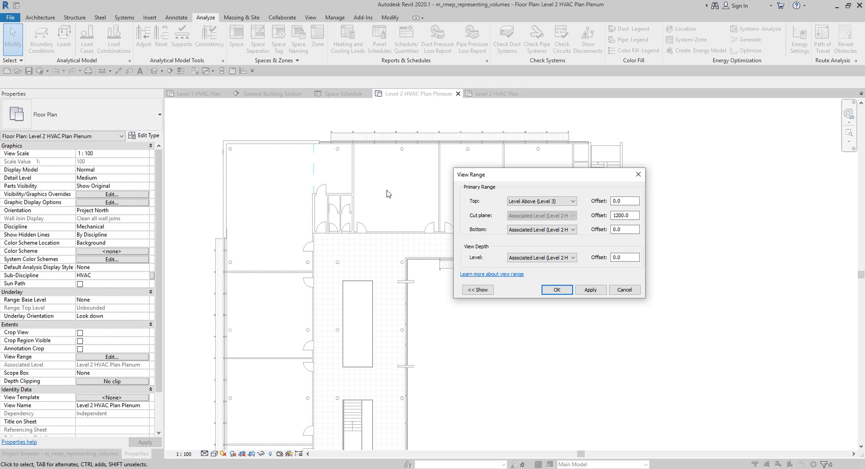
{"action": "key", "text": "ctrl"}
{"action": "key", "text": "ctrl"}
{"action": "left_click_drag", "start_coordinate": [634, 215], "coordinate": [611, 217]}
{"action": "type", "text": "500"}
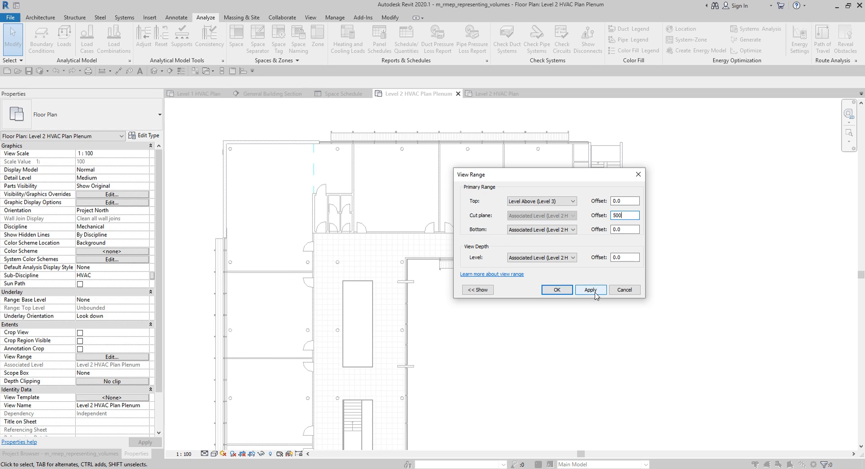
{"action": "left_click", "coordinate": [595, 294]}
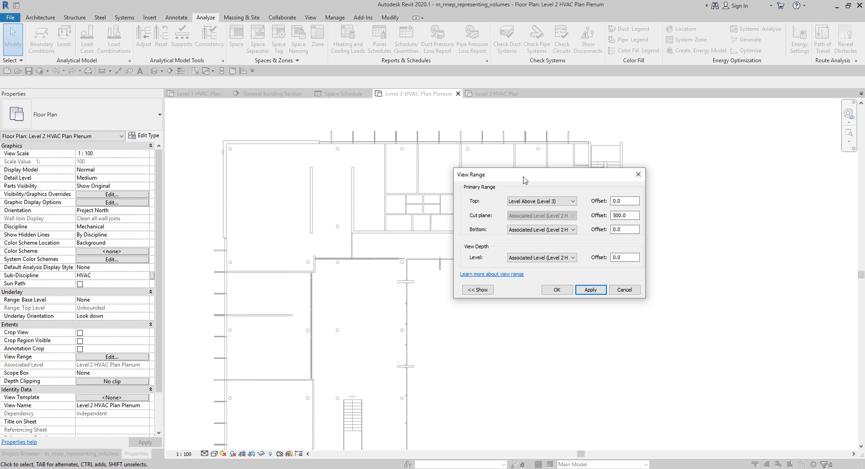
{"action": "left_click_drag", "start_coordinate": [524, 179], "coordinate": [702, 153]}
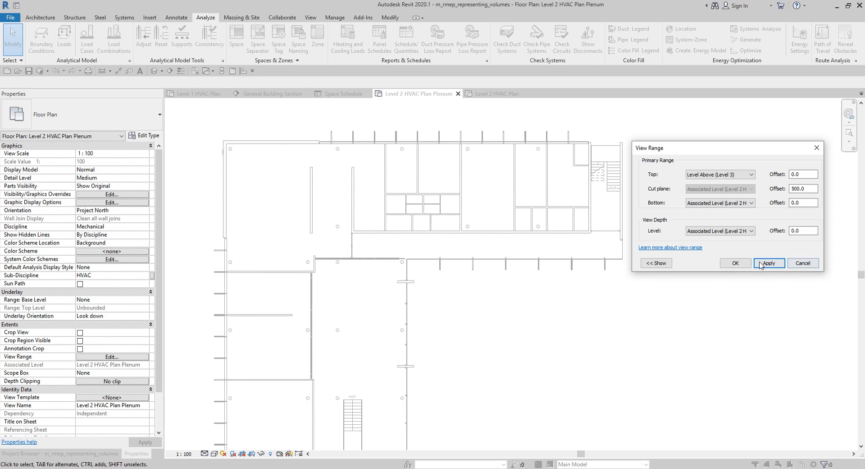
{"action": "left_click", "coordinate": [731, 260]}
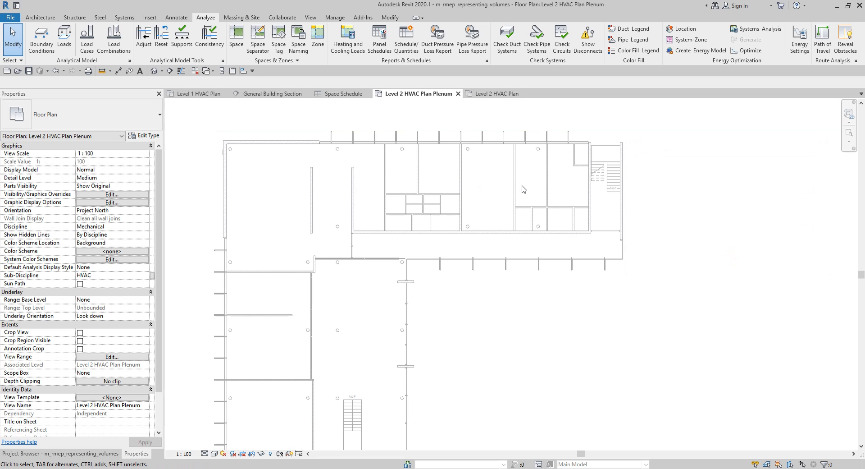
Step: Place tagged spaces with upper limit Level 3 and offset 0 in the three large rooms at the plenum plan's east end
{"action": "left_click", "coordinate": [239, 41]}
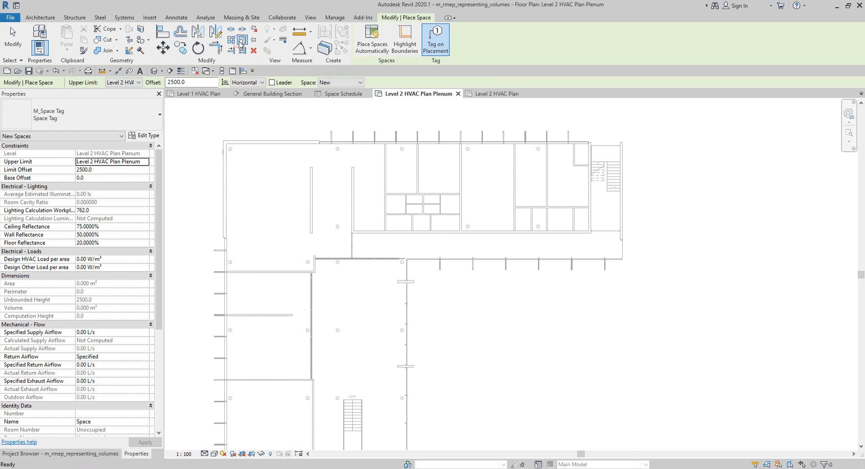
{"action": "left_click", "coordinate": [139, 82]}
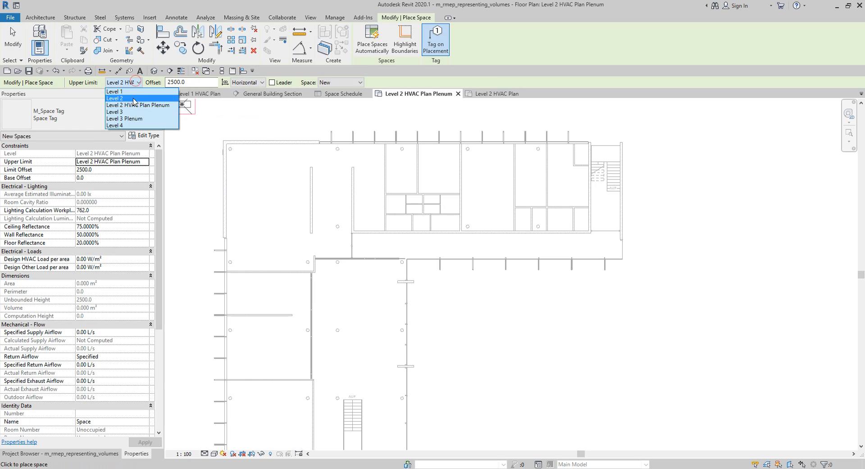
{"action": "left_click", "coordinate": [122, 109]}
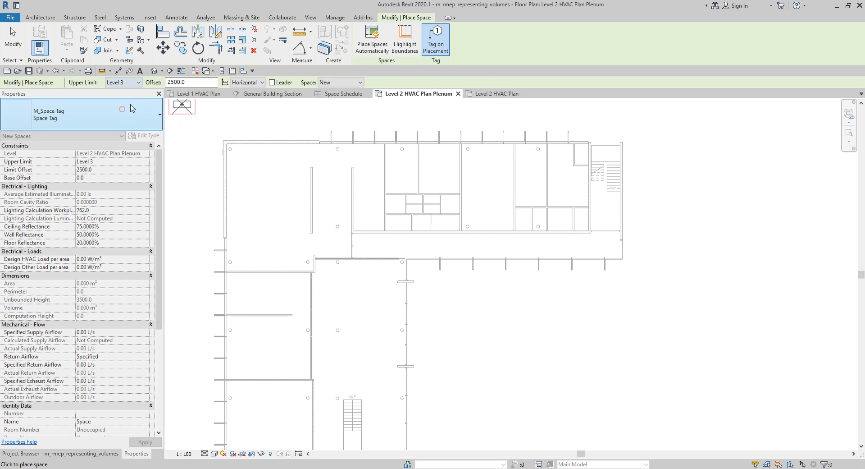
{"action": "double_click", "coordinate": [168, 82]}
{"action": "type", "text": "0"}
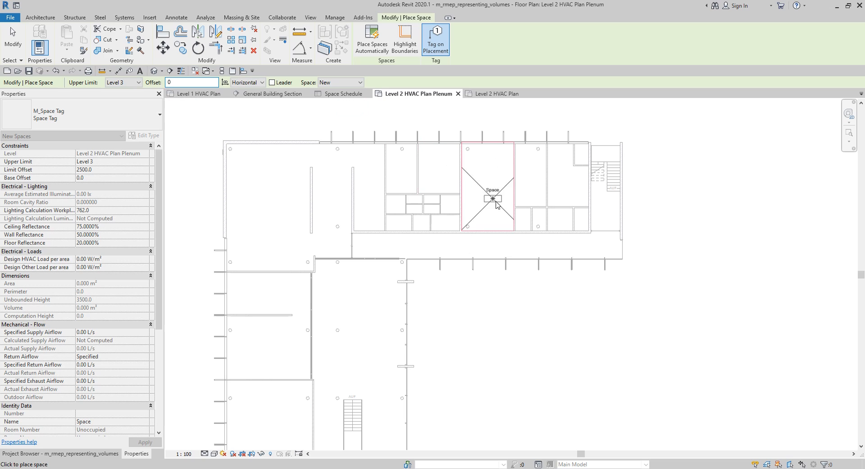
{"action": "scroll", "coordinate": [552, 184], "scroll_direction": "up", "scroll_amount": 2}
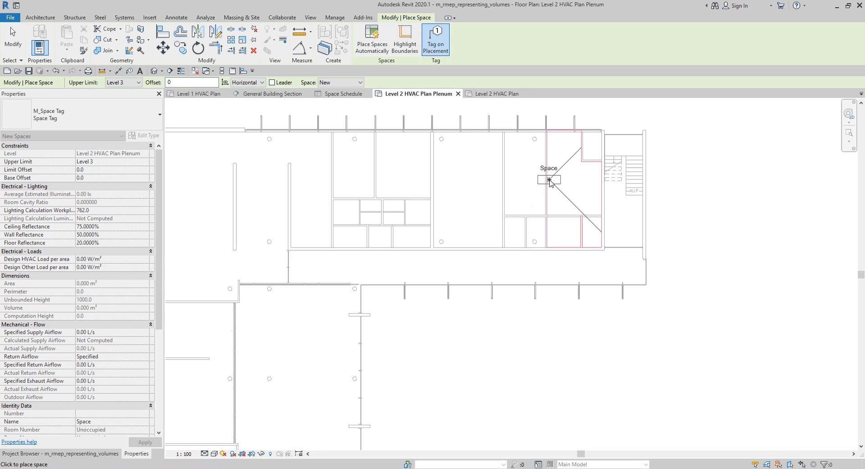
{"action": "left_click", "coordinate": [572, 184]}
{"action": "left_click", "coordinate": [528, 184]}
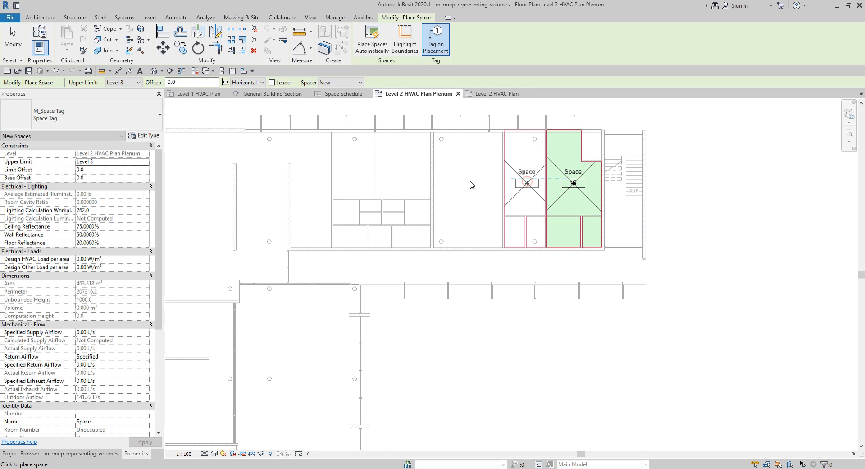
{"action": "left_click", "coordinate": [465, 183]}
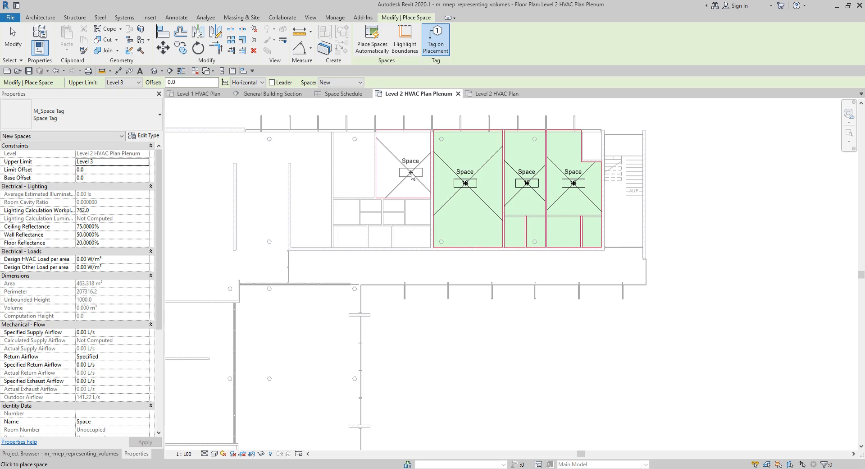
Step: Place plenum spaces in the remaining smaller rooms of the upper wing and in the large open area west of them, then end placement
{"action": "left_click", "coordinate": [411, 172]}
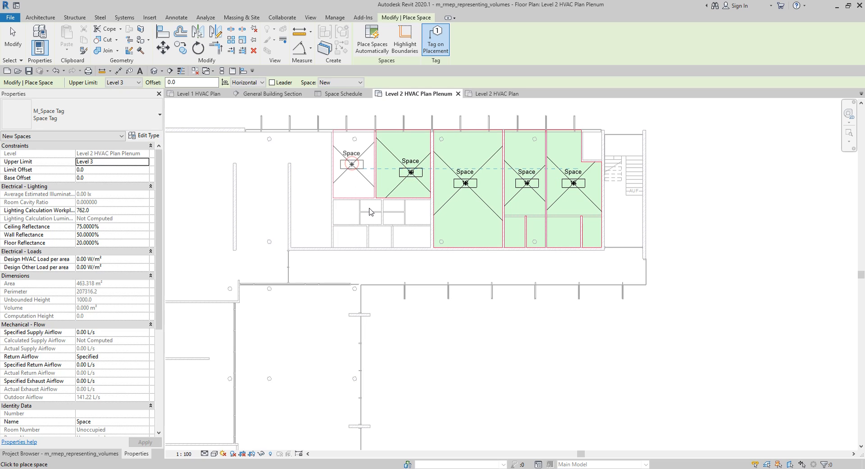
{"action": "left_click", "coordinate": [352, 214]}
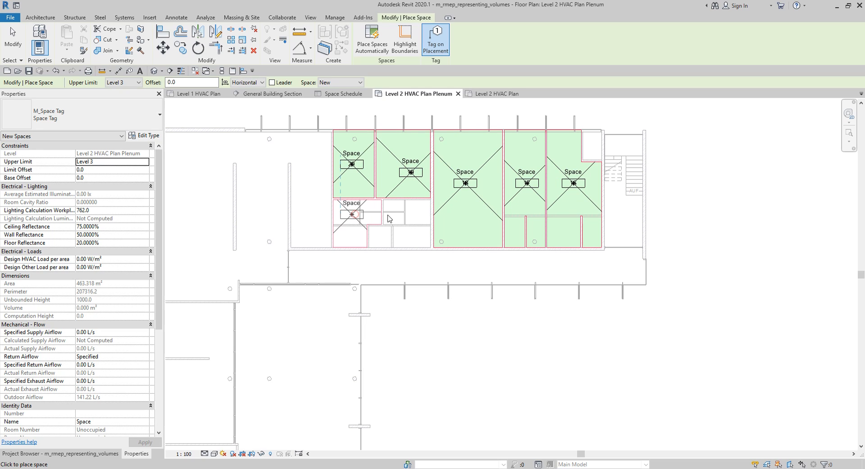
{"action": "left_click", "coordinate": [403, 215]}
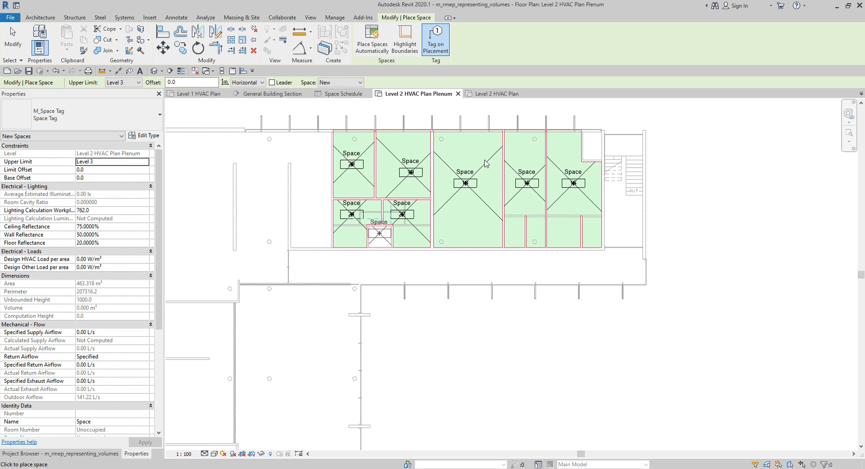
{"action": "scroll", "coordinate": [407, 214], "scroll_direction": "up", "scroll_amount": 1}
{"action": "scroll", "coordinate": [443, 228], "scroll_direction": "down", "scroll_amount": 2}
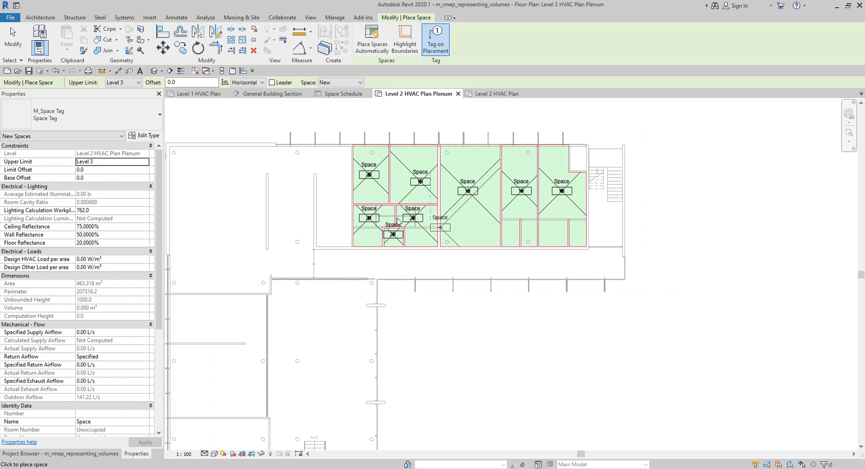
{"action": "scroll", "coordinate": [344, 220], "scroll_direction": "down", "scroll_amount": 2}
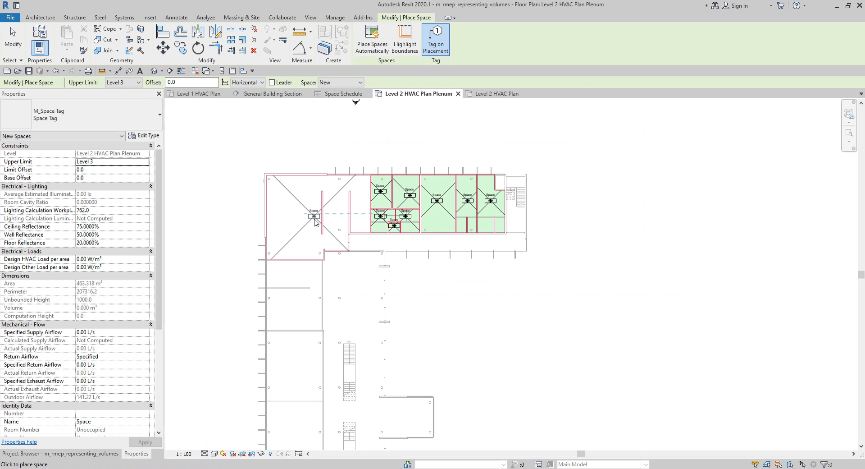
{"action": "left_click", "coordinate": [302, 210]}
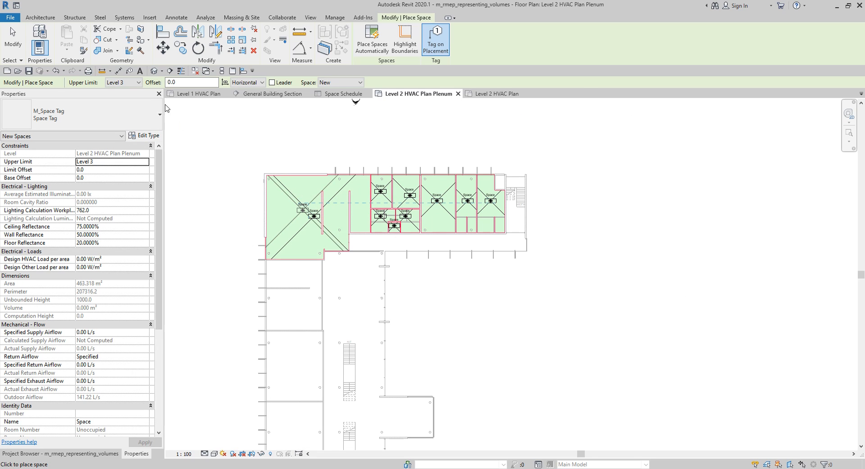
{"action": "left_click", "coordinate": [12, 44]}
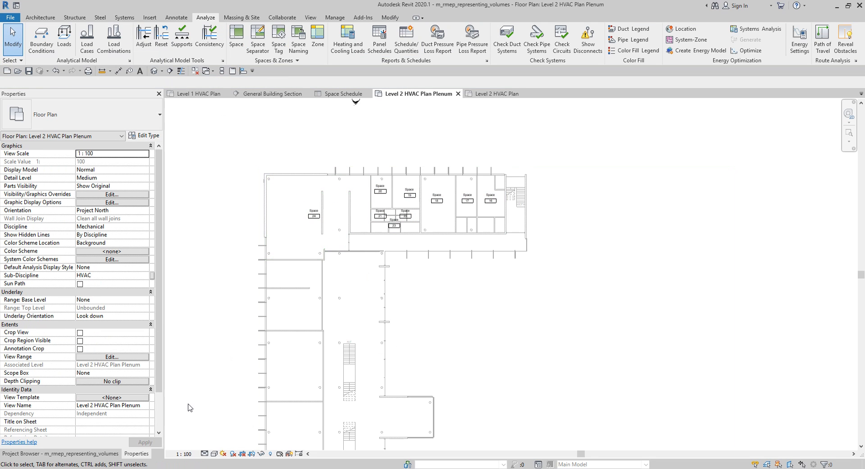
Step: Open the General Building Section and inspect the color fill of the plenum spaces and its legend
{"action": "left_click", "coordinate": [109, 453]}
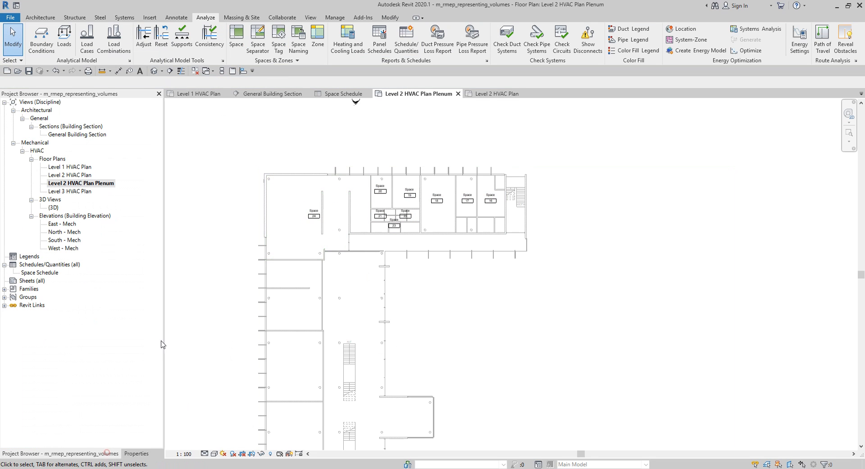
{"action": "double_click", "coordinate": [83, 135]}
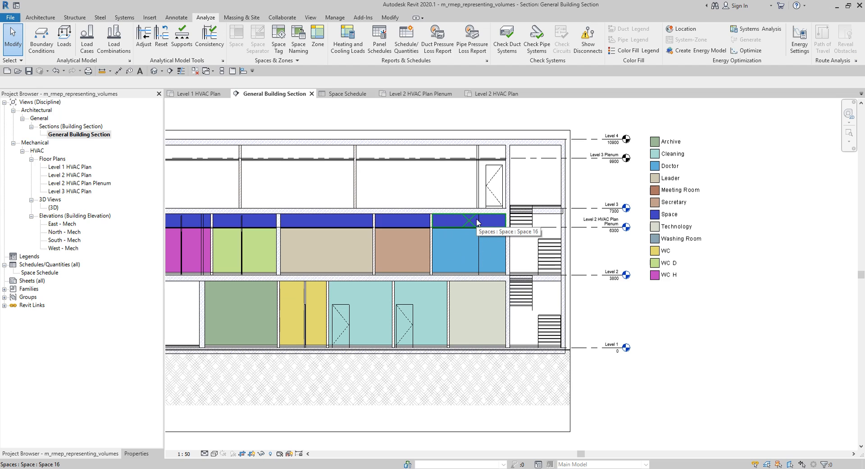
{"action": "scroll", "coordinate": [681, 216], "scroll_direction": "up", "scroll_amount": 3}
{"action": "left_click", "coordinate": [676, 220]}
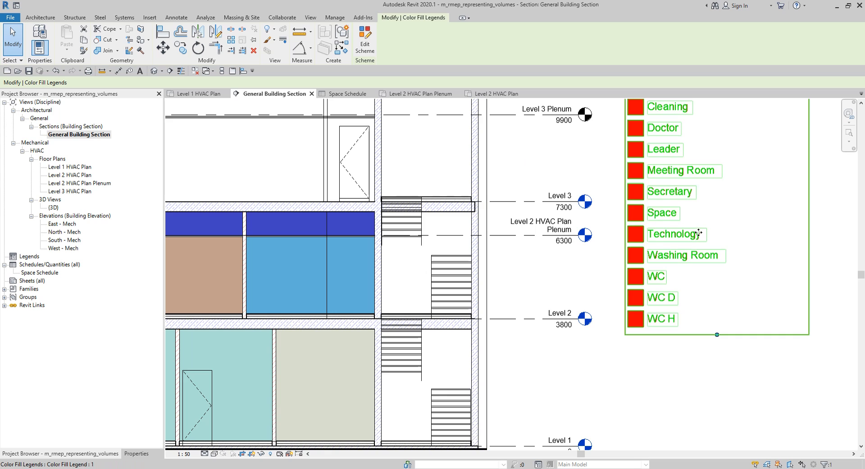
{"action": "key", "text": "ctrl"}
{"action": "key", "text": "ctrl"}
{"action": "scroll", "coordinate": [698, 233], "scroll_direction": "down", "scroll_amount": 3}
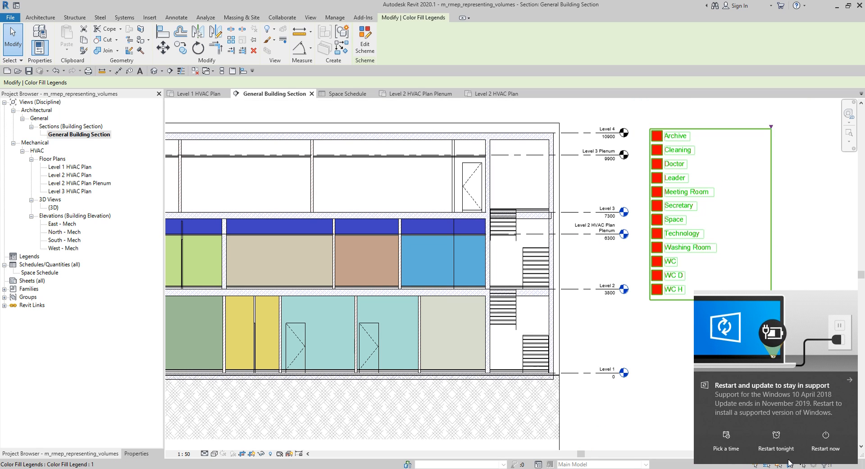
Step: Schedule the Windows update restart for Monday, 14 October 2019, and close the system settings
{"action": "left_click", "coordinate": [727, 443]}
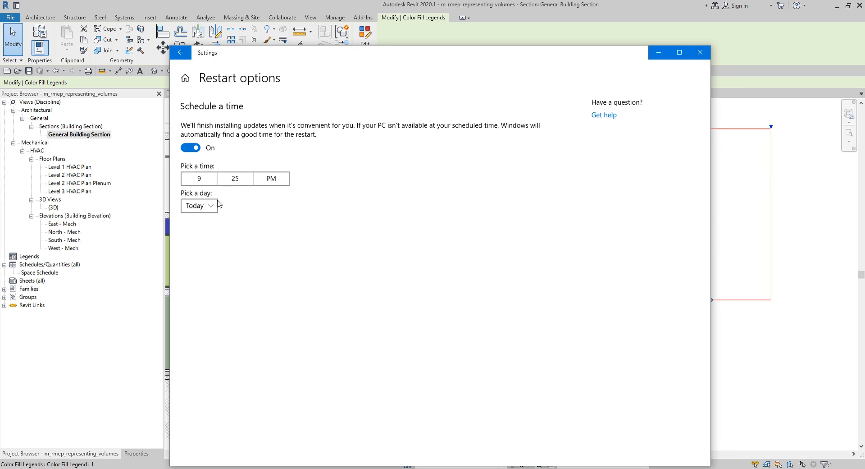
{"action": "left_click", "coordinate": [218, 205]}
{"action": "left_click", "coordinate": [237, 299]}
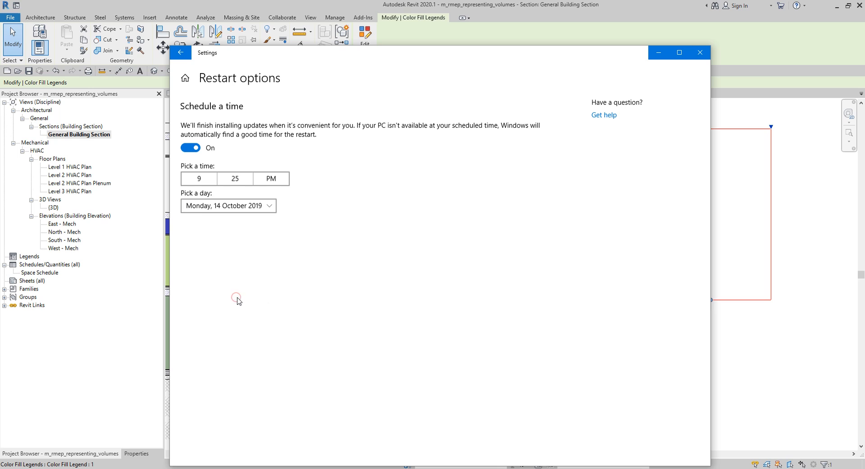
{"action": "left_click", "coordinate": [700, 53]}
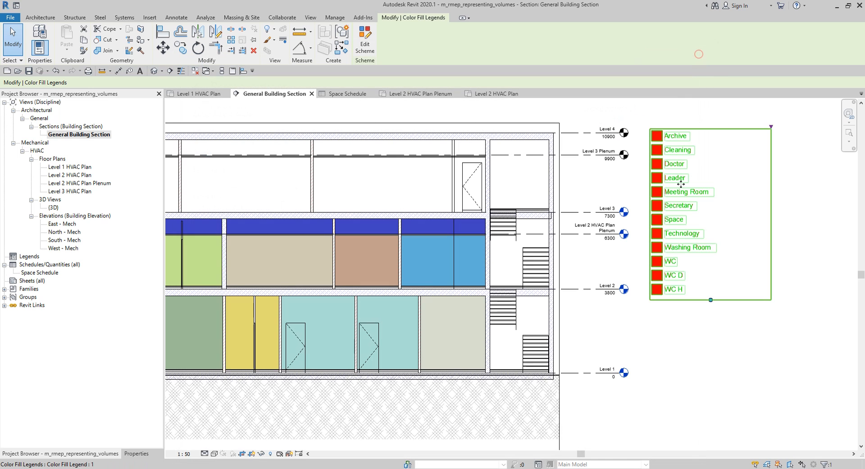
Step: Review the color definitions of the legend's Schema 1 scheme for spaces, accept the scheme as it is, and deselect the legend
{"action": "left_click", "coordinate": [706, 195]}
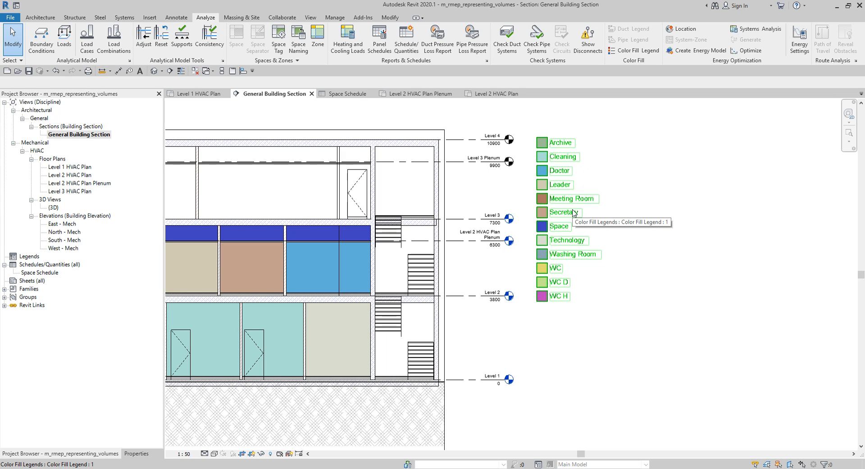
{"action": "middle_click_drag", "start_coordinate": [575, 212], "coordinate": [779, 259]}
{"action": "left_click", "coordinate": [667, 216]}
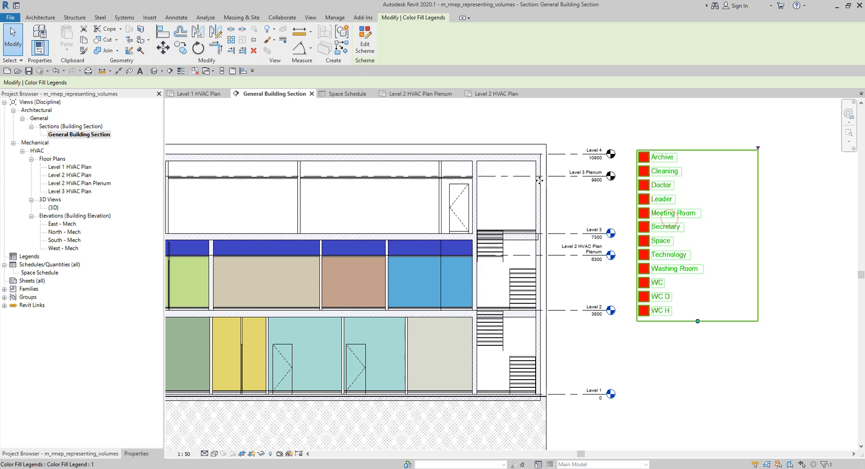
{"action": "left_click", "coordinate": [366, 43]}
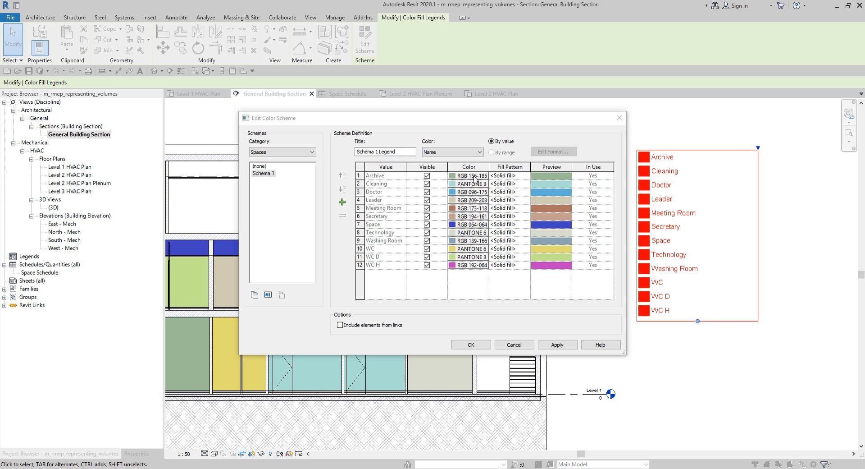
{"action": "left_click", "coordinate": [484, 346]}
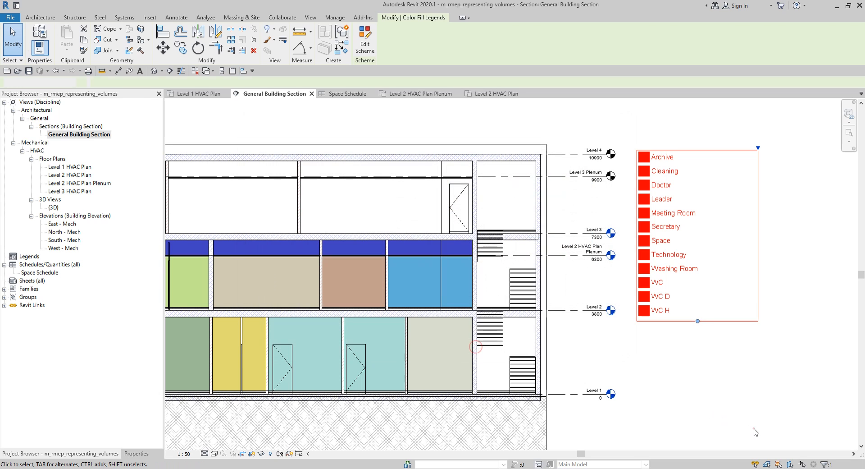
{"action": "left_click", "coordinate": [754, 429]}
Step: Examine the color-filled room and plenum volumes against the level lines and the legend across the whole building section
{"action": "scroll", "coordinate": [698, 388], "scroll_direction": "down", "scroll_amount": 2}
{"action": "middle_click_drag", "start_coordinate": [396, 286], "coordinate": [520, 275]}
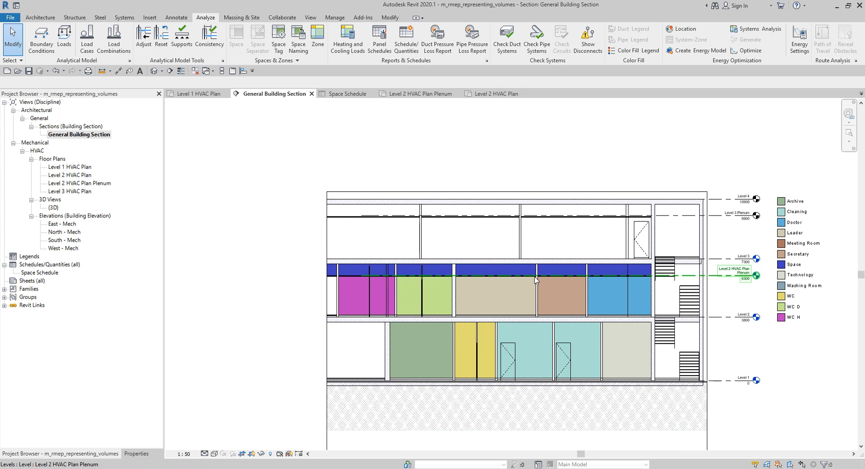
{"action": "scroll", "coordinate": [622, 273], "scroll_direction": "up", "scroll_amount": 2}
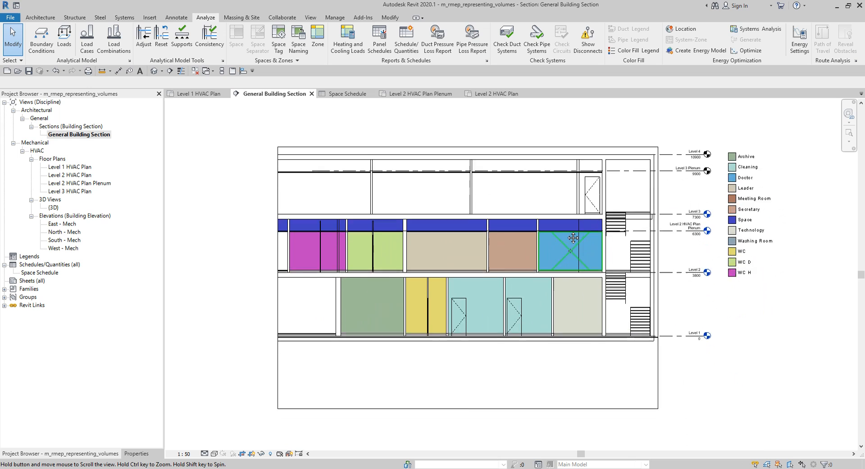
{"action": "middle_click_drag", "start_coordinate": [569, 214], "coordinate": [576, 239]}
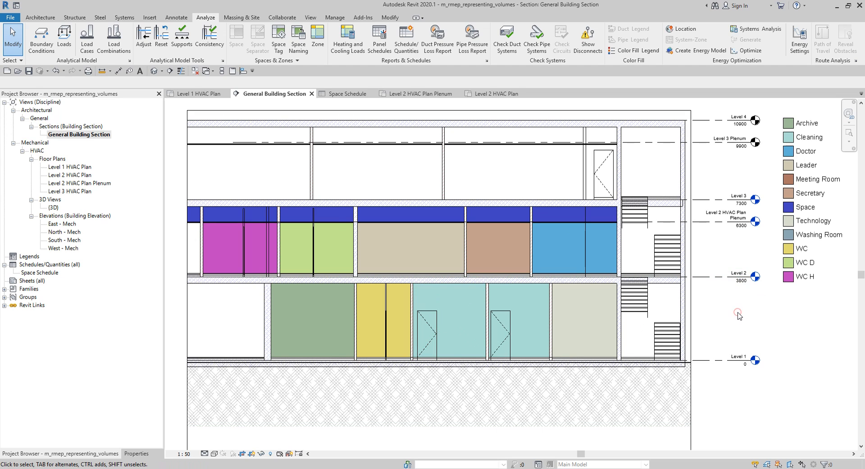
{"action": "scroll", "coordinate": [735, 311], "scroll_direction": "down", "scroll_amount": 1}
{"action": "mouse_move", "coordinate": [737, 313]}
{"action": "middle_mouse_down"}
{"action": "mouse_move", "coordinate": [760, 314]}
{"action": "mouse_move", "coordinate": [733, 302]}
{"action": "middle_mouse_up"}
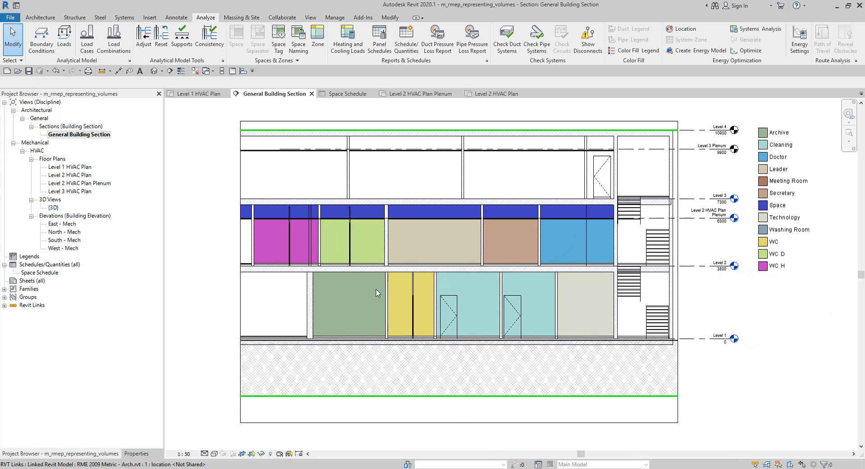